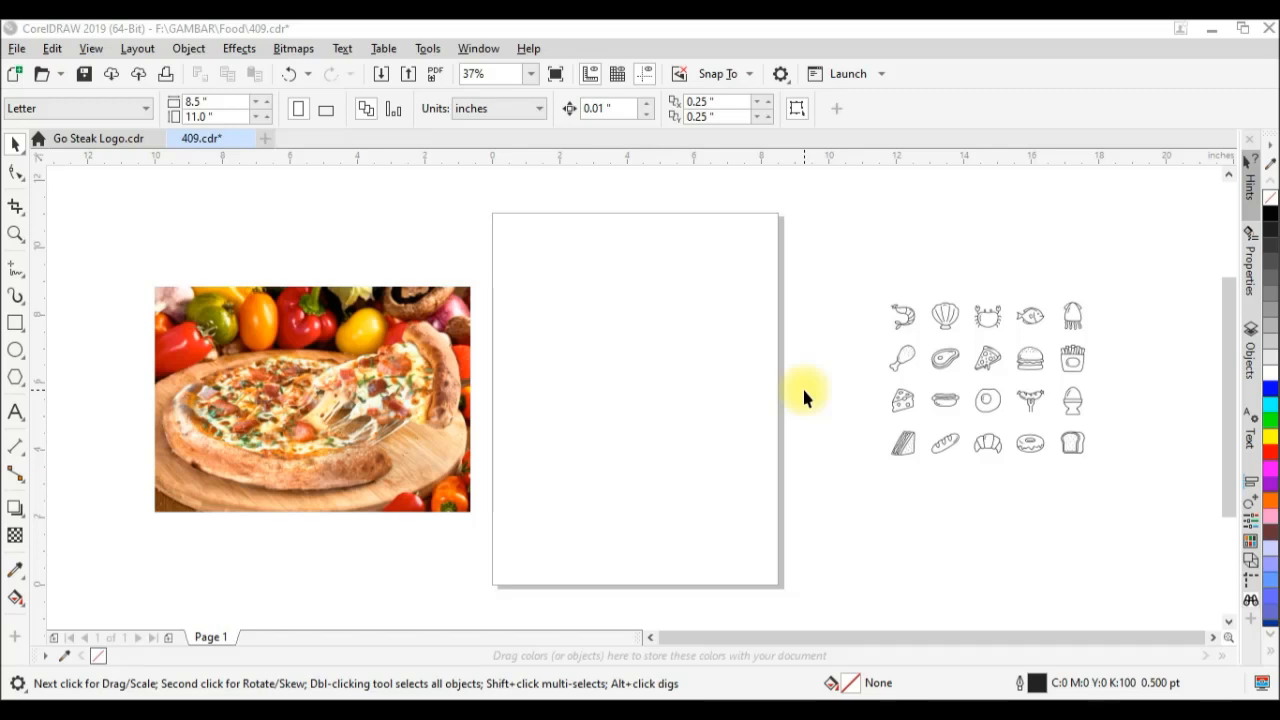
- Draw a square about 4.5 inches wide and centre it on the page
{"action": "left_click", "coordinate": [586, 257]}
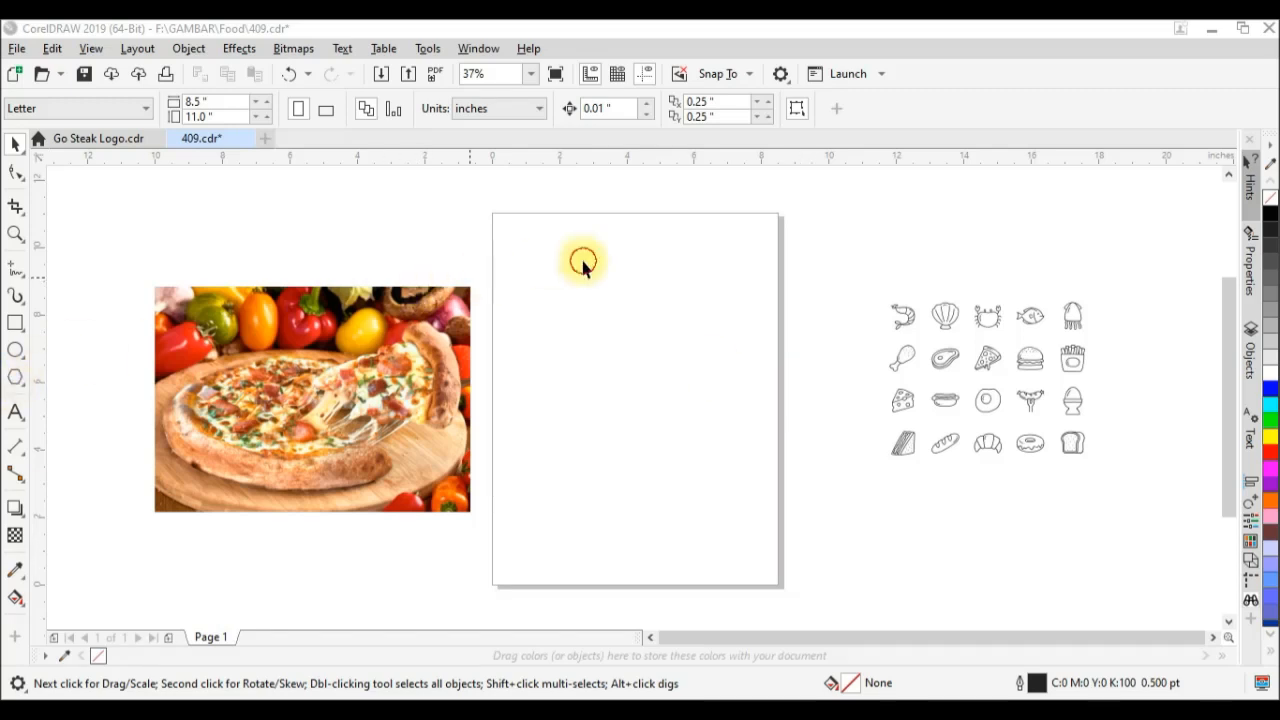
{"action": "left_click", "coordinate": [24, 326]}
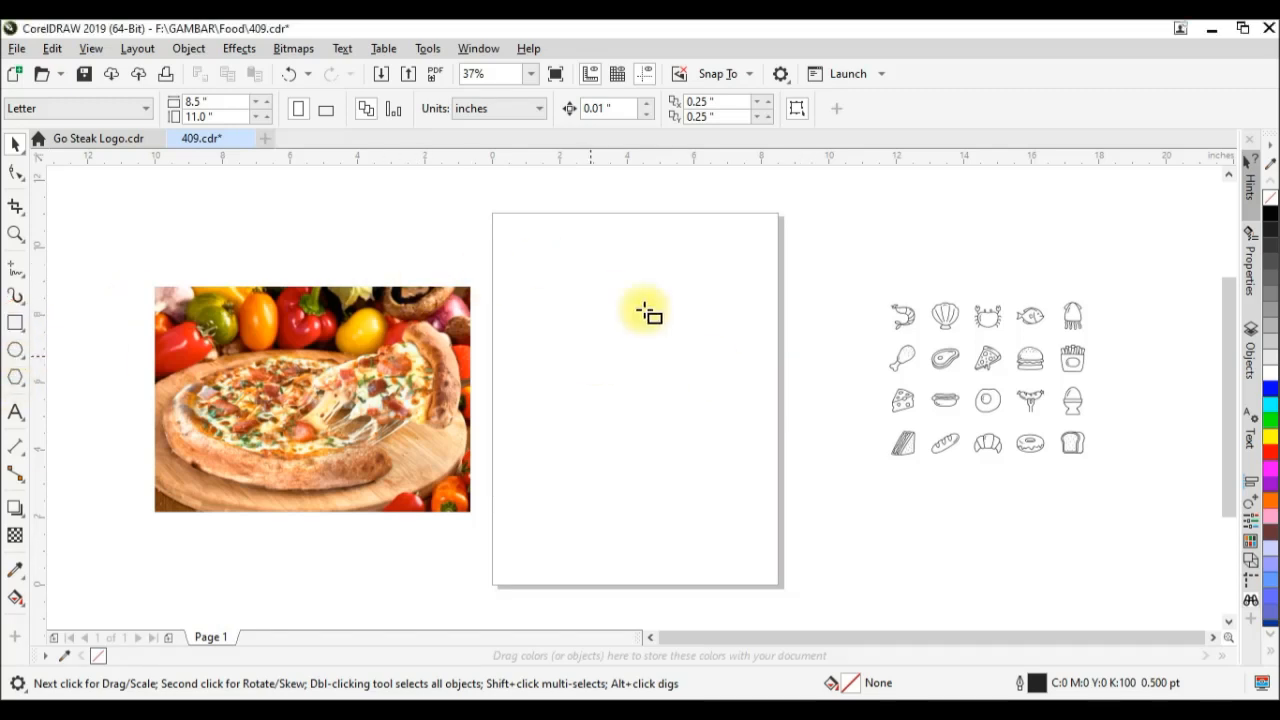
{"action": "mouse_move", "coordinate": [546, 283]}
{"action": "left_mouse_down"}
{"action": "mouse_move", "coordinate": [674, 434]}
{"action": "mouse_move", "coordinate": [698, 436]}
{"action": "left_mouse_up"}
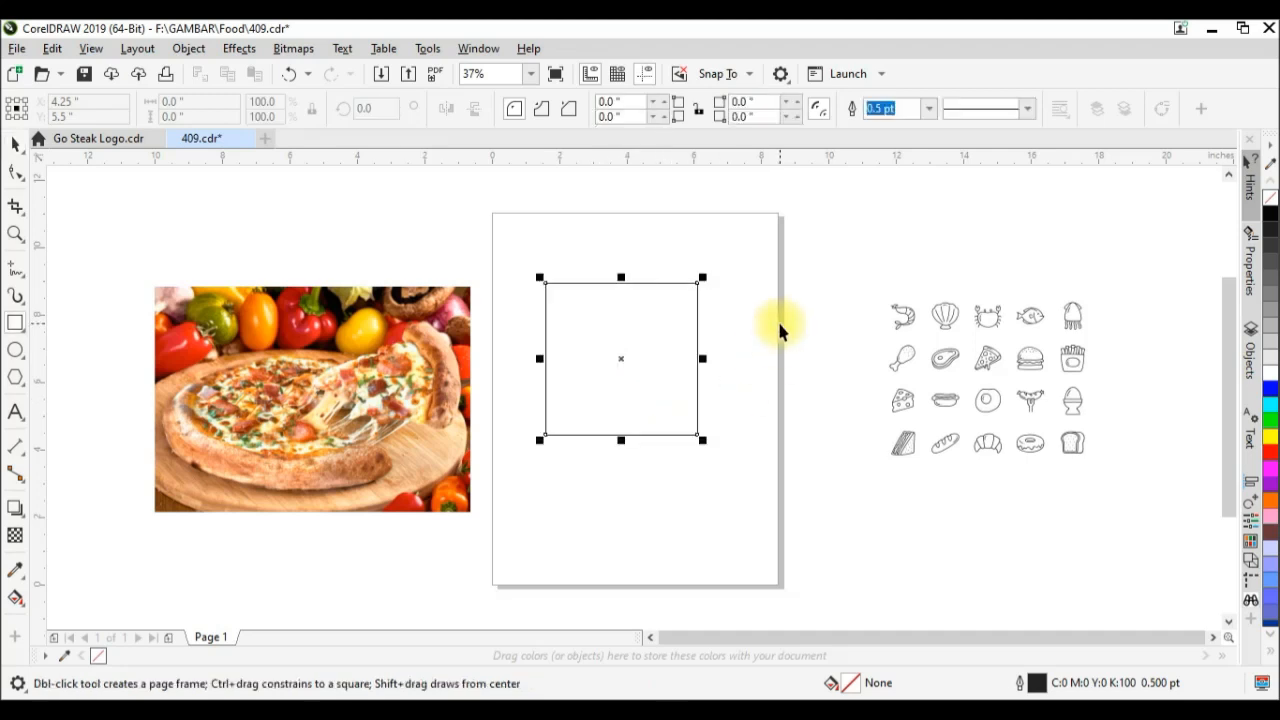
{"action": "key", "text": "space"}
{"action": "key", "text": "p"}
- Change the document units to pixels and resize the square to 1080 × 1080 px
{"action": "left_click", "coordinate": [597, 200]}
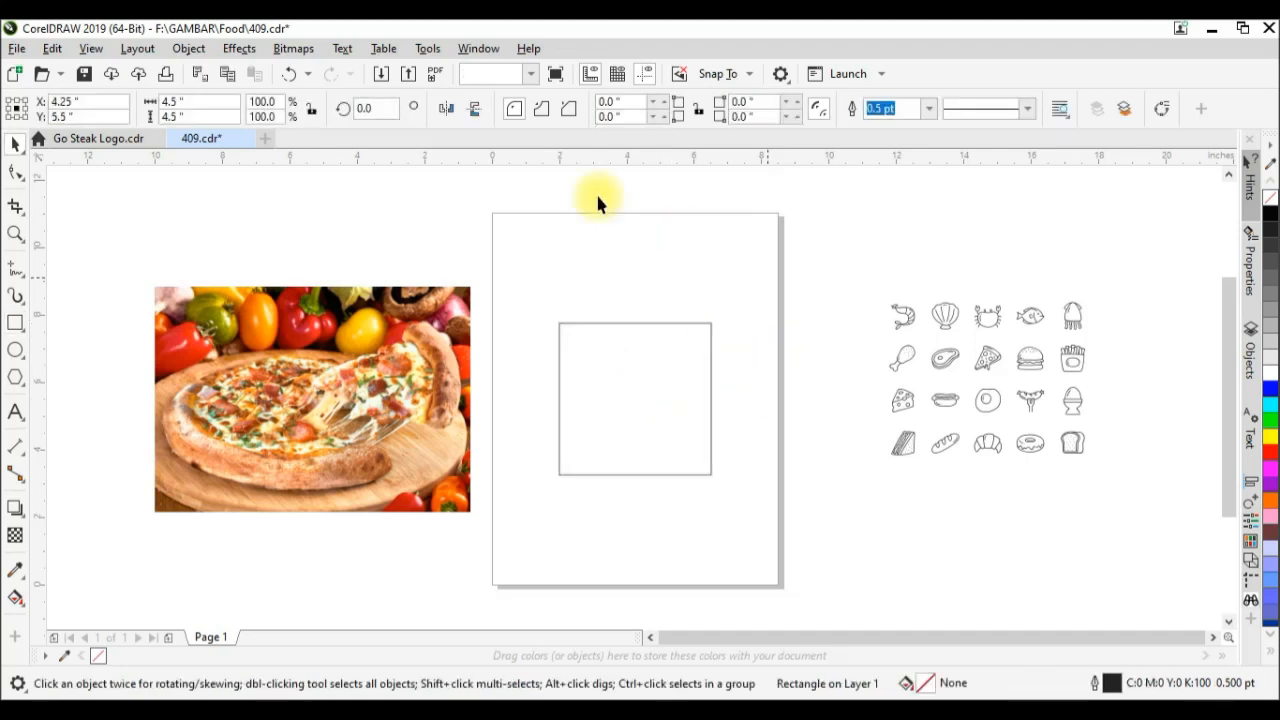
{"action": "left_click", "coordinate": [505, 110]}
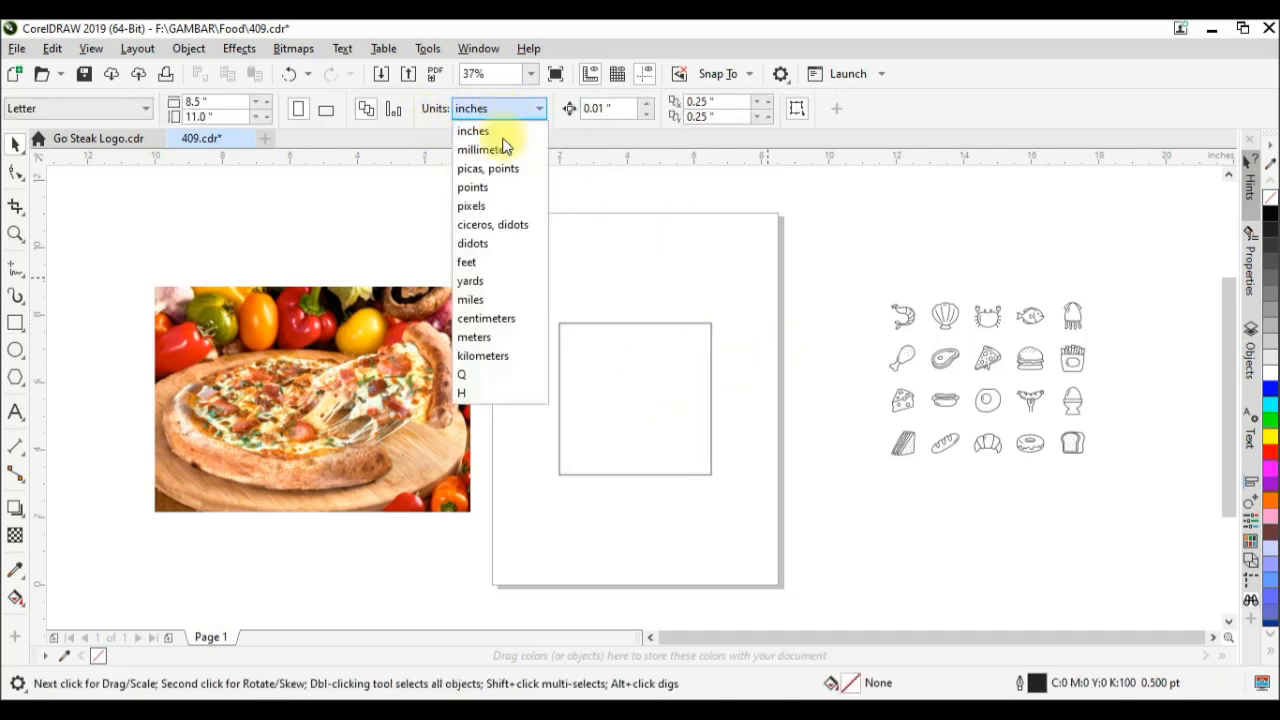
{"action": "left_click", "coordinate": [510, 206]}
{"action": "left_click", "coordinate": [559, 335]}
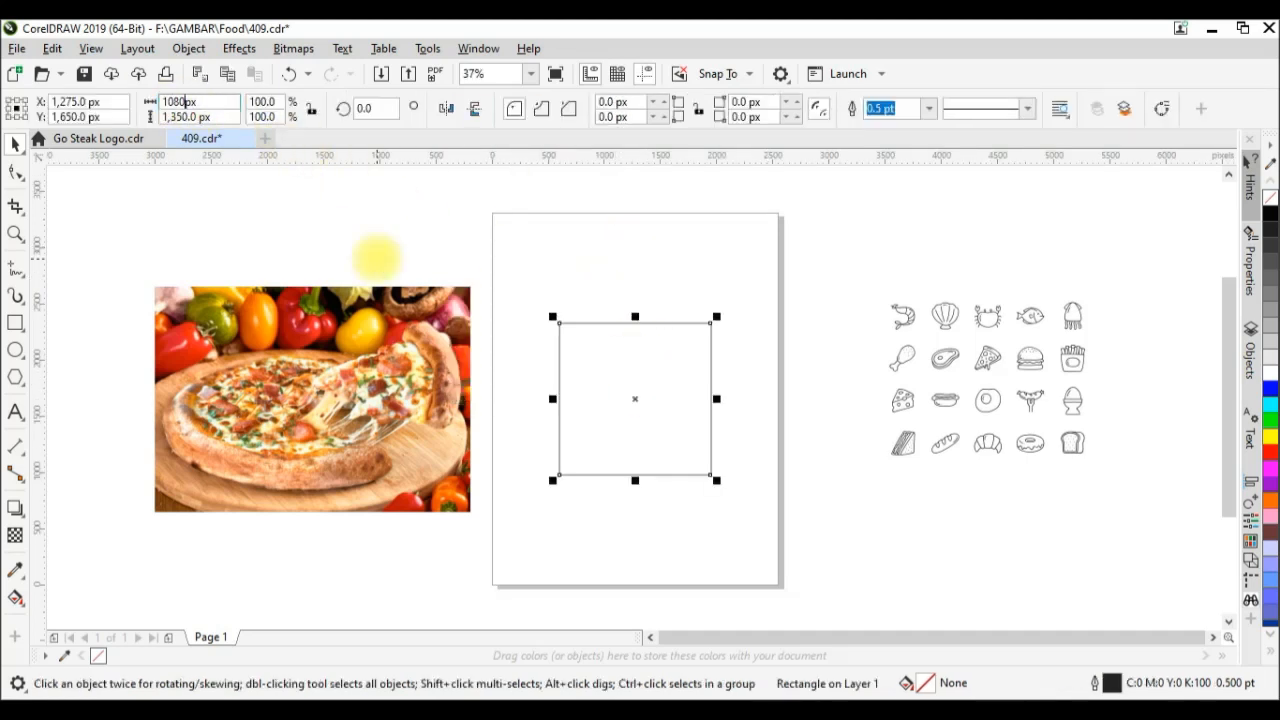
{"action": "key", "text": "Return"}
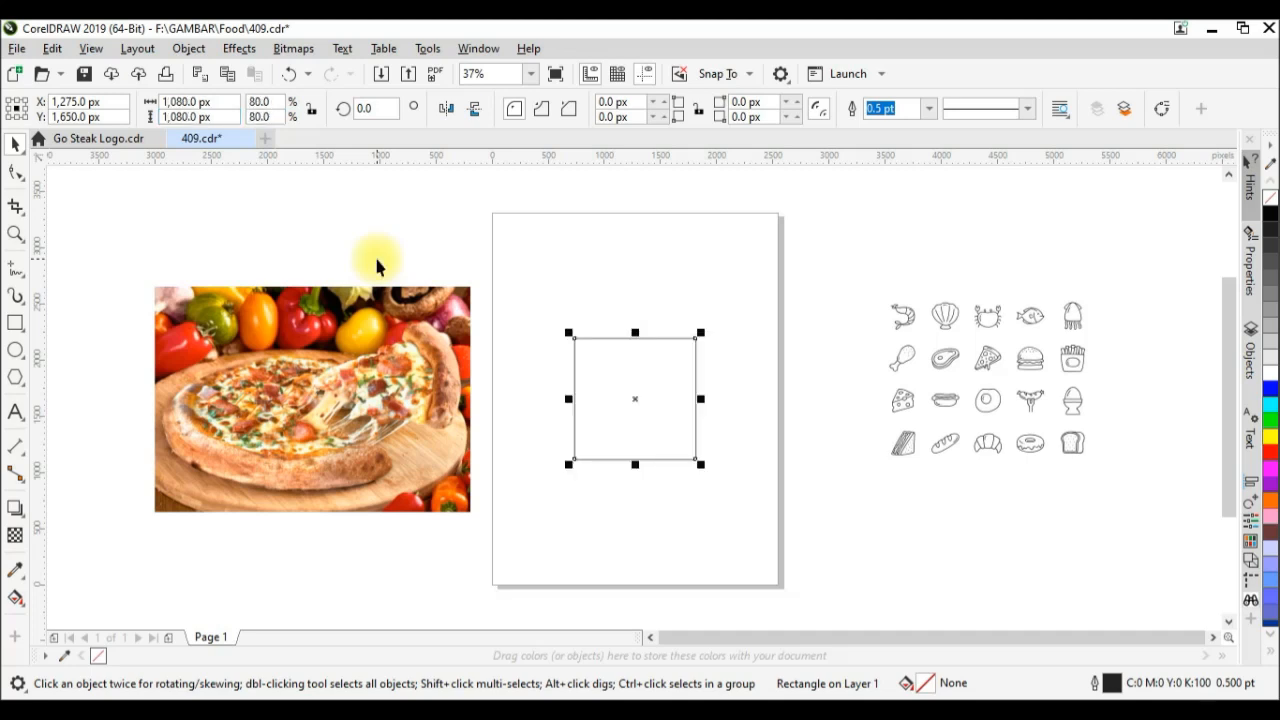
{"action": "left_click", "coordinate": [586, 266]}
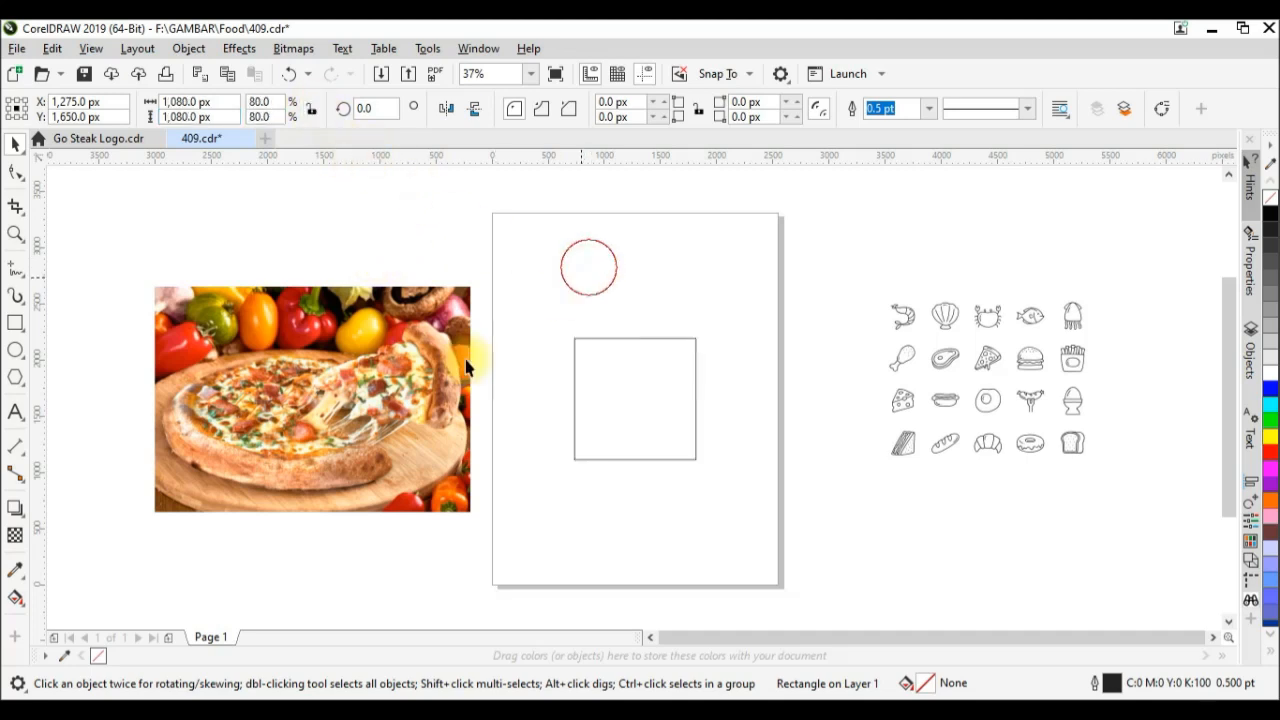
- Scale the pizza photo down to about 1,992 × 1,423 px and move it closer to the square
{"action": "left_click", "coordinate": [397, 377]}
{"action": "left_click_drag", "start_coordinate": [479, 278], "coordinate": [426, 322]}
{"action": "left_click", "coordinate": [905, 398]}
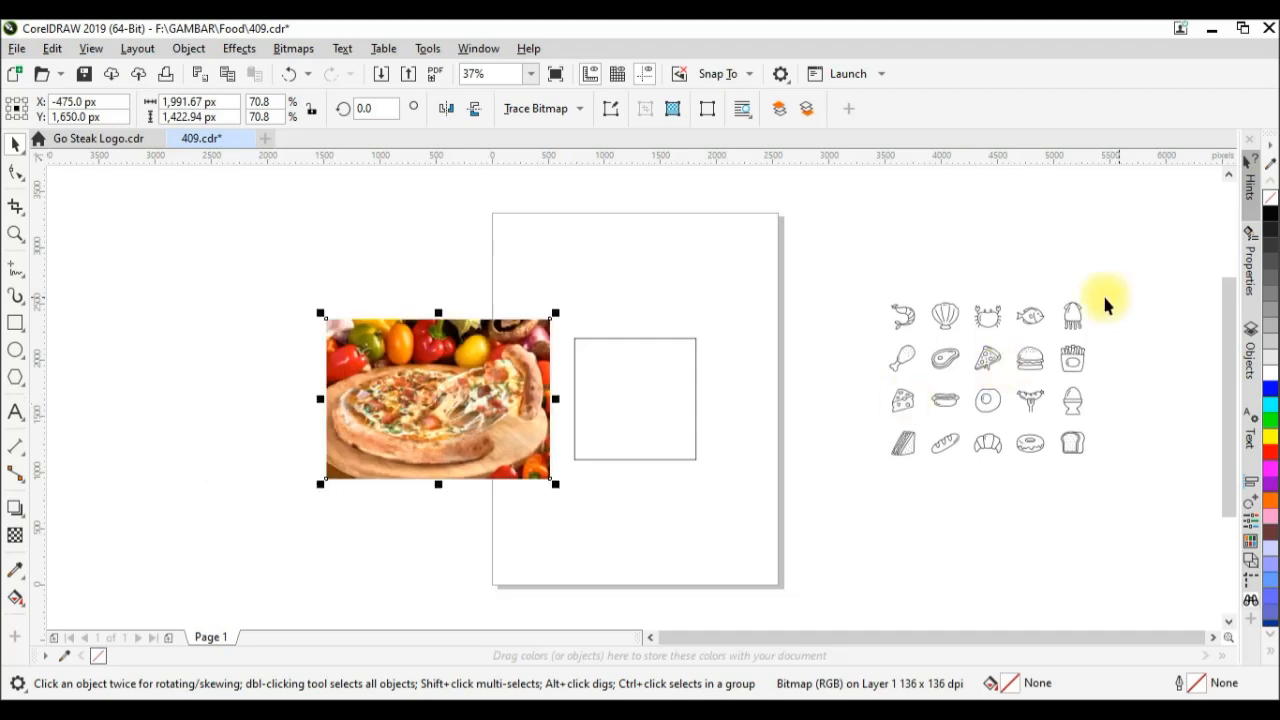
- Weld all the parts of the pizza slice icon in the food icon set into one object
{"action": "key", "text": "z"}
{"action": "left_click_drag", "start_coordinate": [1114, 283], "coordinate": [886, 466]}
{"action": "key", "text": "space"}
{"action": "left_click", "coordinate": [573, 302]}
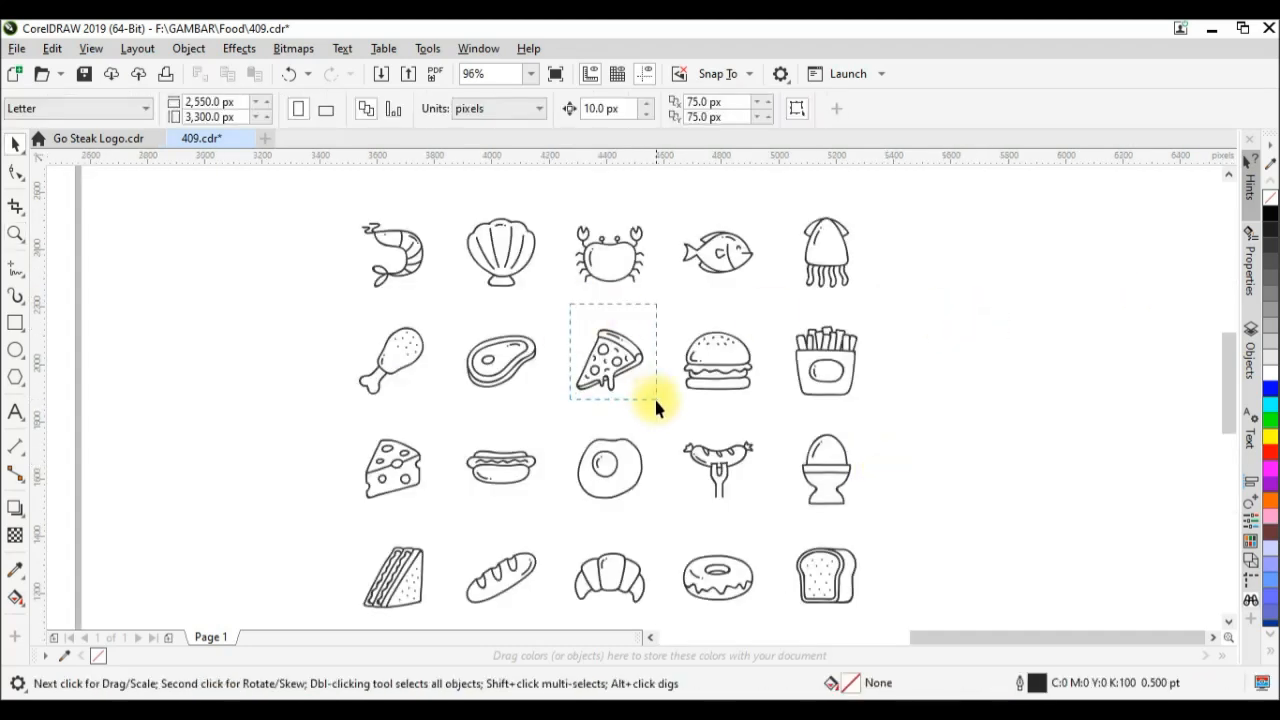
{"action": "left_click_drag", "start_coordinate": [656, 403], "coordinate": [656, 402]}
{"action": "left_click", "coordinate": [547, 110]}
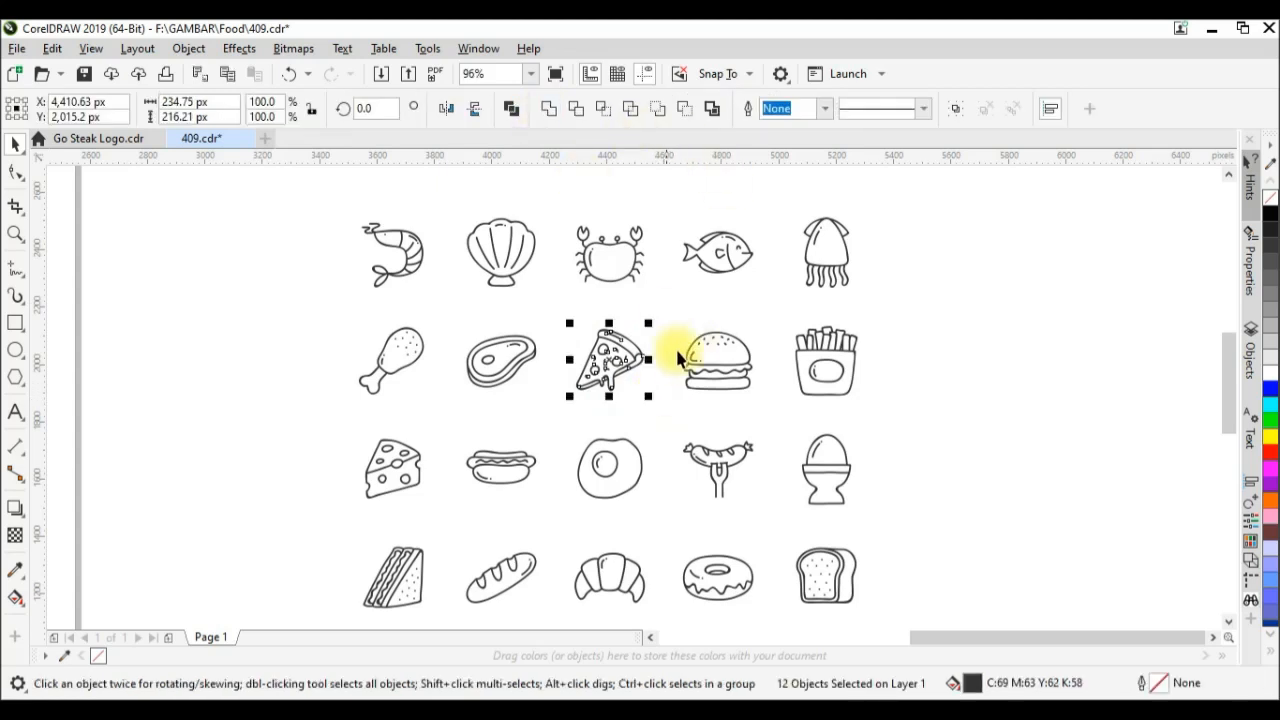
- Weld the parts of the burger icon and of the cheese icon into one object each
{"action": "left_click_drag", "start_coordinate": [667, 316], "coordinate": [763, 414]}
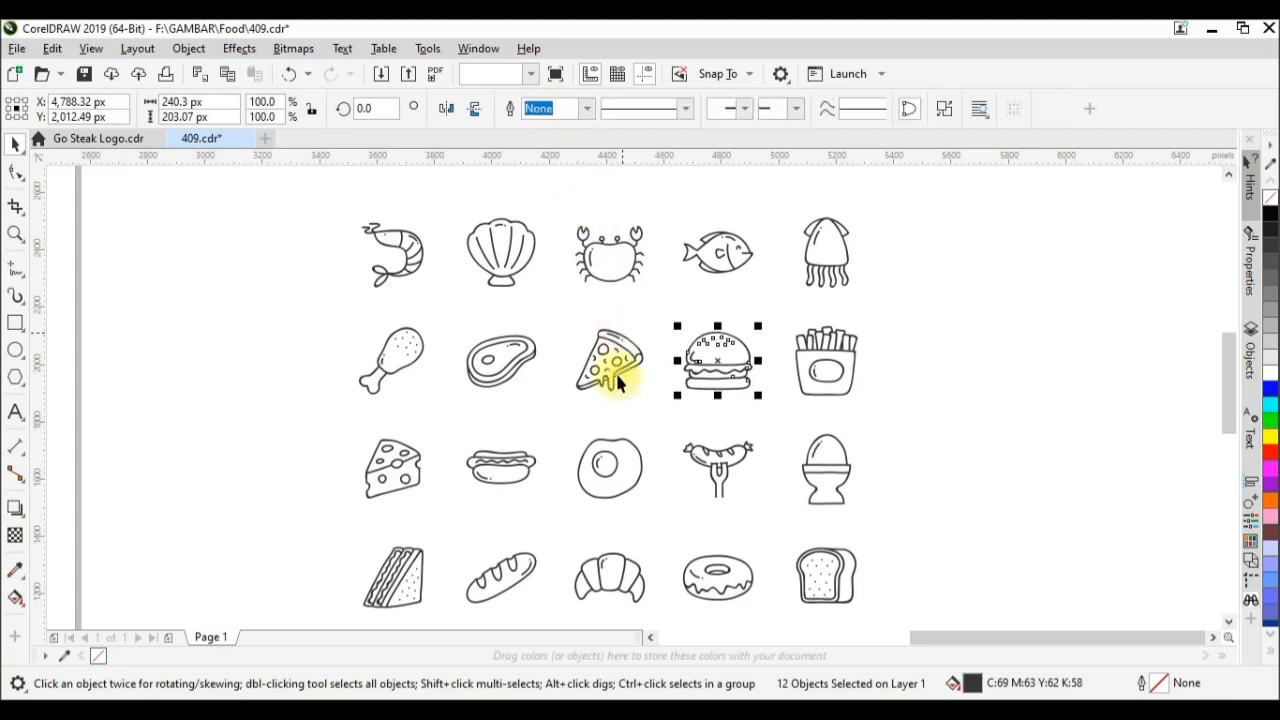
{"action": "left_click_drag", "start_coordinate": [357, 506], "coordinate": [432, 430]}
{"action": "left_click", "coordinate": [549, 110]}
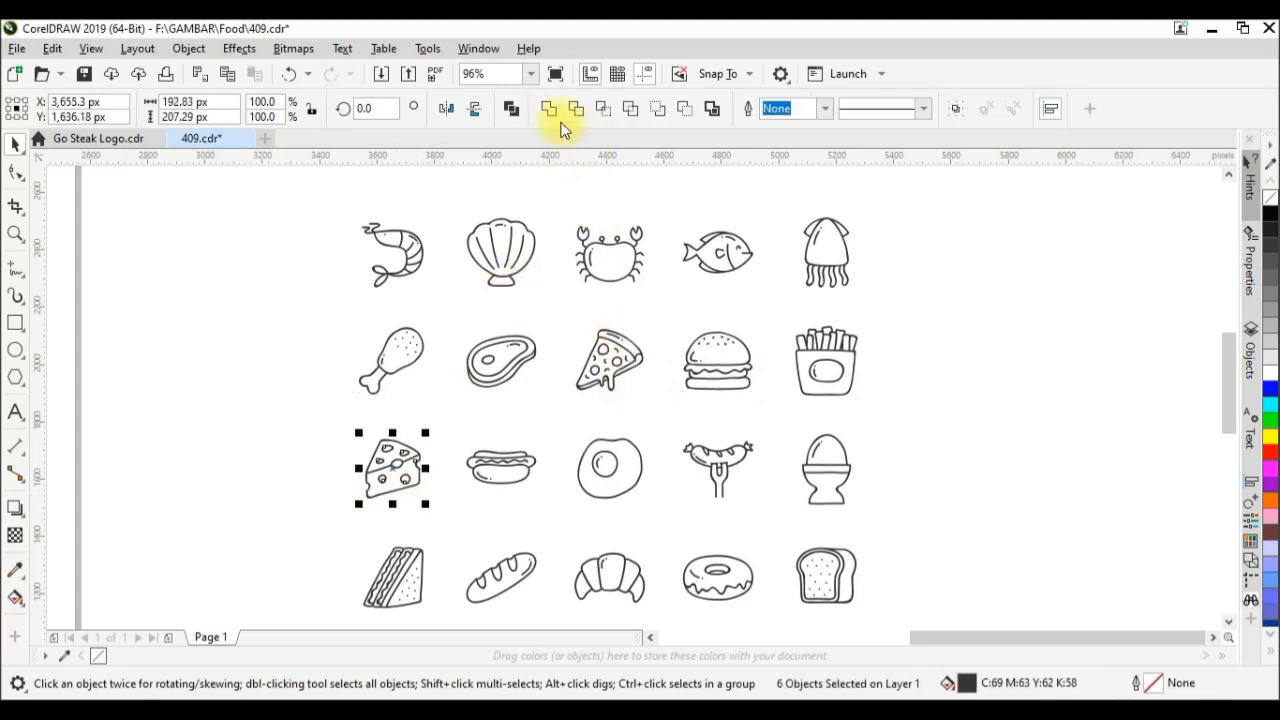
- Move the welded cheese, pizza slice and burger icons together onto the page above the square
{"action": "left_click", "coordinate": [609, 381], "text": "shift"}
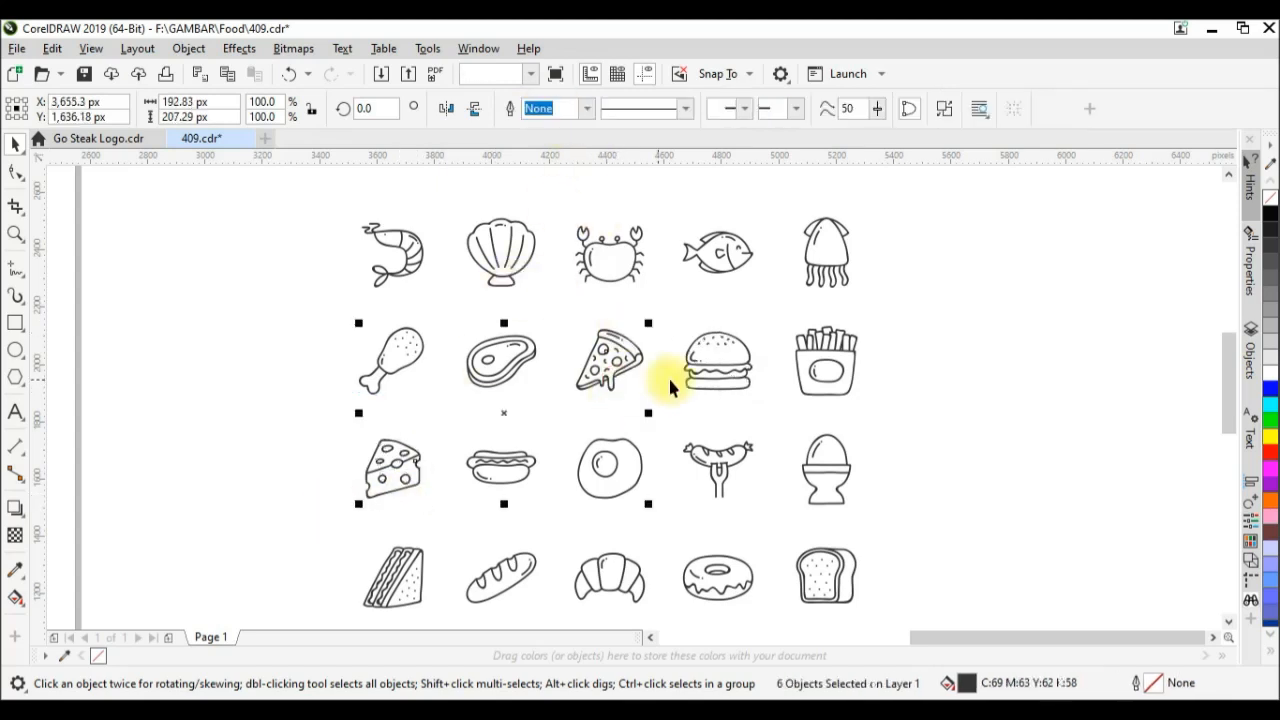
{"action": "left_click", "coordinate": [722, 373], "text": "shift"}
{"action": "scroll", "coordinate": [722, 373], "scroll_direction": "down", "scroll_amount": 4}
{"action": "left_click_drag", "start_coordinate": [720, 366], "coordinate": [443, 280]}
{"action": "left_click", "coordinate": [509, 329]}
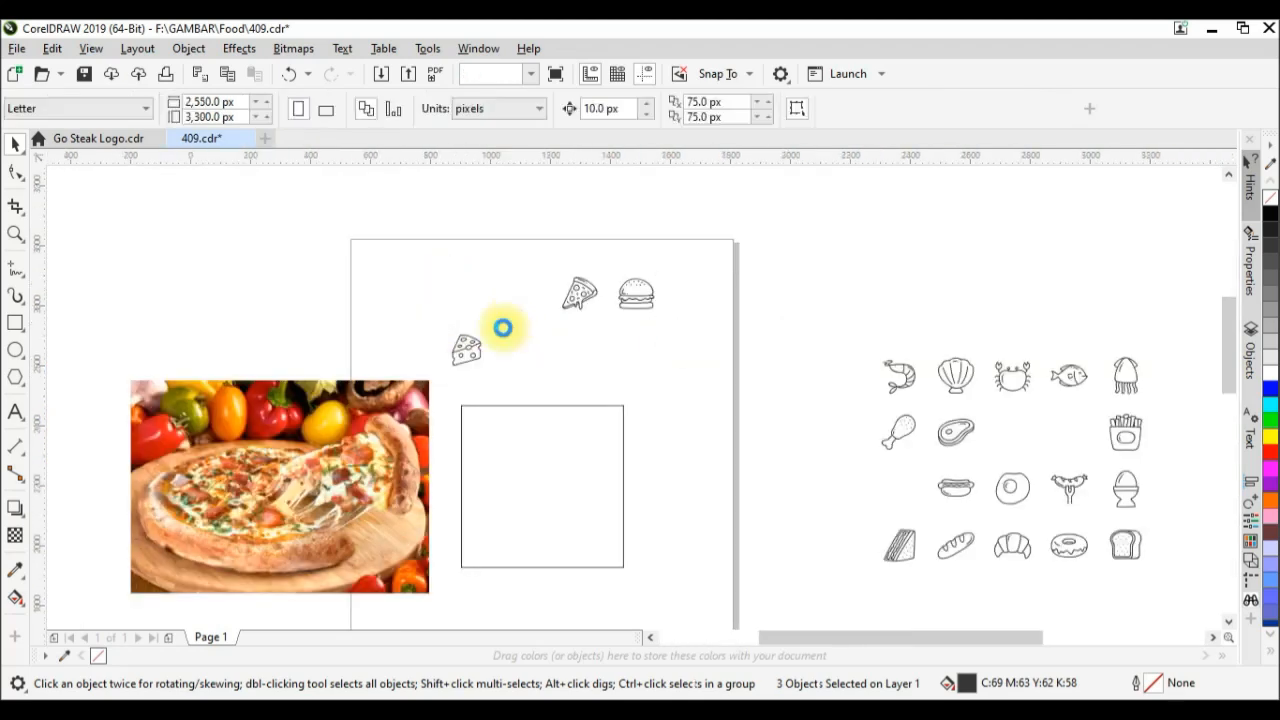
- Move the cheese icon beside the pizza slice icon and align it level with the slice
{"action": "scroll", "coordinate": [490, 335], "scroll_direction": "up", "scroll_amount": 6}
{"action": "scroll", "coordinate": [391, 391], "scroll_direction": "down", "scroll_amount": 1}
{"action": "mouse_move", "coordinate": [380, 403]}
{"action": "left_mouse_down"}
{"action": "mouse_move", "coordinate": [514, 297]}
{"action": "mouse_move", "coordinate": [536, 335]}
{"action": "left_mouse_up"}
{"action": "left_click", "coordinate": [352, 415]}
{"action": "left_click_drag", "start_coordinate": [459, 350], "coordinate": [462, 338]}
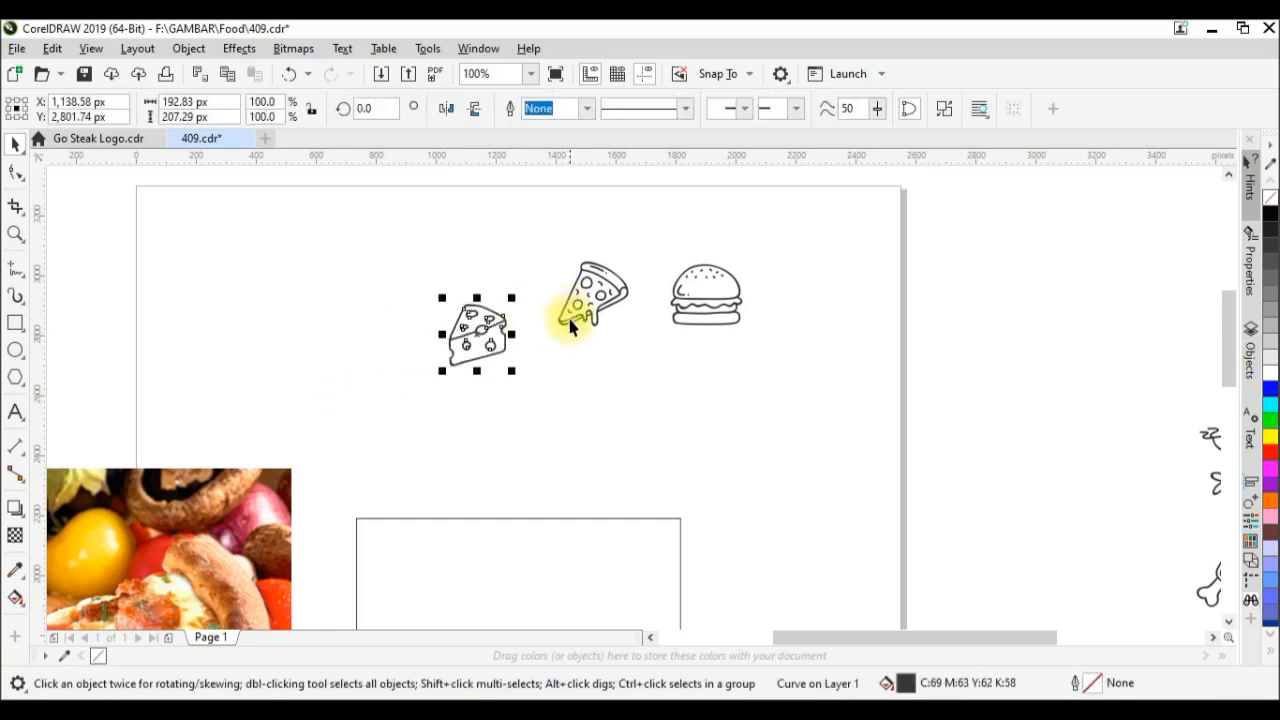
{"action": "left_click", "coordinate": [573, 316], "text": "shift"}
{"action": "key", "text": "c"}
{"action": "left_click", "coordinate": [675, 397]}
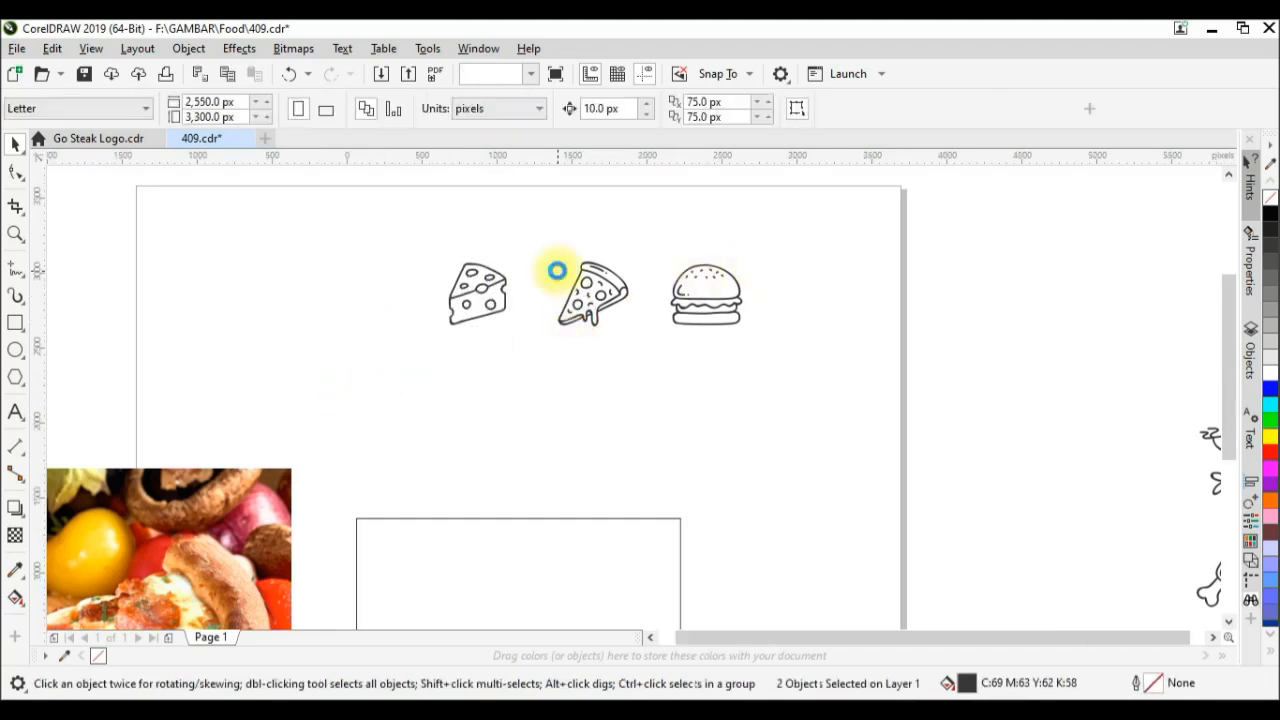
- Resize the pizza photo proportionally to the square's 1,080 px height and place it directly beside the square
{"action": "scroll", "coordinate": [558, 280], "scroll_direction": "down", "scroll_amount": 1}
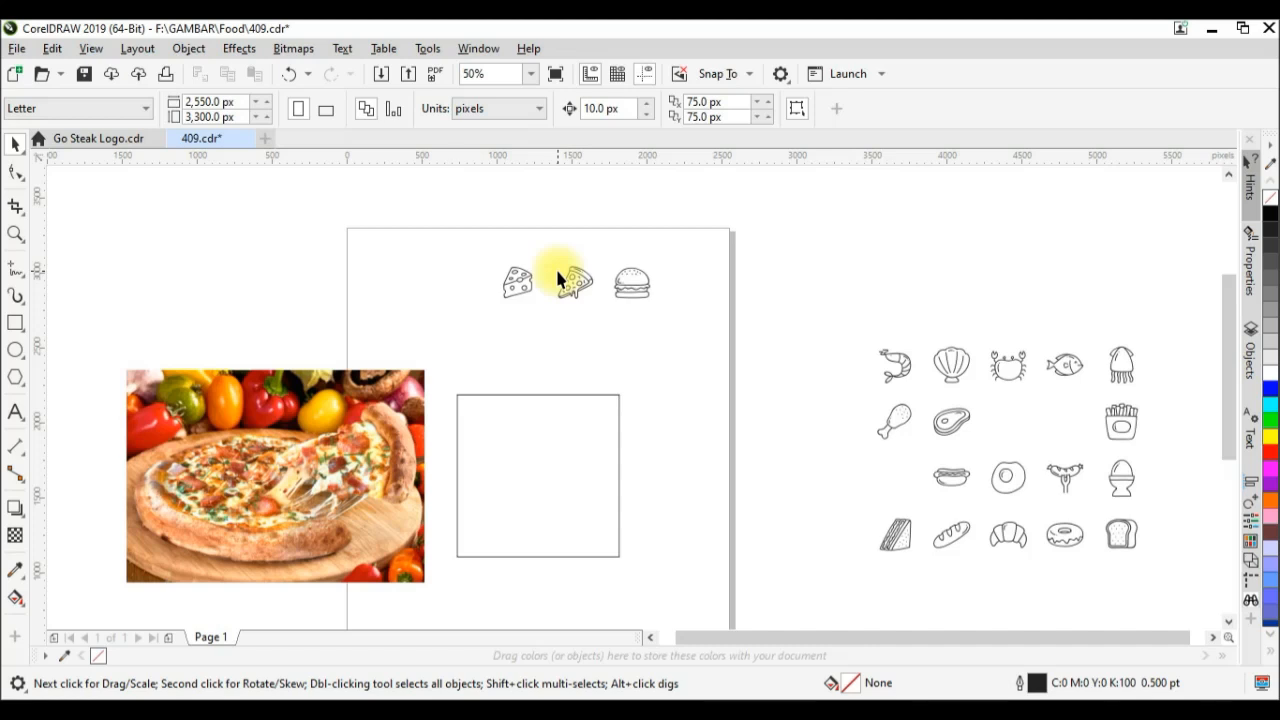
{"action": "left_click", "coordinate": [529, 483]}
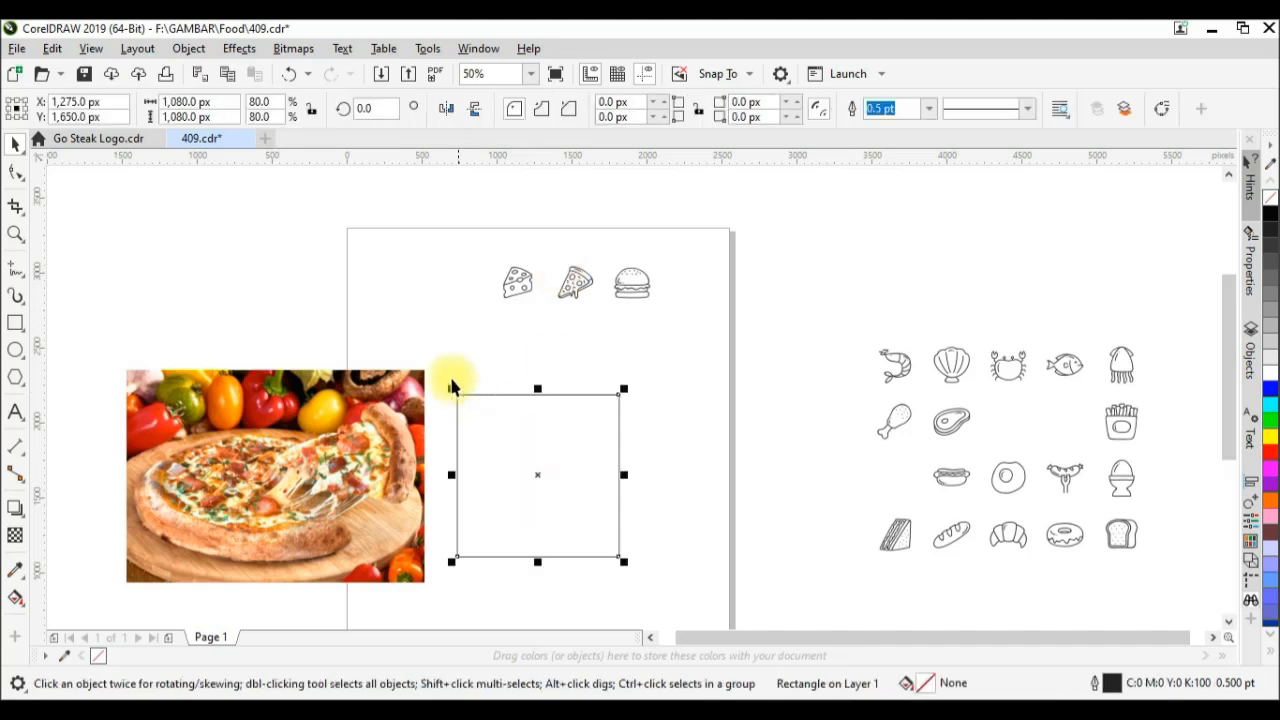
{"action": "left_click", "coordinate": [382, 405]}
{"action": "left_click_drag", "start_coordinate": [436, 360], "coordinate": [390, 394]}
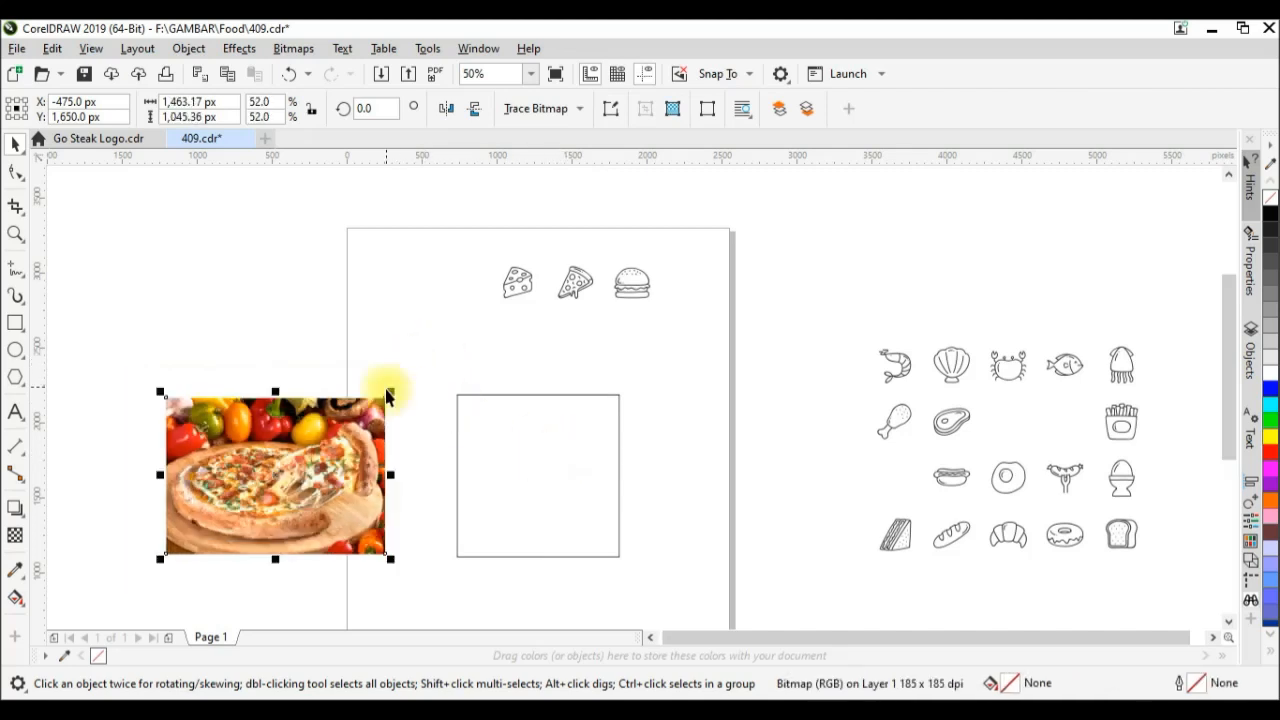
{"action": "left_click_drag", "start_coordinate": [397, 389], "coordinate": [504, 387]}
{"action": "left_click_drag", "start_coordinate": [318, 459], "coordinate": [369, 459]}
{"action": "left_click", "coordinate": [503, 317]}
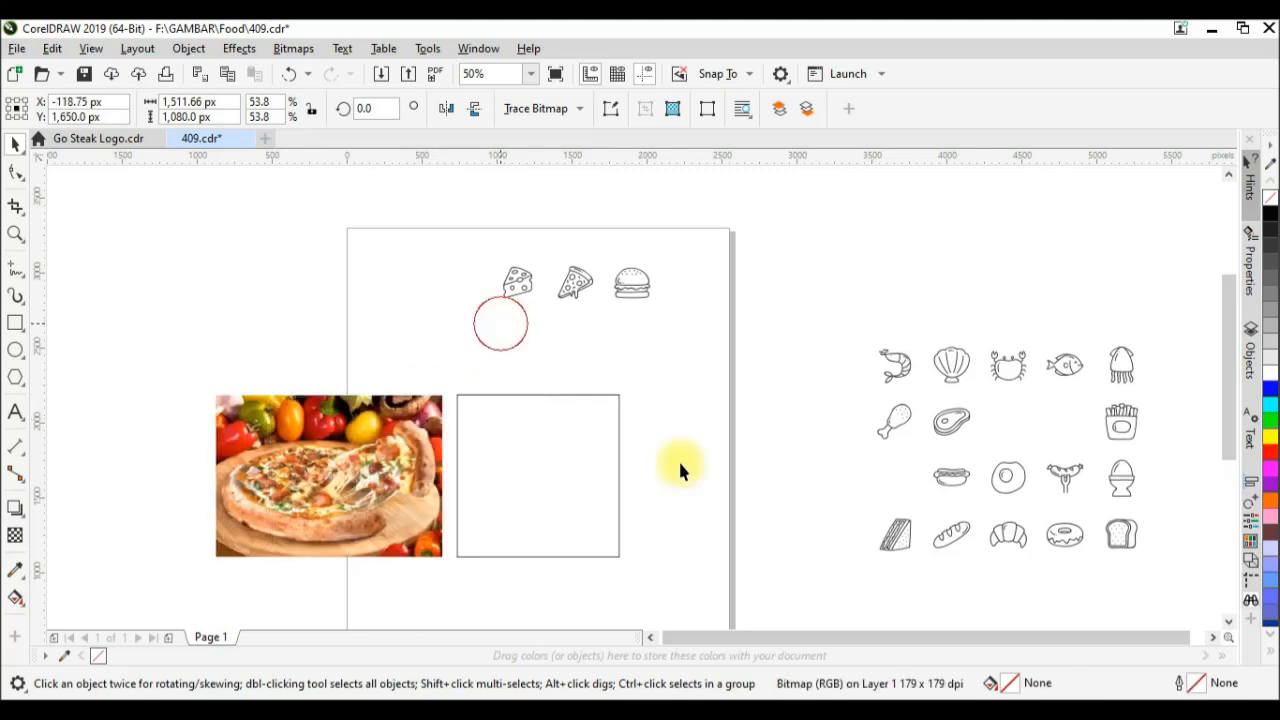
- Draw a closed Pen shape about 1,485 × 688 px, its lower edge arching across the upper part of the square
{"action": "left_click", "coordinate": [21, 300]}
{"action": "left_click", "coordinate": [20, 271]}
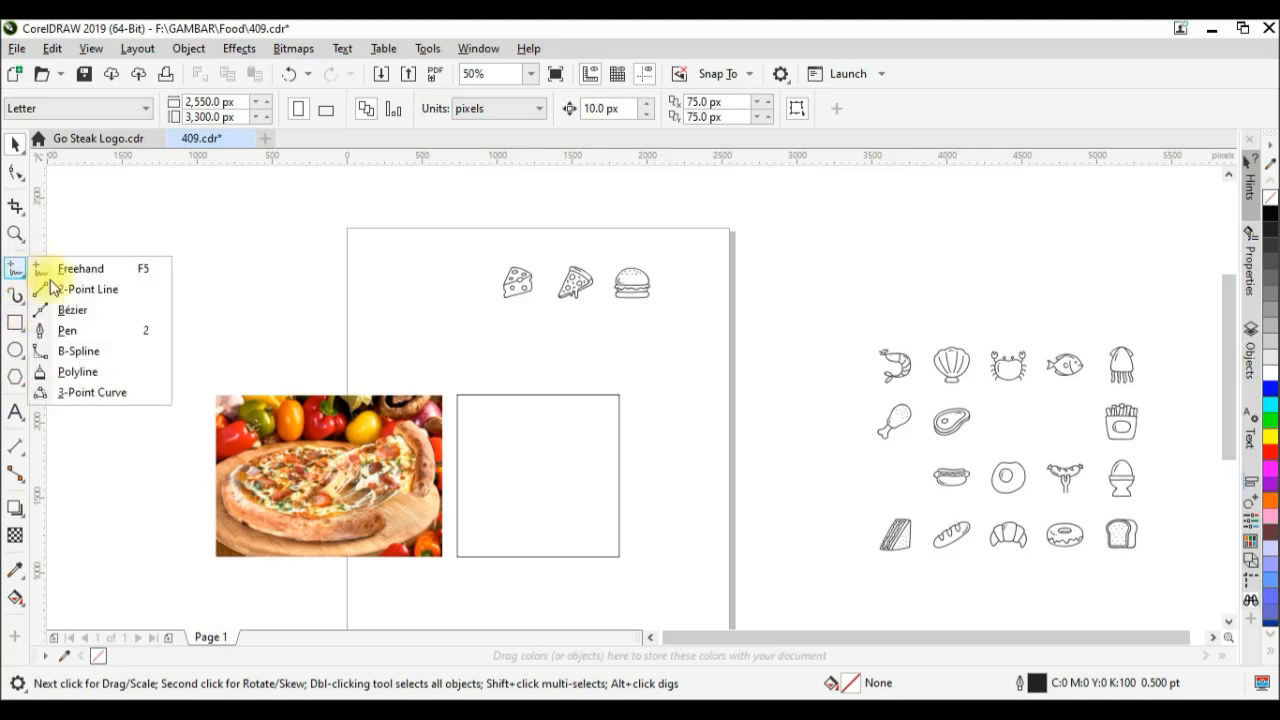
{"action": "left_click", "coordinate": [80, 334]}
{"action": "scroll", "coordinate": [543, 486], "scroll_direction": "up", "scroll_amount": 2}
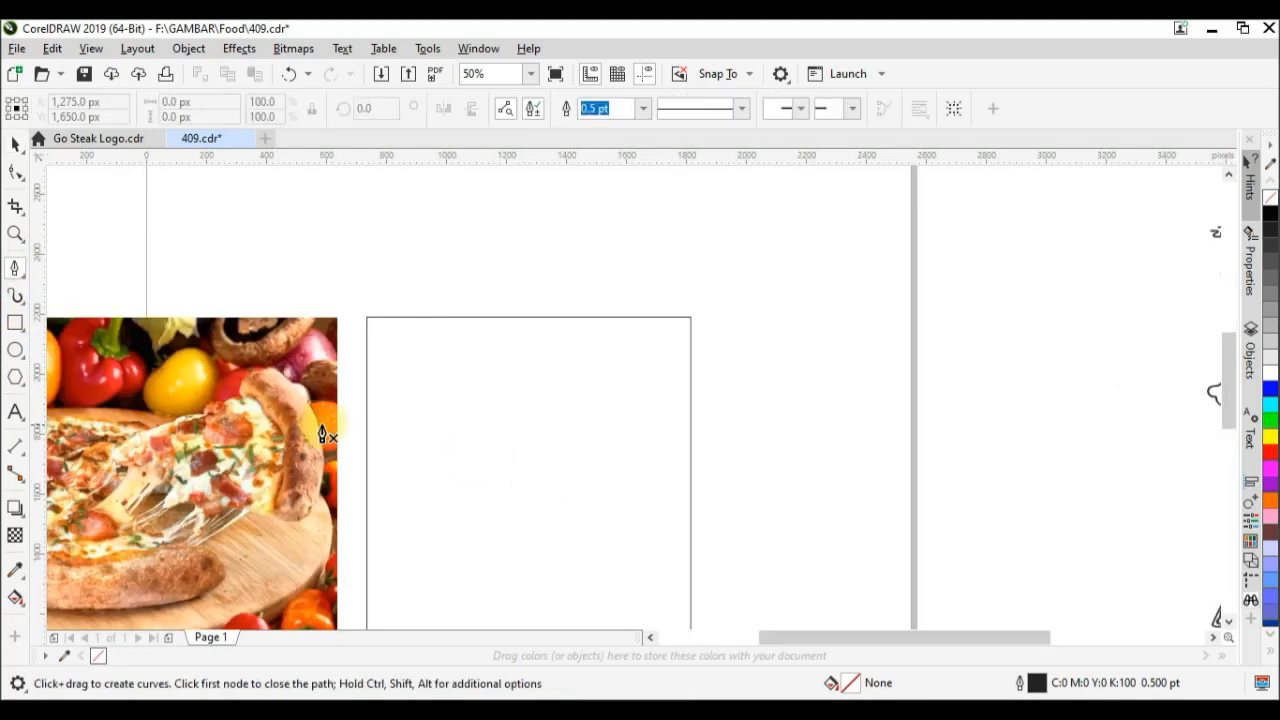
{"action": "left_click", "coordinate": [366, 428]}
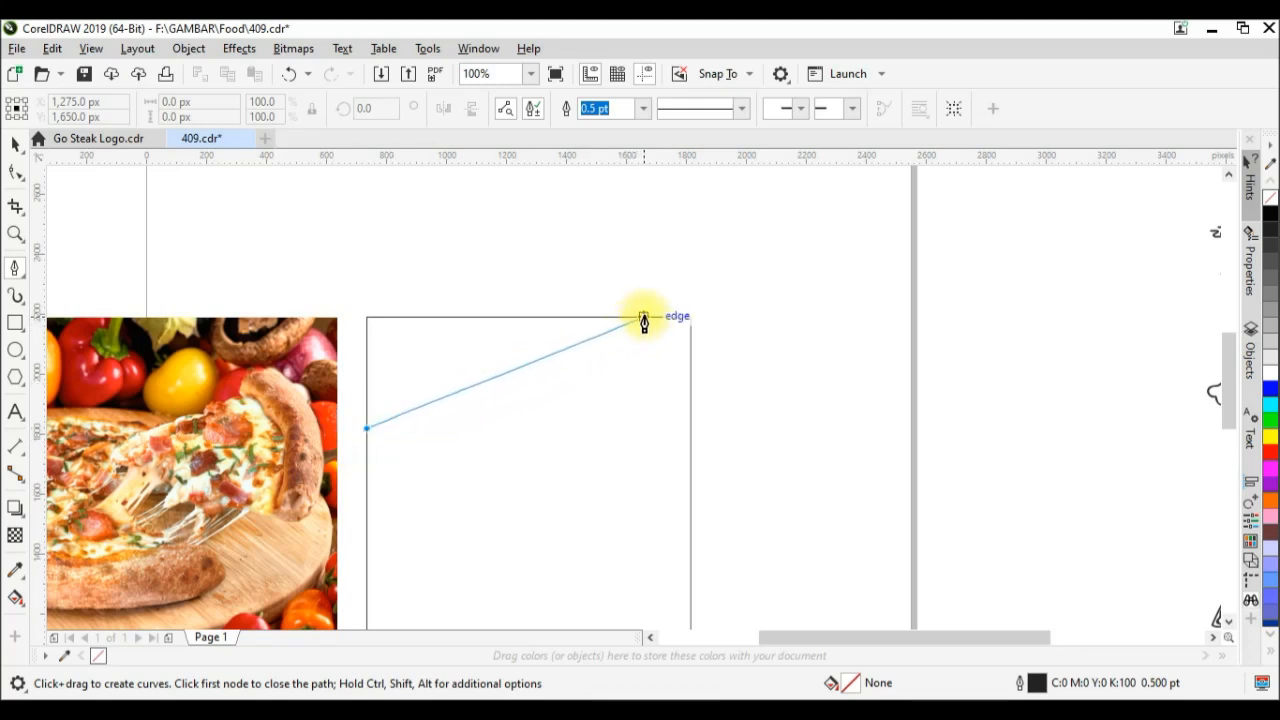
{"action": "left_click_drag", "start_coordinate": [690, 343], "coordinate": [923, 363]}
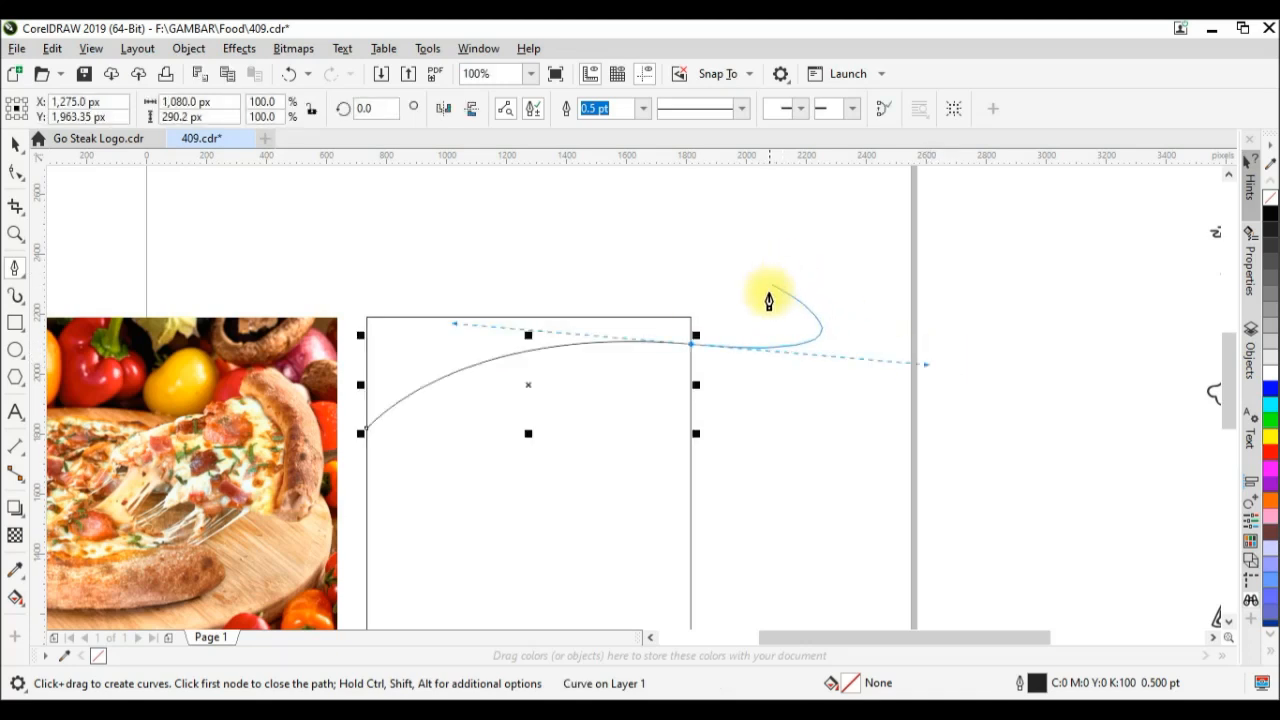
{"action": "left_click_drag", "start_coordinate": [743, 220], "coordinate": [308, 250]}
{"action": "left_click", "coordinate": [320, 252]}
{"action": "left_click", "coordinate": [366, 428]}
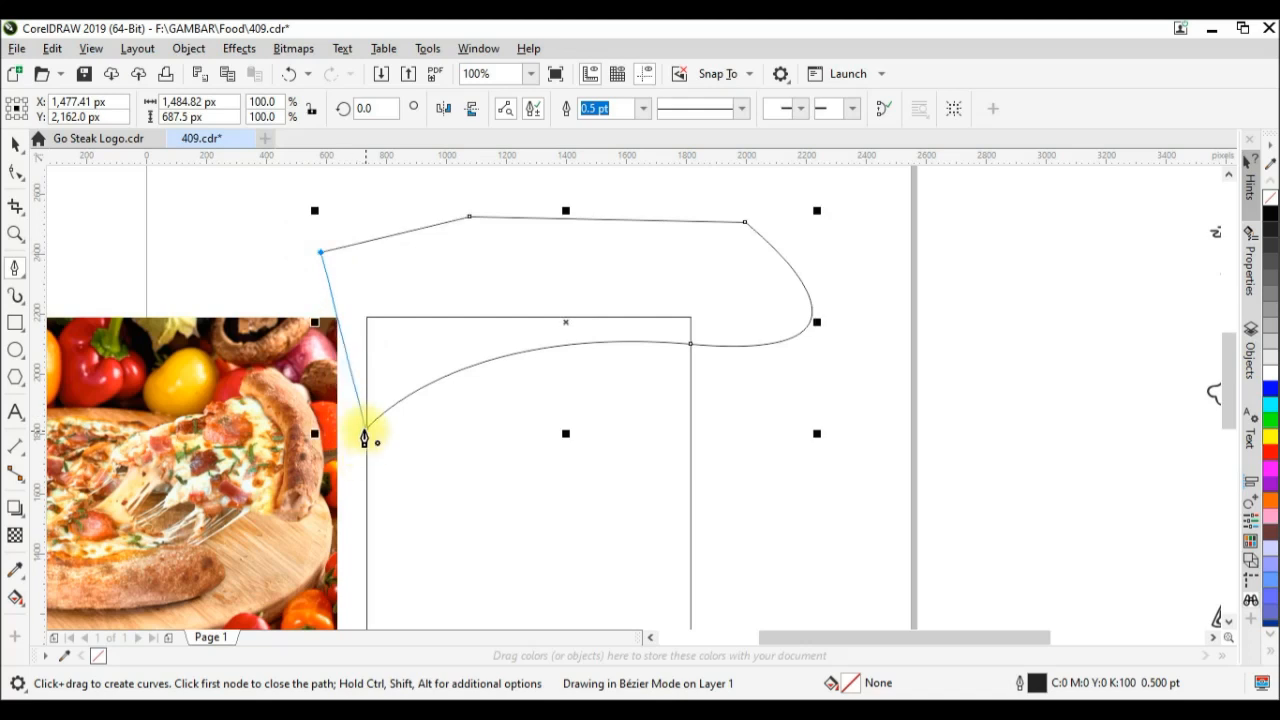
- Intersect the Pen shape with the square and delete the original shape, keeping only the curved band inside the square
{"action": "key", "text": "space"}
{"action": "left_click", "coordinate": [624, 426], "text": "shift"}
{"action": "left_click", "coordinate": [603, 108]}
{"action": "left_click", "coordinate": [957, 263]}
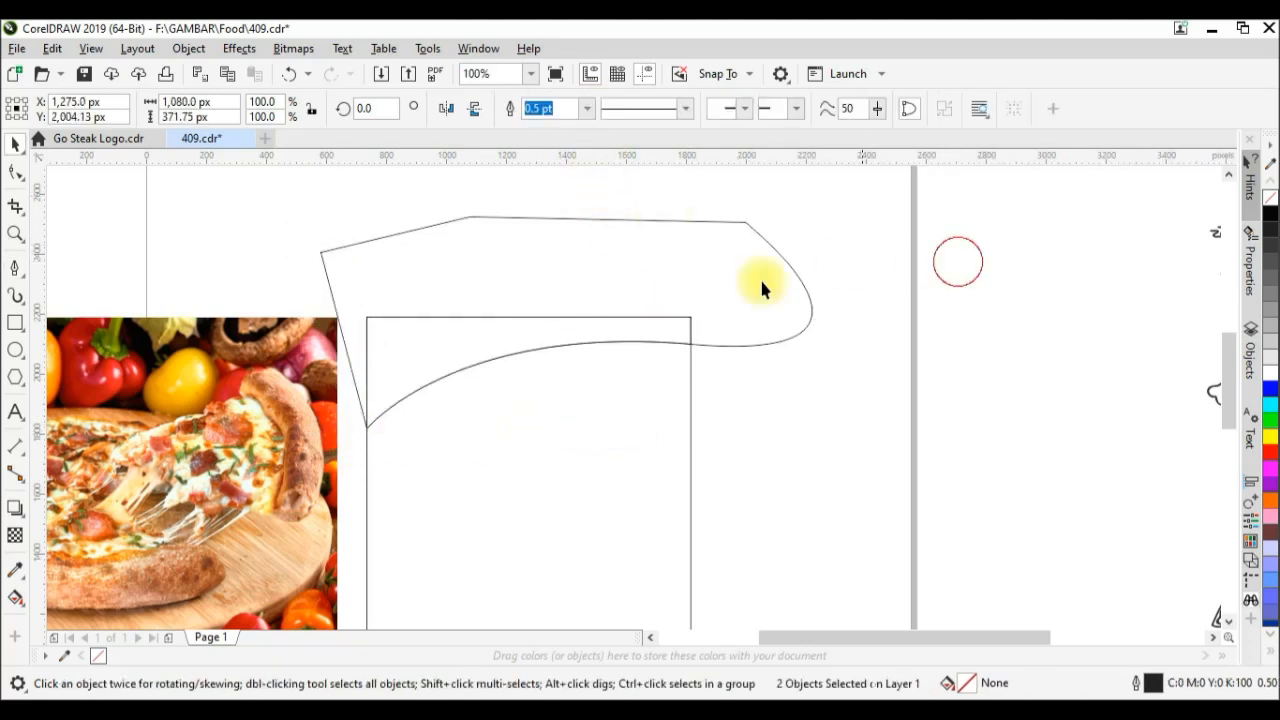
{"action": "left_click", "coordinate": [697, 278]}
{"action": "key", "text": "Delete"}
{"action": "left_click", "coordinate": [506, 344]}
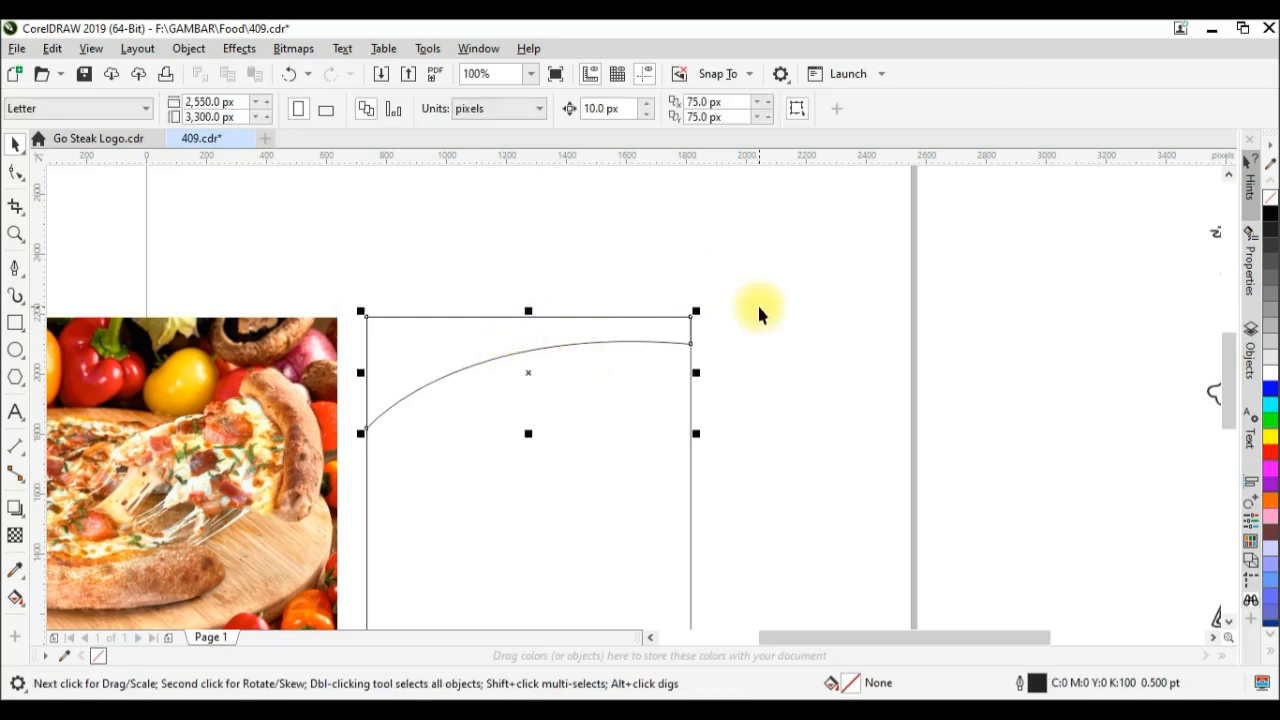
- Fill the square's curved band with a bright red sampled from the photo's red pepper, and replace it with a darker red from that pepper
{"action": "scroll", "coordinate": [757, 302], "scroll_direction": "down", "scroll_amount": 2}
{"action": "left_click", "coordinate": [278, 297]}
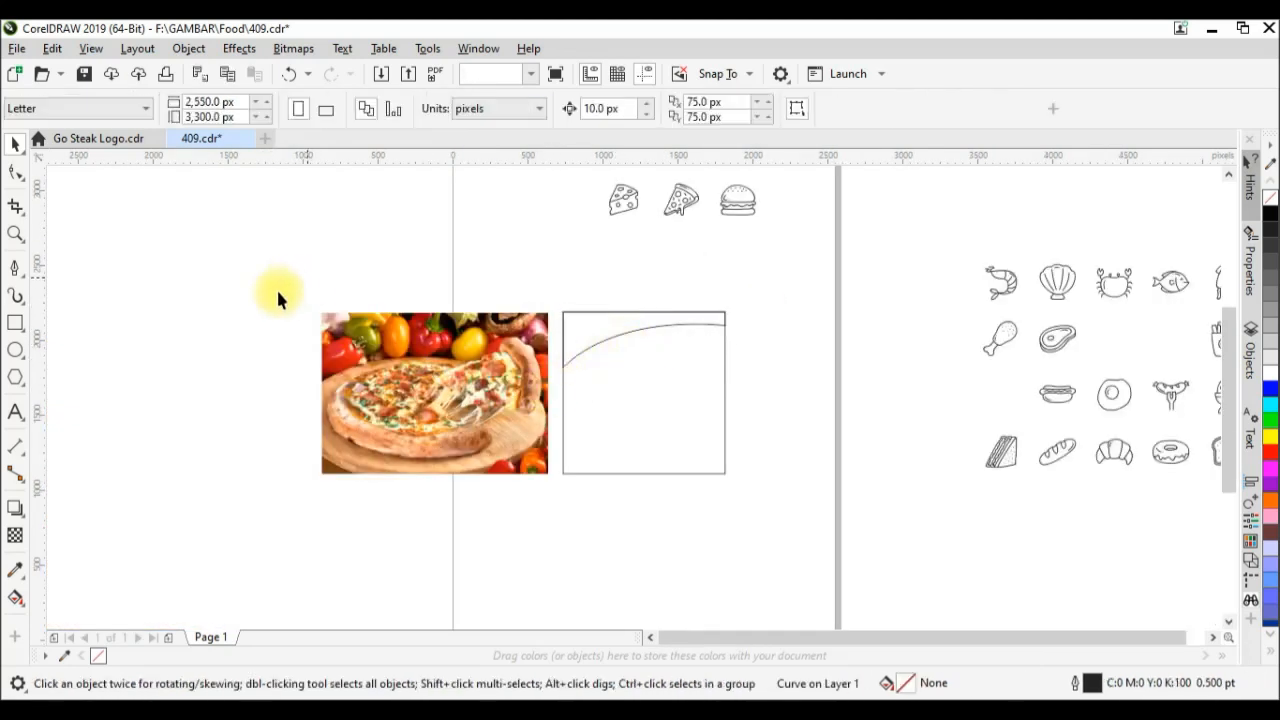
{"action": "key", "text": "z"}
{"action": "left_click_drag", "start_coordinate": [277, 271], "coordinate": [760, 474]}
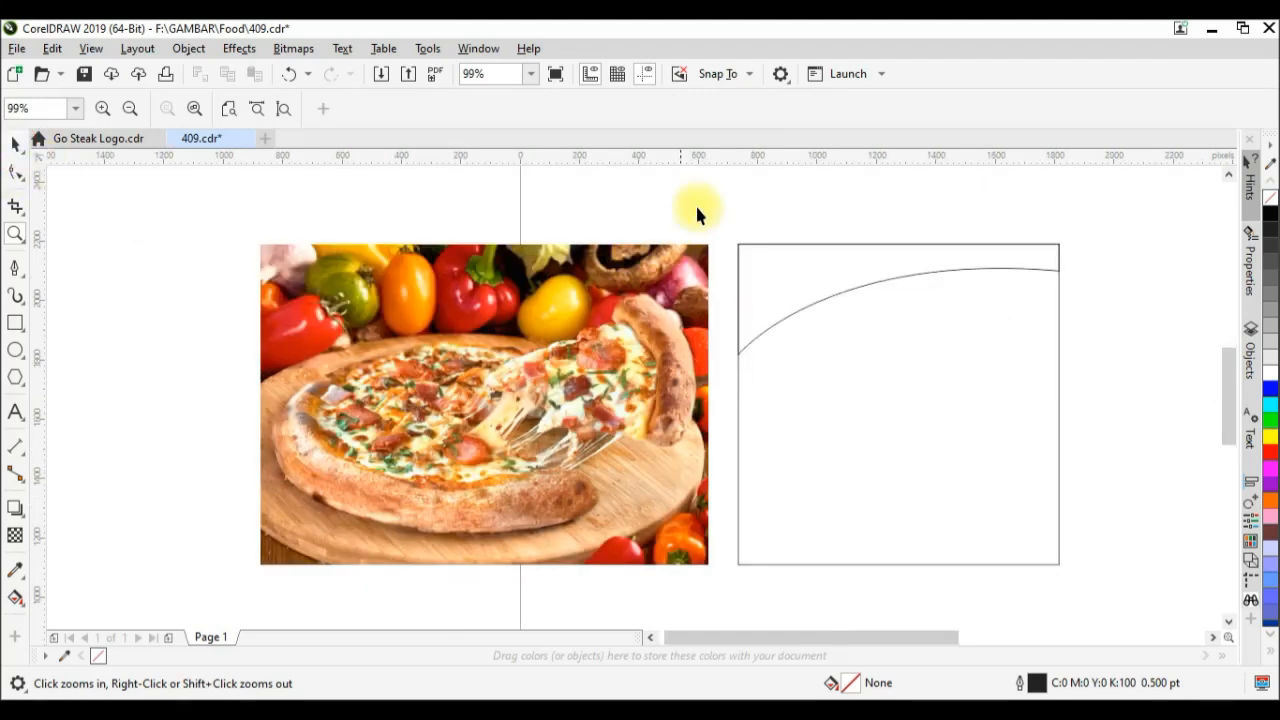
{"action": "key", "text": "space"}
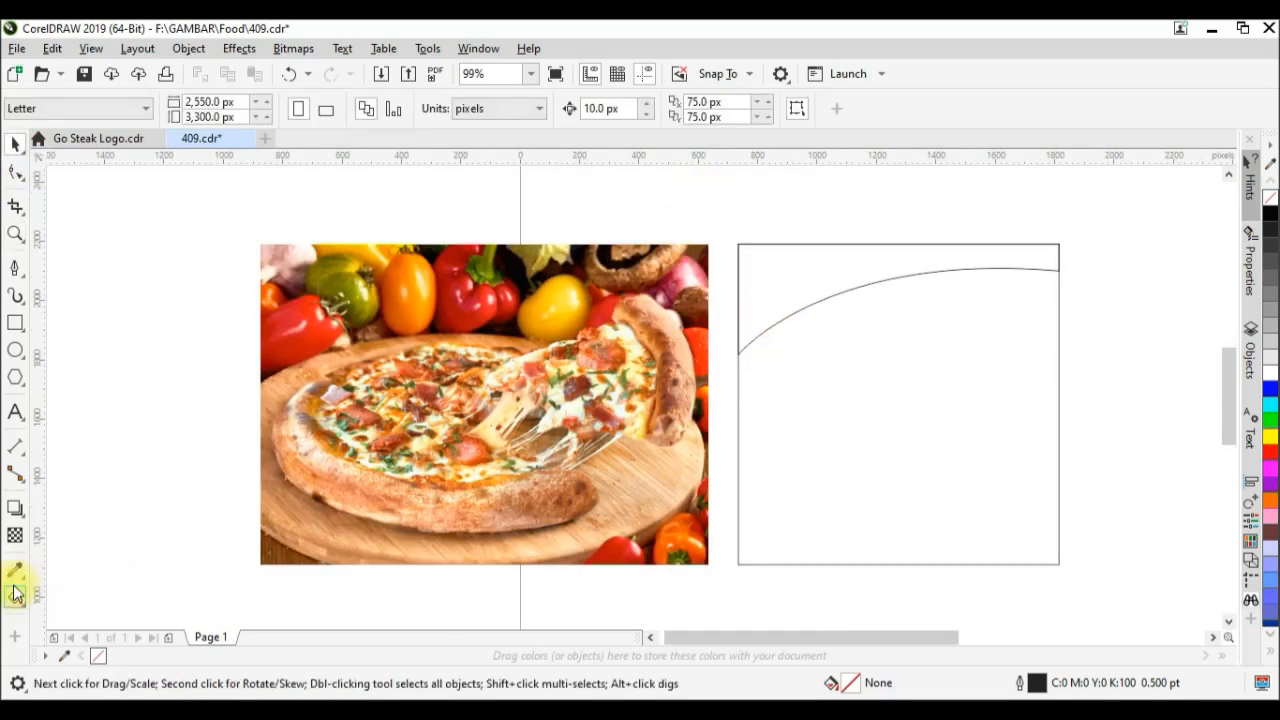
{"action": "left_click", "coordinate": [14, 569]}
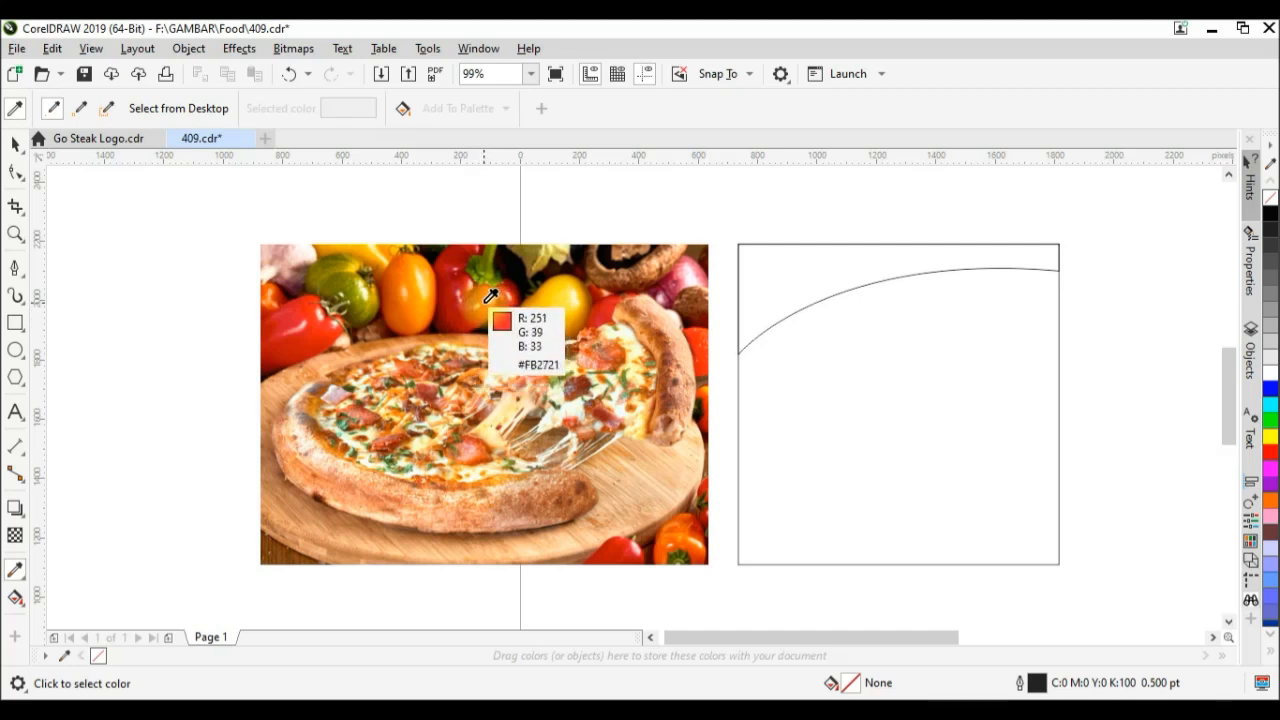
{"action": "left_click", "coordinate": [488, 296]}
{"action": "left_click", "coordinate": [766, 288]}
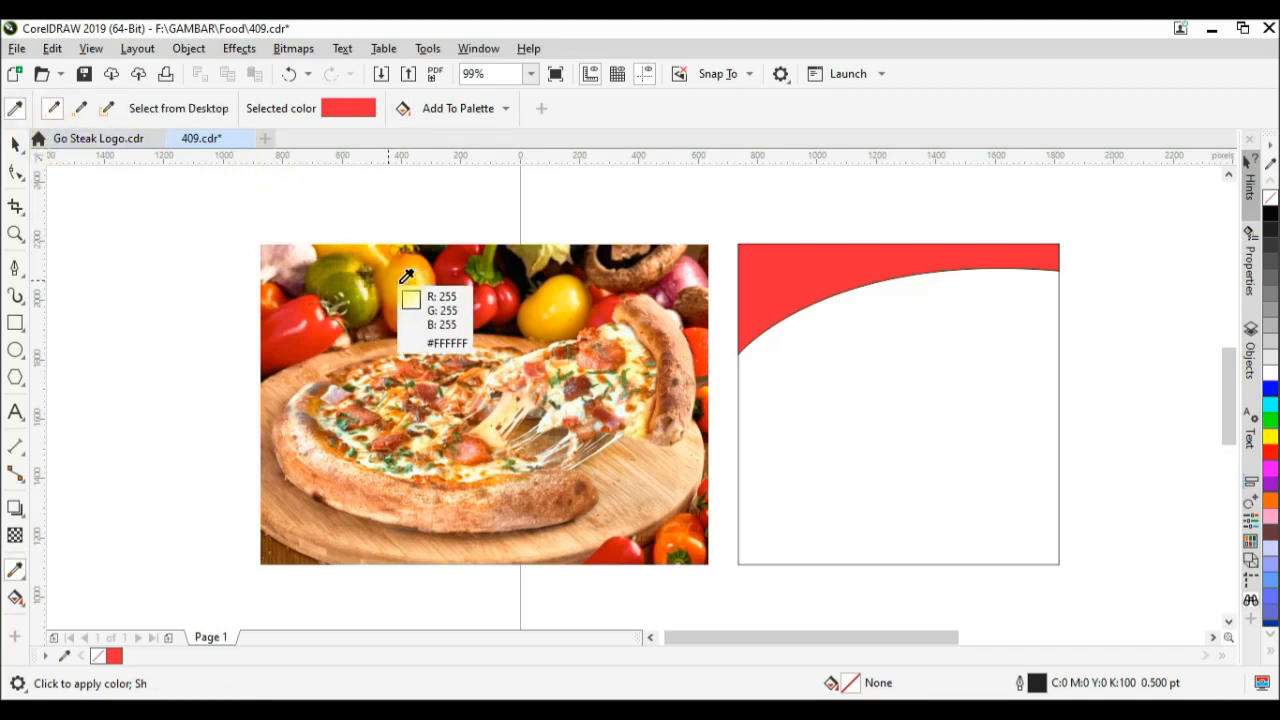
{"action": "left_click", "coordinate": [450, 305]}
{"action": "left_click", "coordinate": [830, 264]}
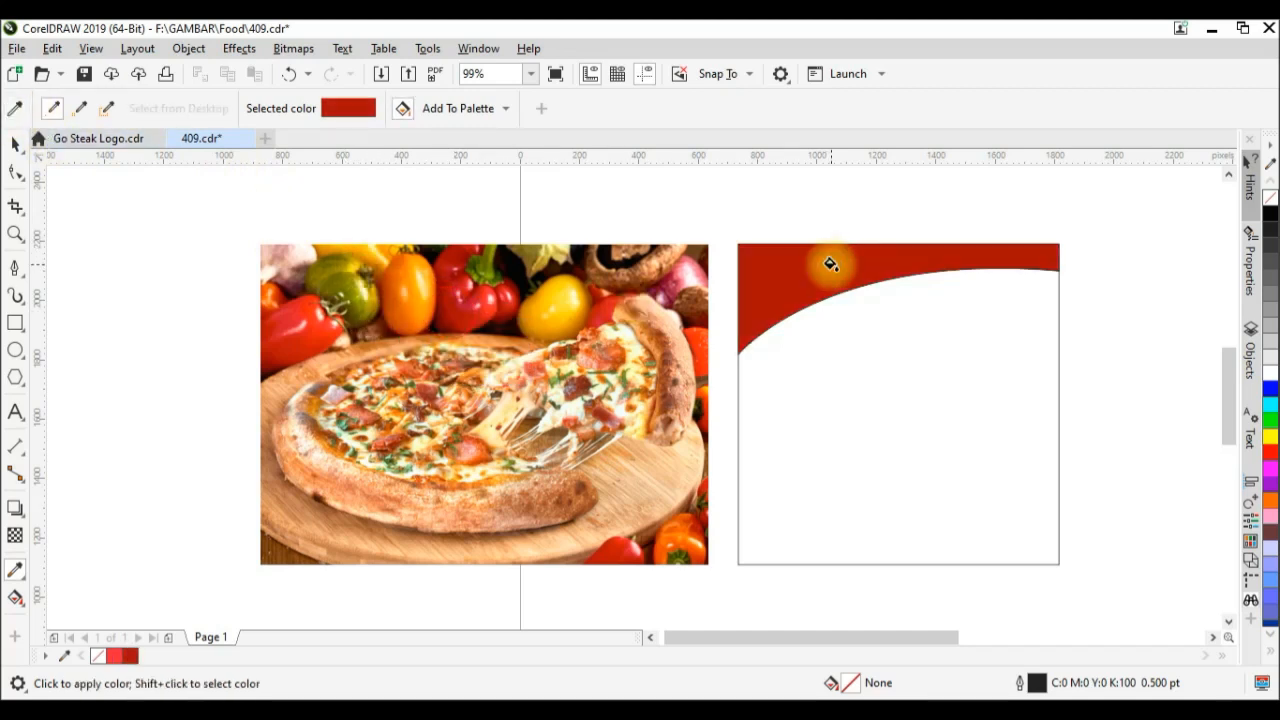
{"action": "left_click", "coordinate": [15, 146]}
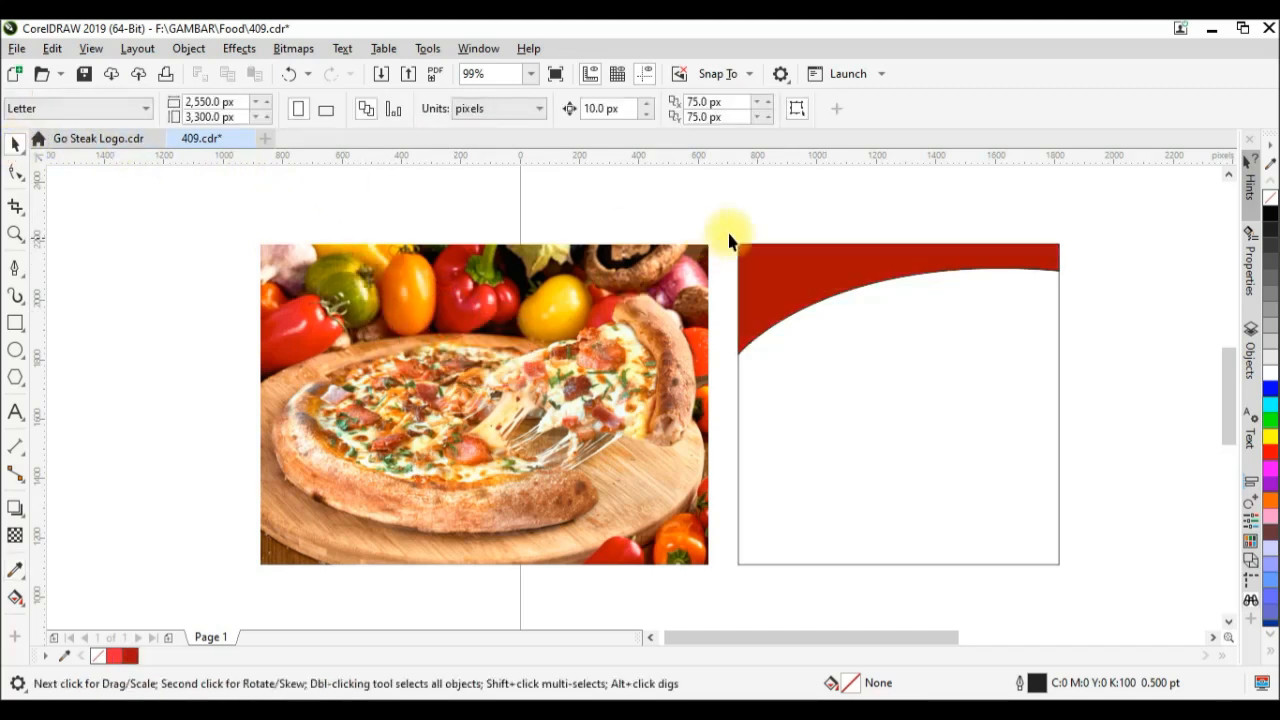
- Remove the red band's outline and make a copy of the band stretched downward to about 435 px high
{"action": "left_click", "coordinate": [859, 280]}
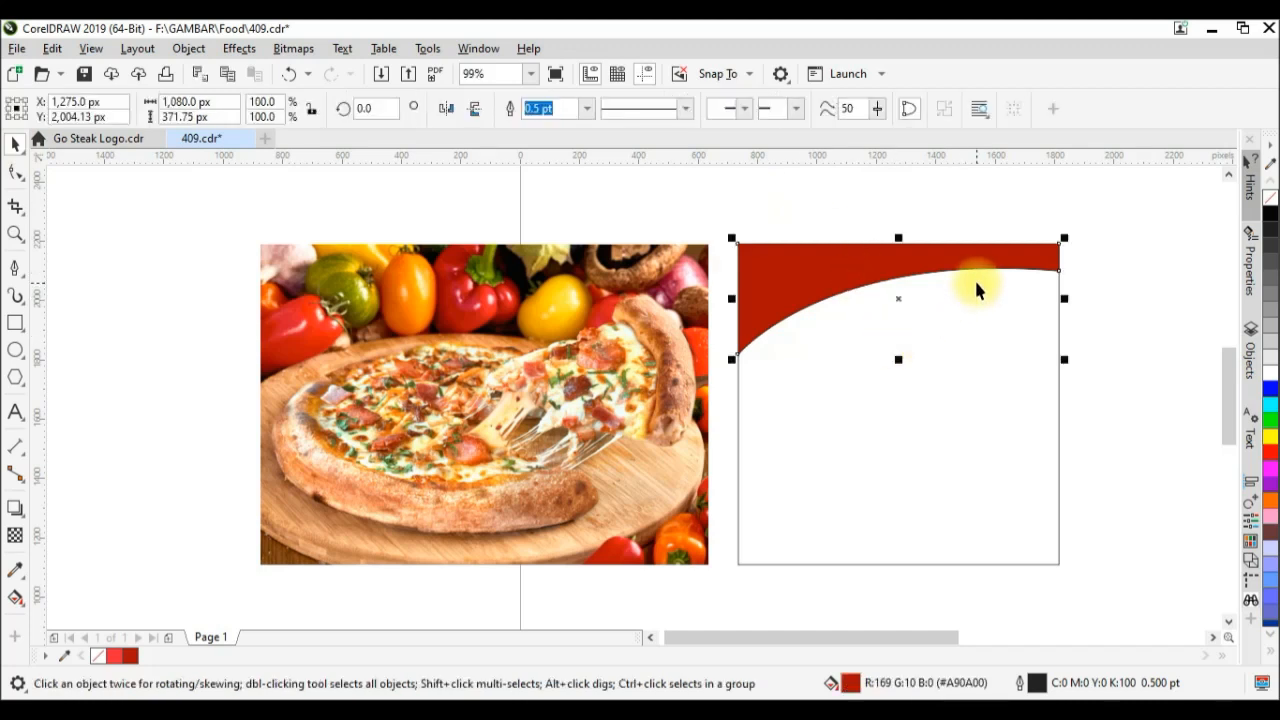
{"action": "right_click", "coordinate": [1270, 198]}
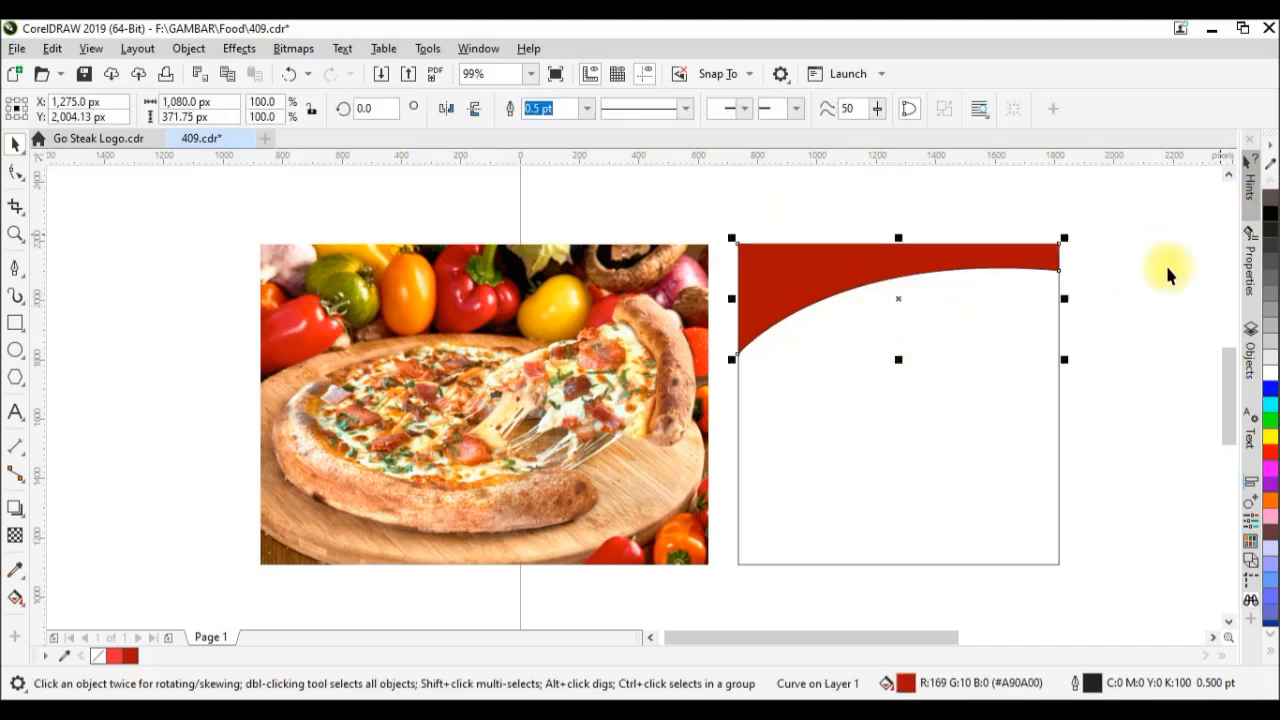
{"action": "left_click_drag", "start_coordinate": [897, 363], "coordinate": [886, 387]}
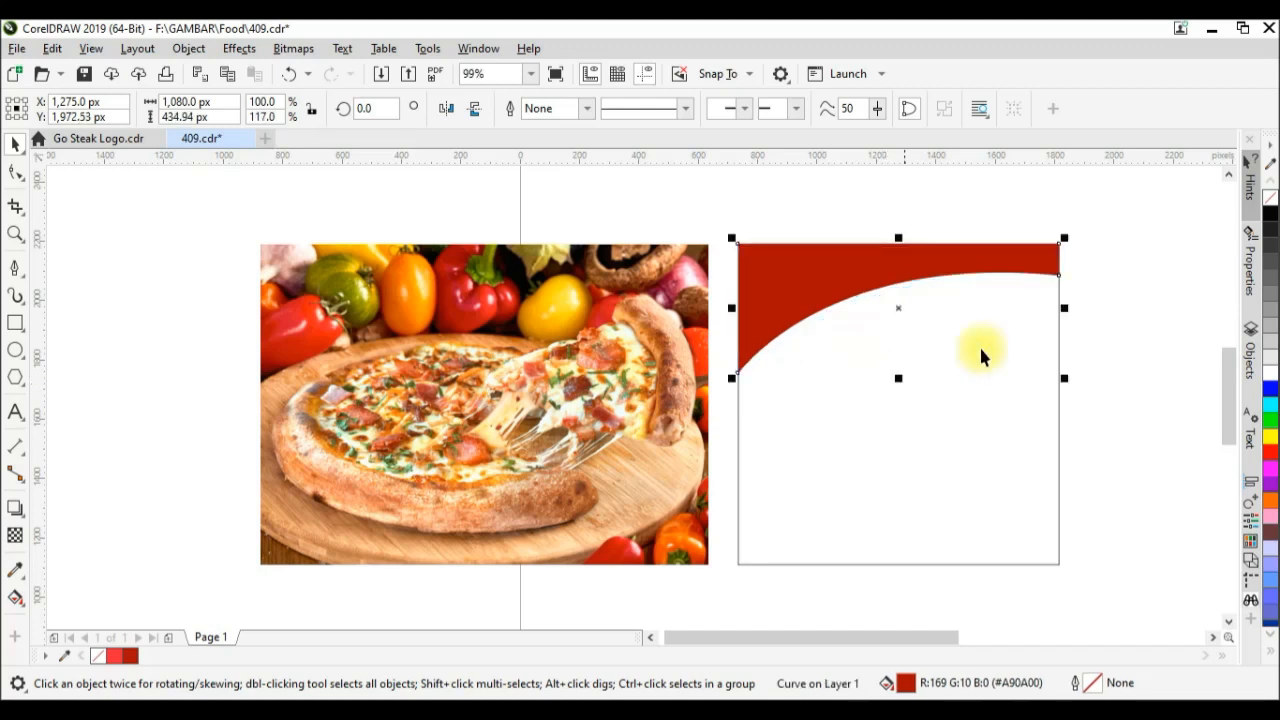
- Fill the taller band copy with light gray (#E6E6E6) and place it behind the red band as an edge strip
{"action": "left_click", "coordinate": [1270, 364]}
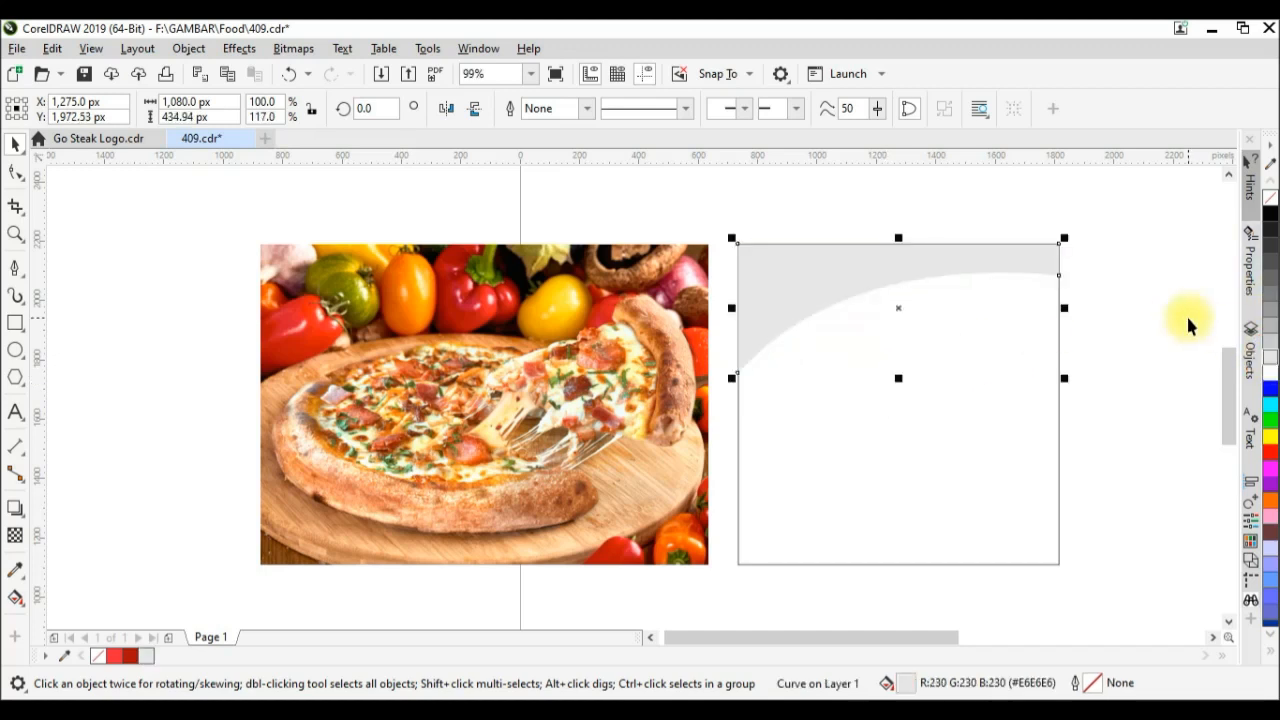
{"action": "right_click", "coordinate": [813, 268]}
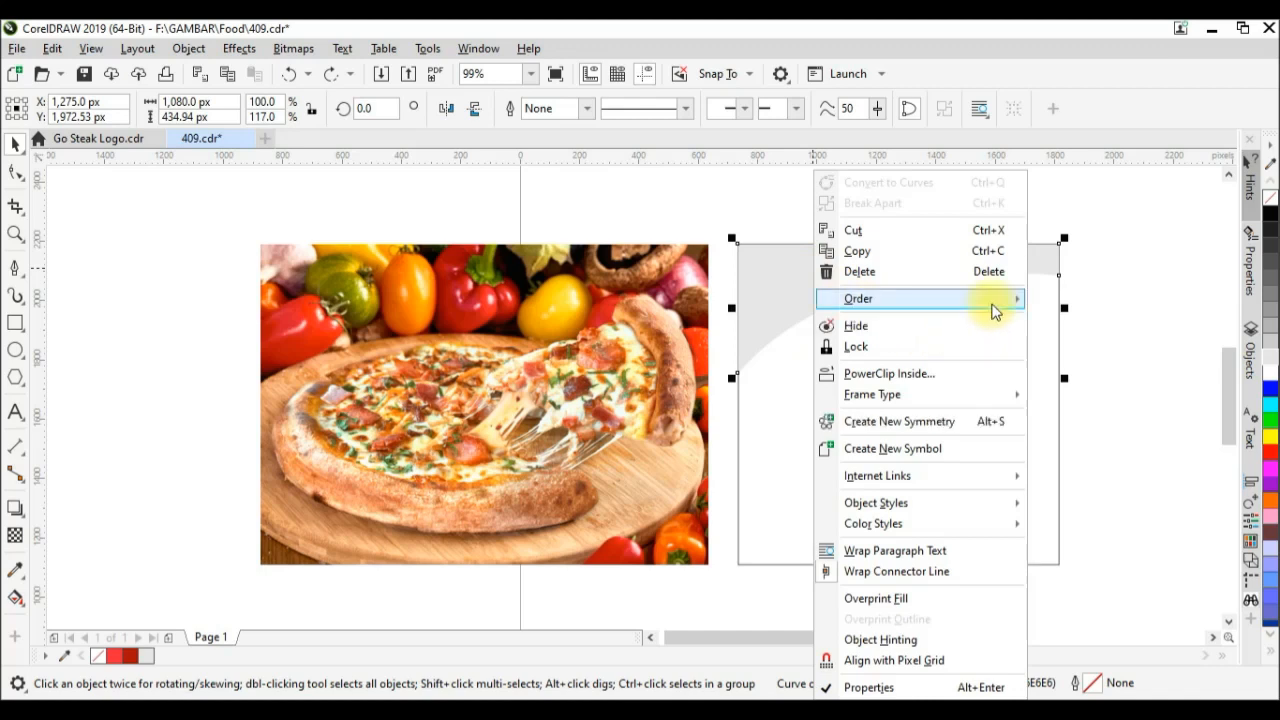
{"action": "mouse_move", "coordinate": [993, 312]}
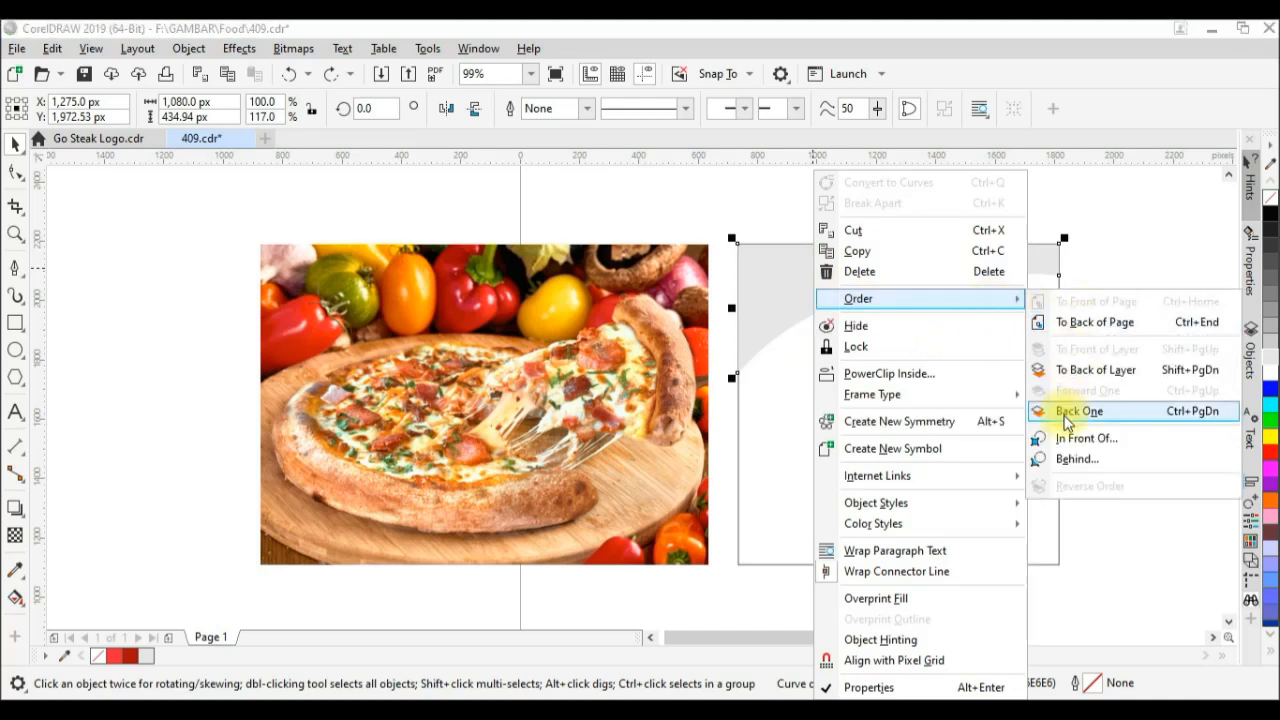
{"action": "left_click", "coordinate": [1087, 327]}
{"action": "left_click", "coordinate": [1120, 288]}
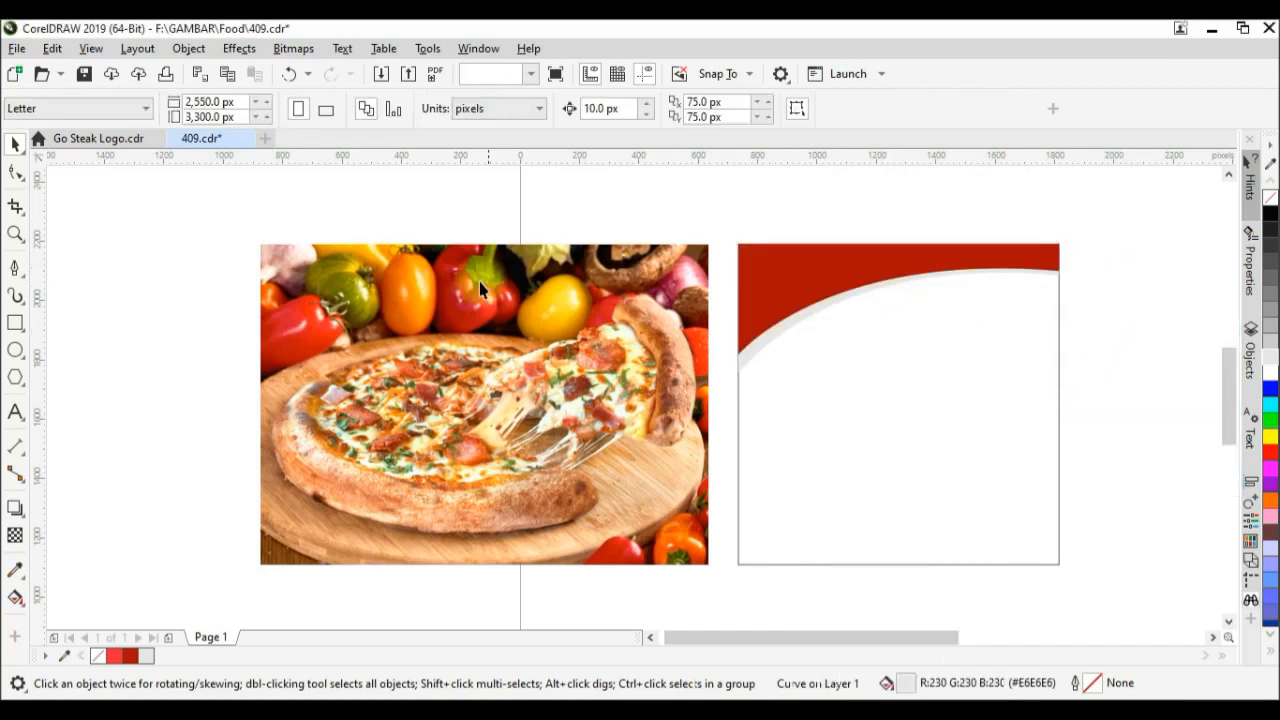
- Group the red band with the light gray band behind it
{"action": "scroll", "coordinate": [817, 323], "scroll_direction": "down", "scroll_amount": 1}
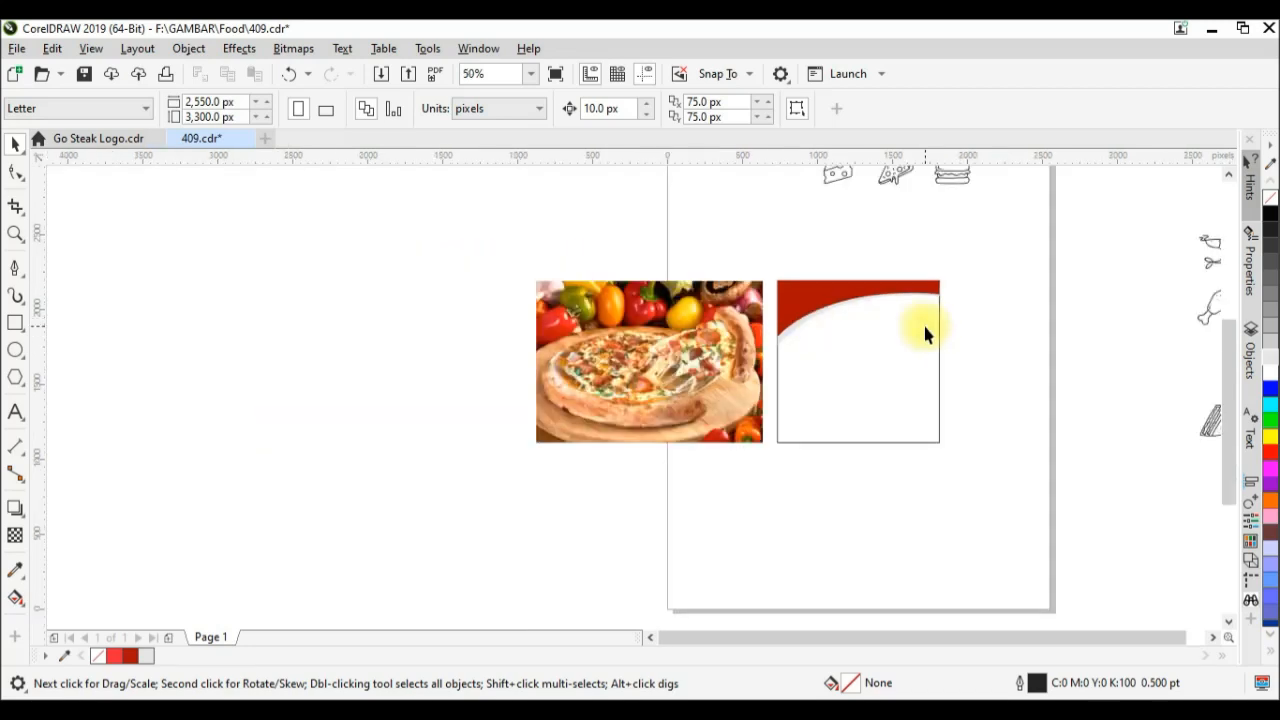
{"action": "scroll", "coordinate": [924, 330], "scroll_direction": "up", "scroll_amount": 1}
{"action": "left_click_drag", "start_coordinate": [991, 212], "coordinate": [585, 408]}
{"action": "right_click", "coordinate": [674, 342]}
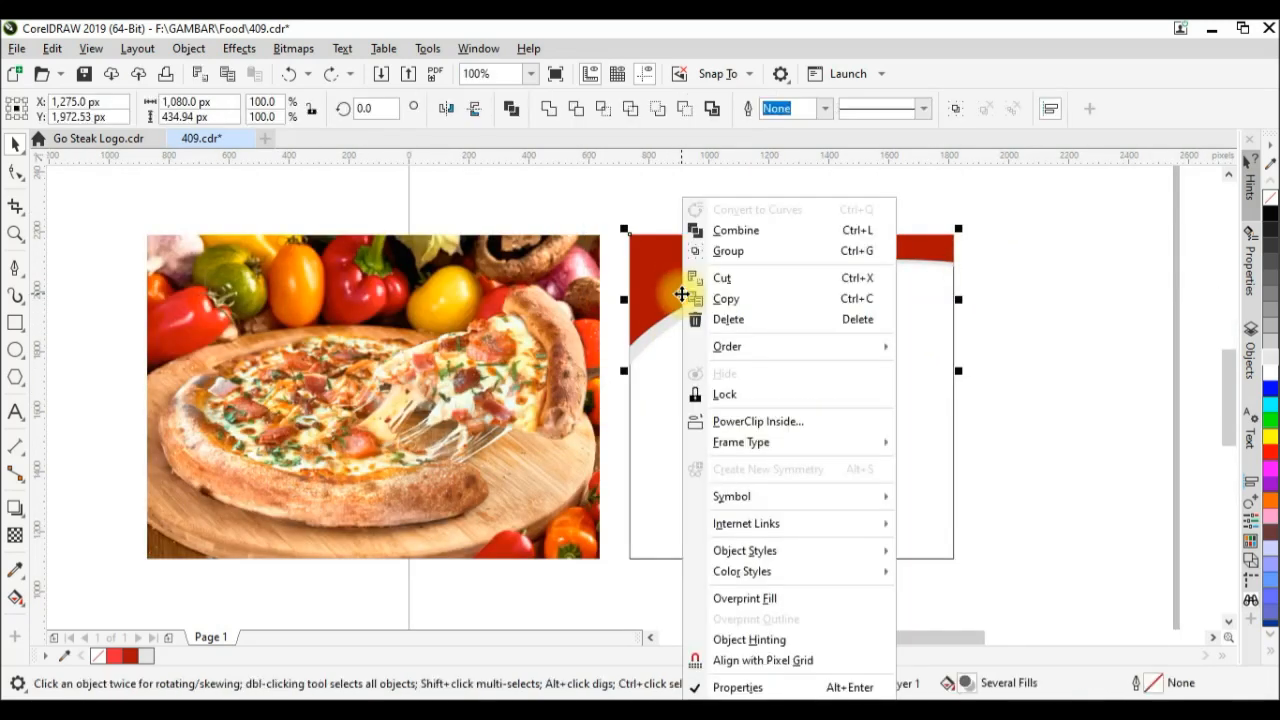
{"action": "mouse_move", "coordinate": [773, 349]}
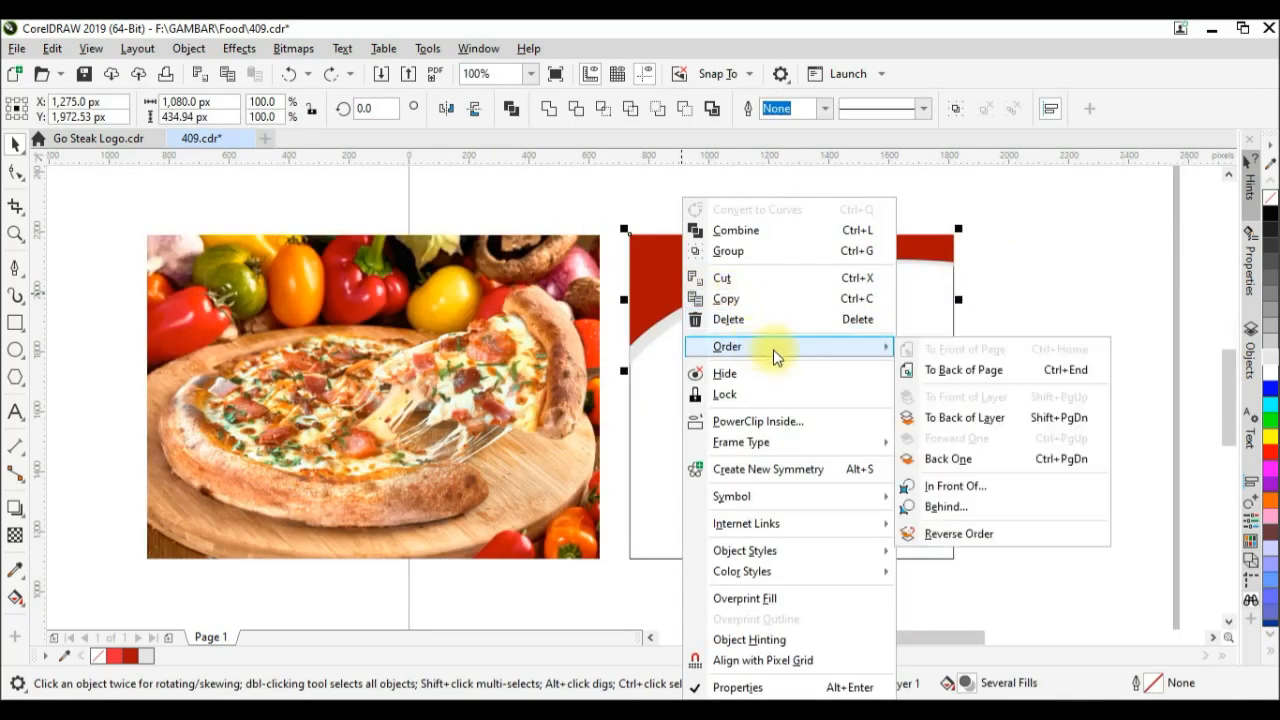
{"action": "left_click", "coordinate": [758, 250]}
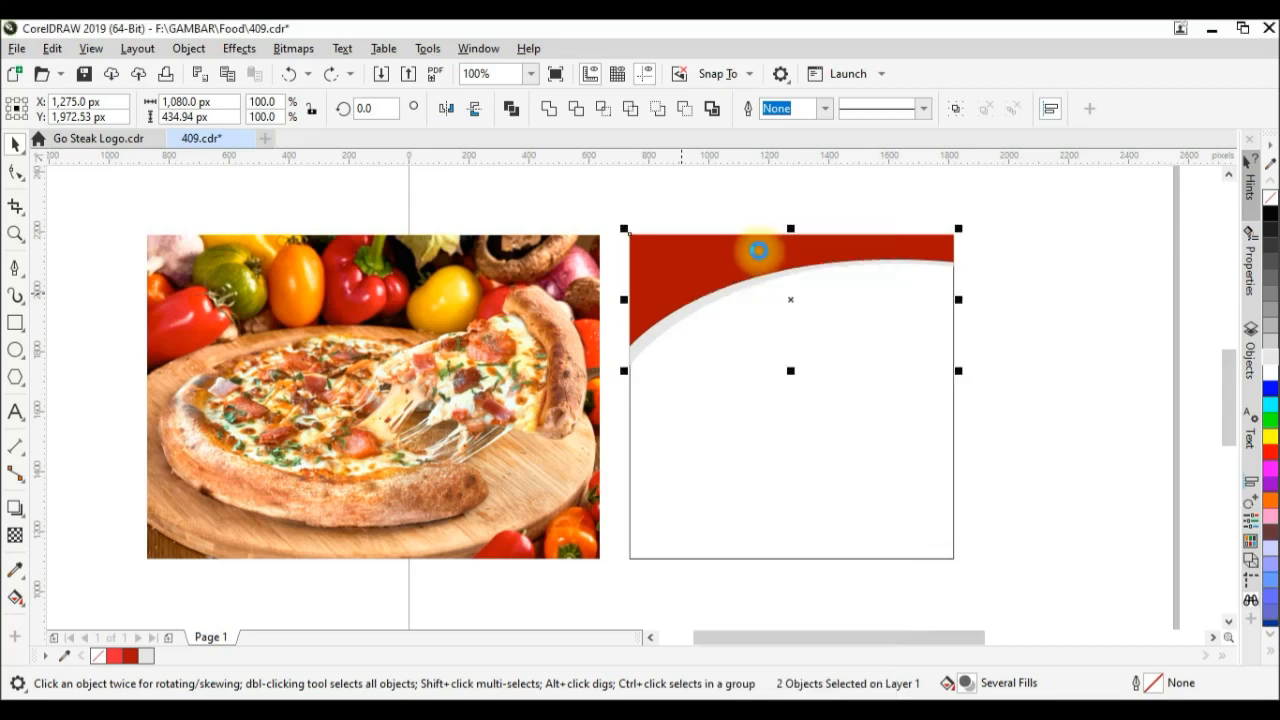
- Copy the grouped bands and paste a duplicate
{"action": "right_click", "coordinate": [694, 271]}
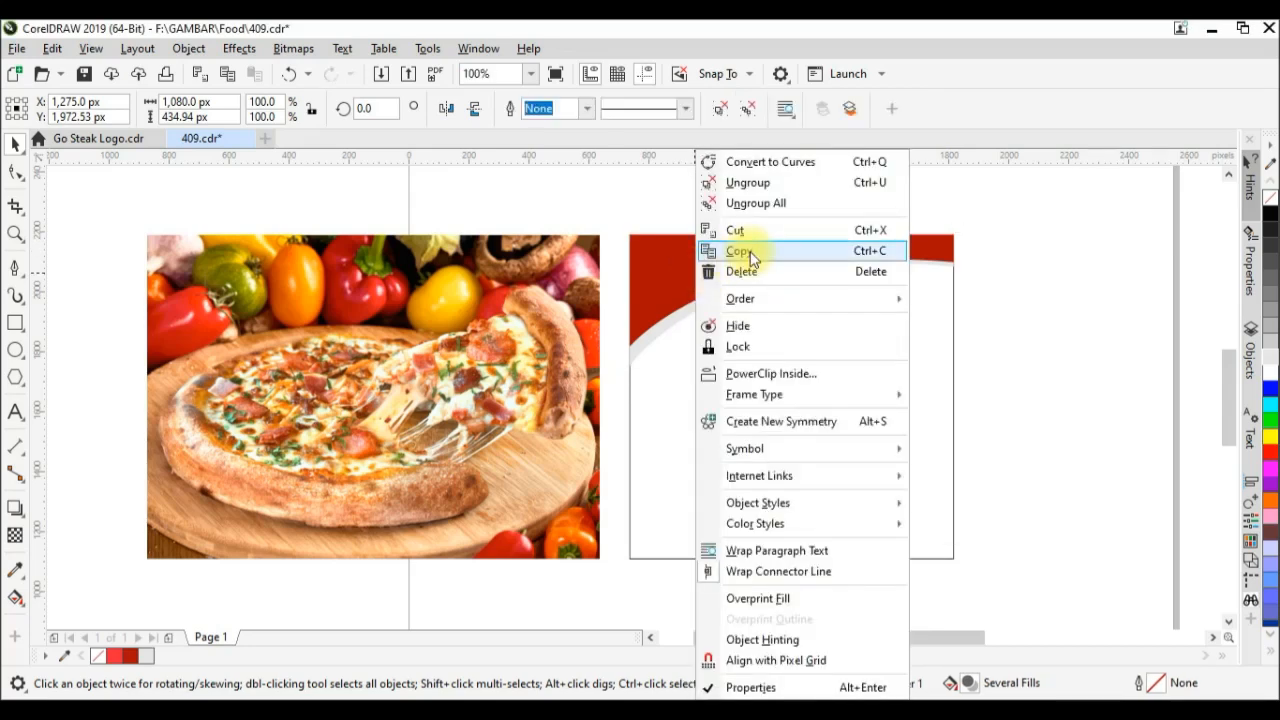
{"action": "left_click", "coordinate": [966, 254]}
{"action": "left_click", "coordinate": [1063, 266]}
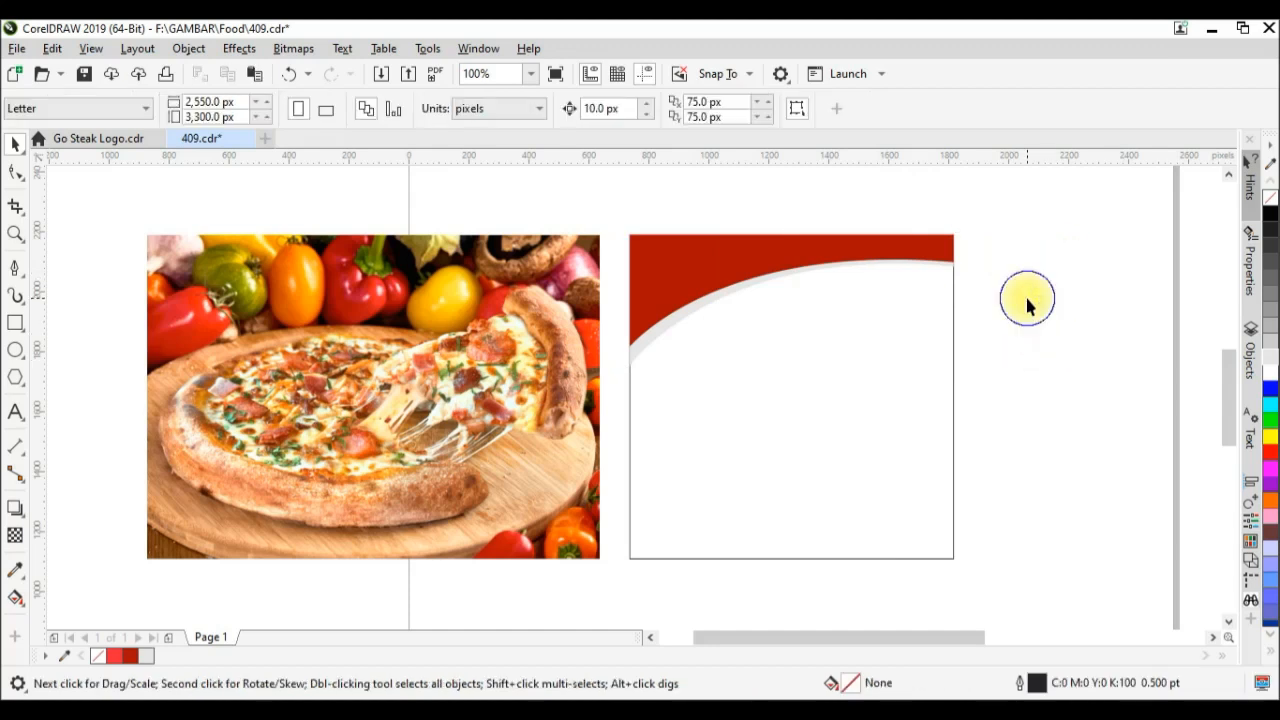
{"action": "right_click", "coordinate": [1027, 299]}
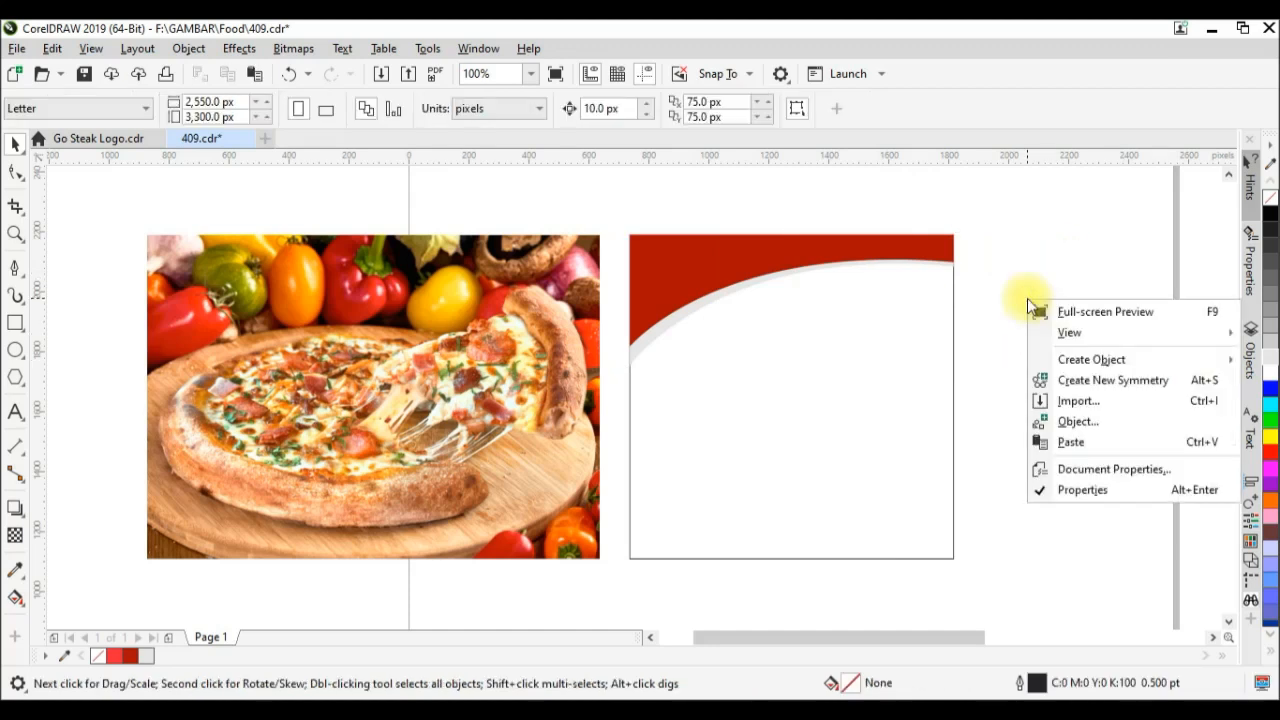
{"action": "left_click", "coordinate": [1066, 443]}
- Move the duplicate band group down, mirror it horizontally and vertically, and align it with the square's bottom edge
{"action": "left_click_drag", "start_coordinate": [789, 297], "coordinate": [791, 460]}
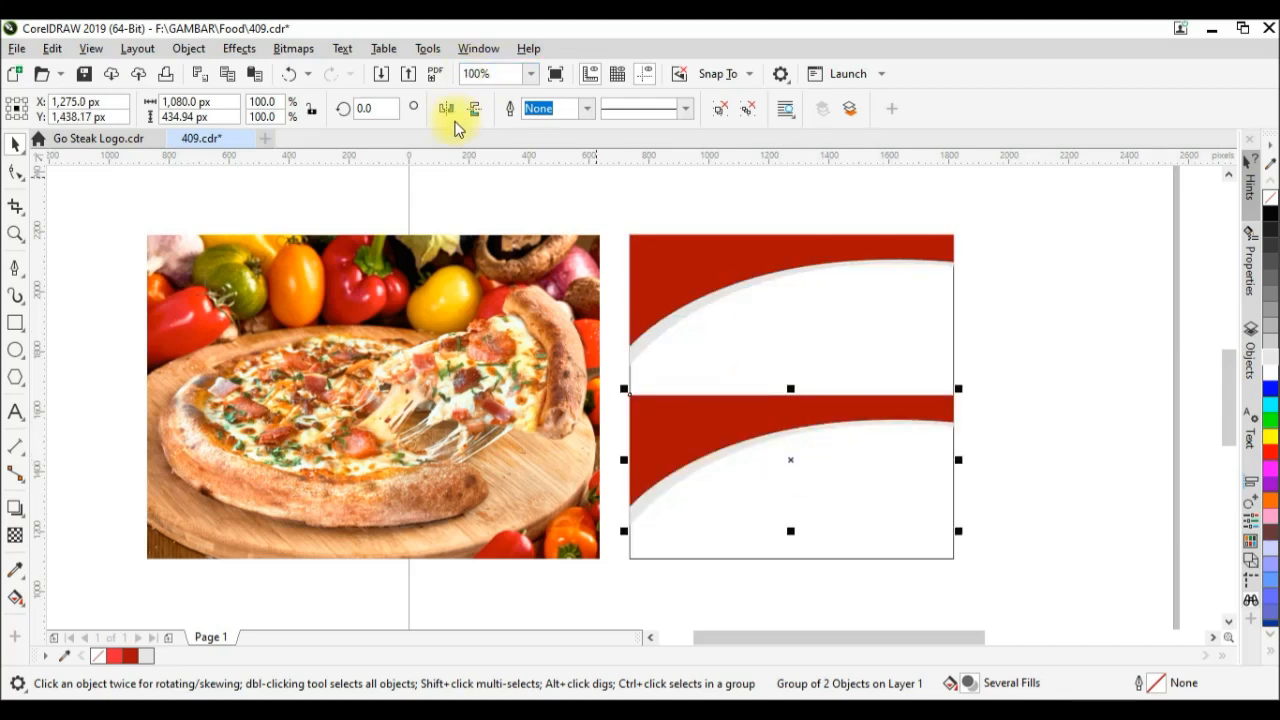
{"action": "left_click", "coordinate": [448, 111]}
{"action": "left_click", "coordinate": [476, 112]}
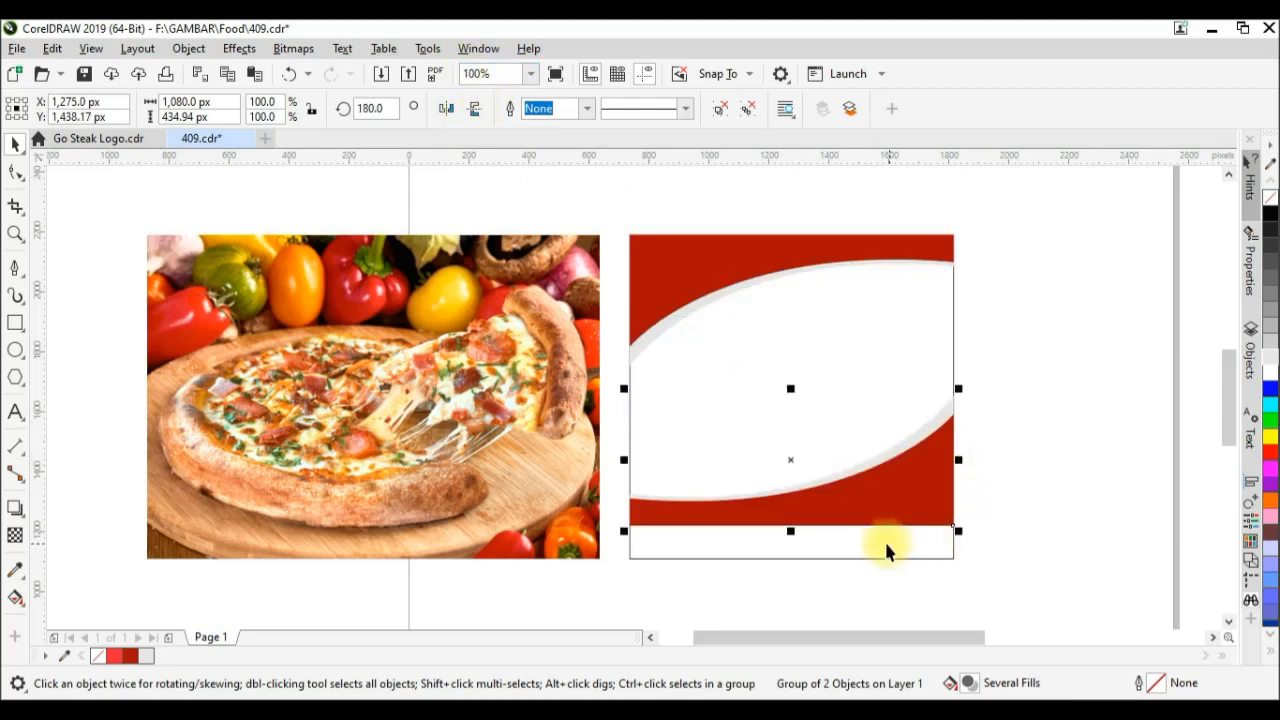
{"action": "left_click_drag", "start_coordinate": [901, 525], "coordinate": [893, 558]}
- Move the pizza photo onto the square behind the curved bands and shift it slightly right of center
{"action": "left_click", "coordinate": [414, 416]}
{"action": "left_click_drag", "start_coordinate": [397, 402], "coordinate": [791, 394]}
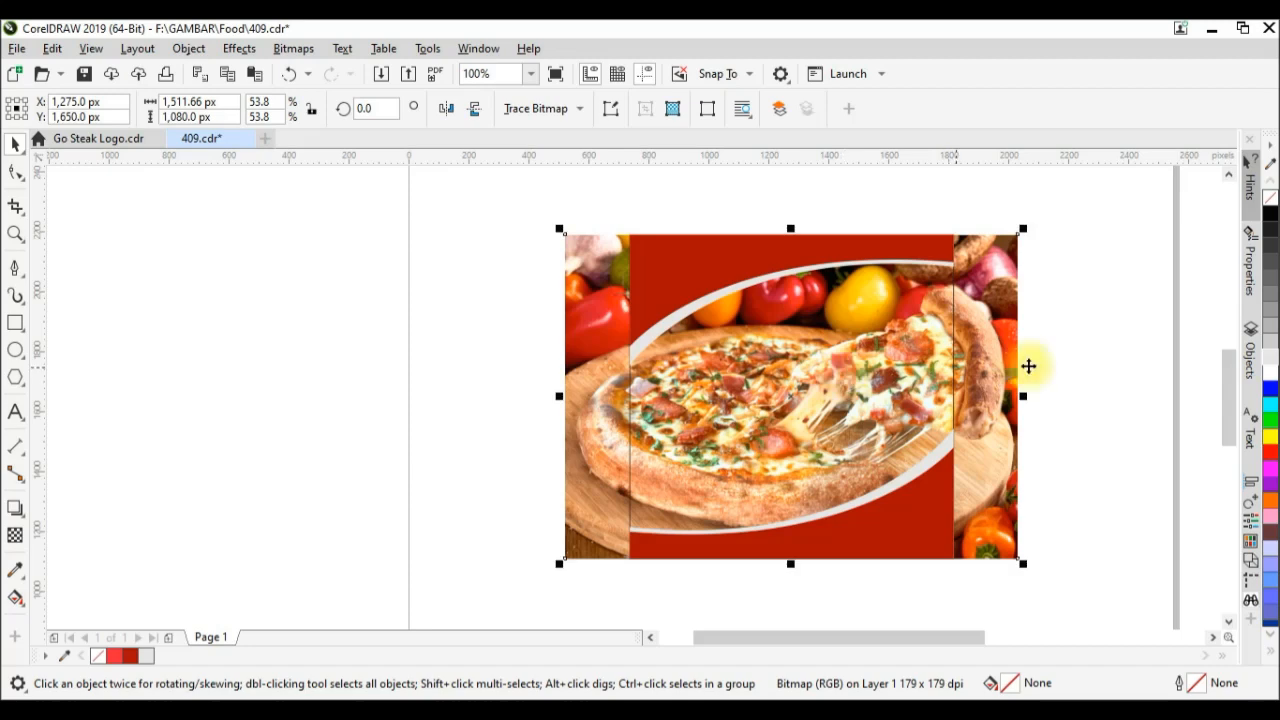
{"action": "left_click", "coordinate": [1080, 354]}
{"action": "left_click_drag", "start_coordinate": [1008, 348], "coordinate": [1021, 345]}
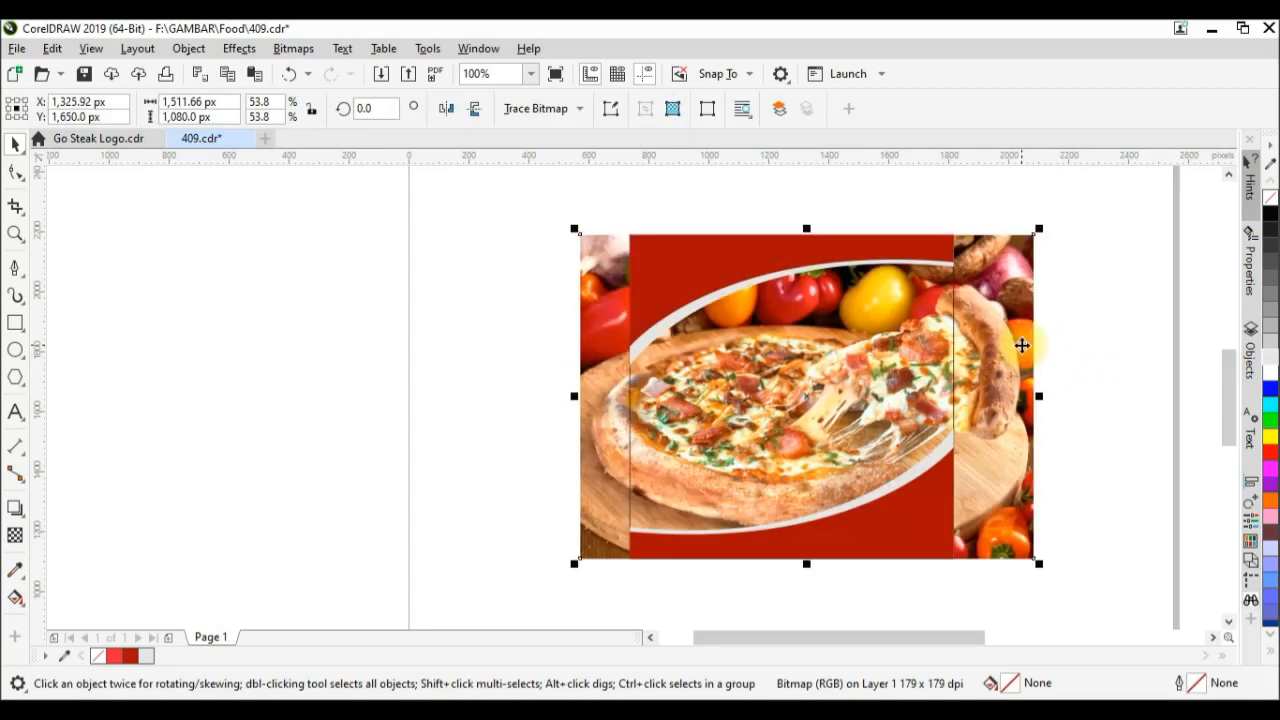
- Scale the pizza photo proportionally to about 1,327 × 948 px and shift it left until the lifted slice fits inside the square
{"action": "left_click_drag", "start_coordinate": [1036, 232], "coordinate": [1011, 247]}
{"action": "left_click_drag", "start_coordinate": [999, 370], "coordinate": [983, 383]}
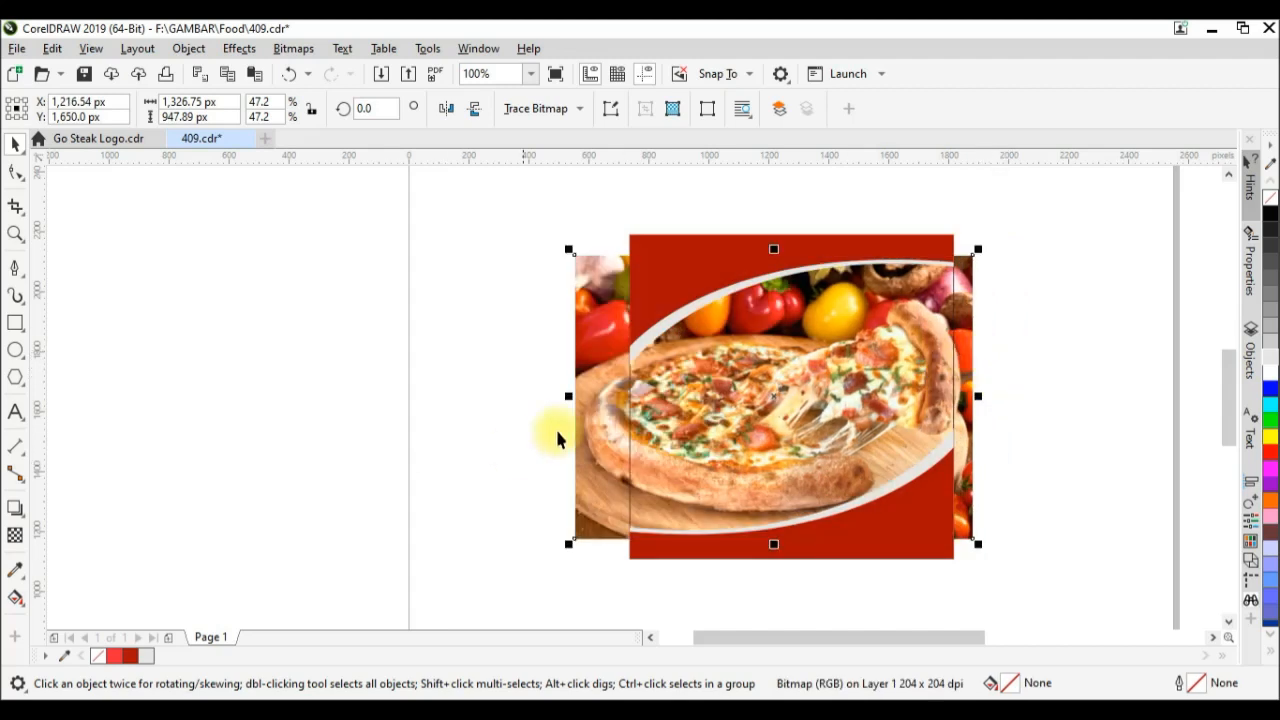
{"action": "left_click", "coordinate": [973, 477]}
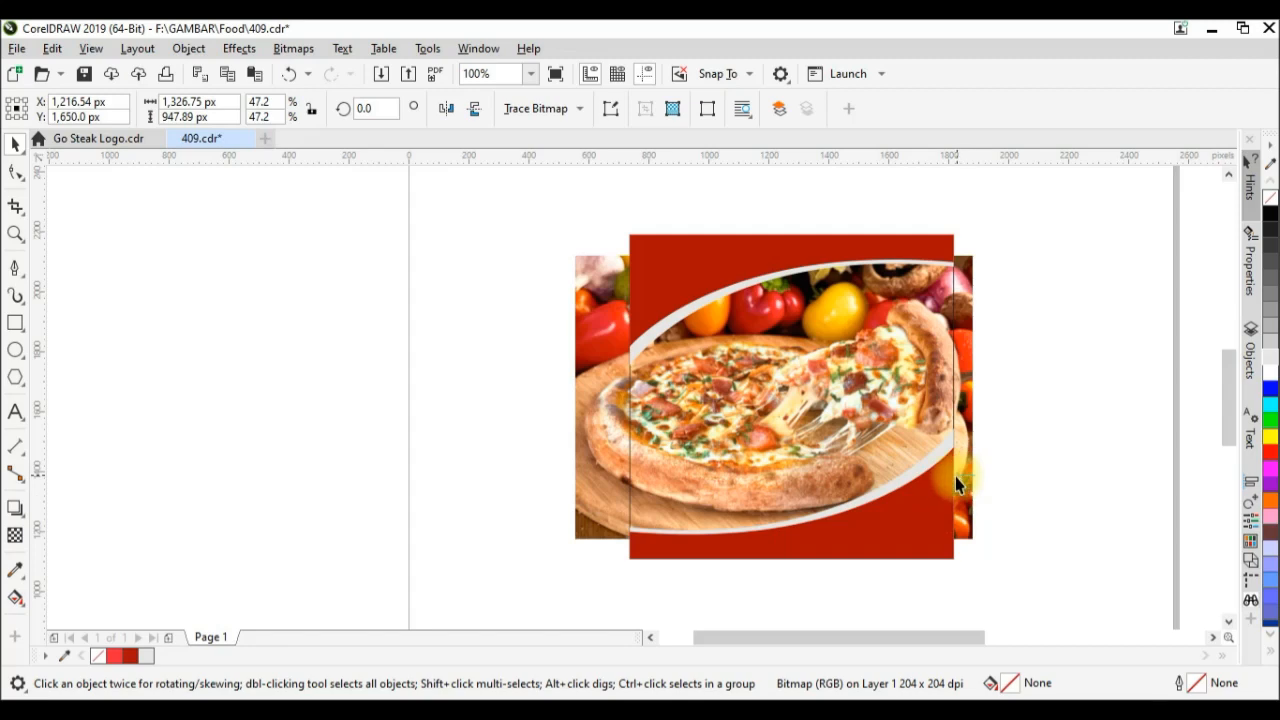
{"action": "left_click", "coordinate": [971, 434]}
{"action": "left_click_drag", "start_coordinate": [971, 434], "coordinate": [964, 444]}
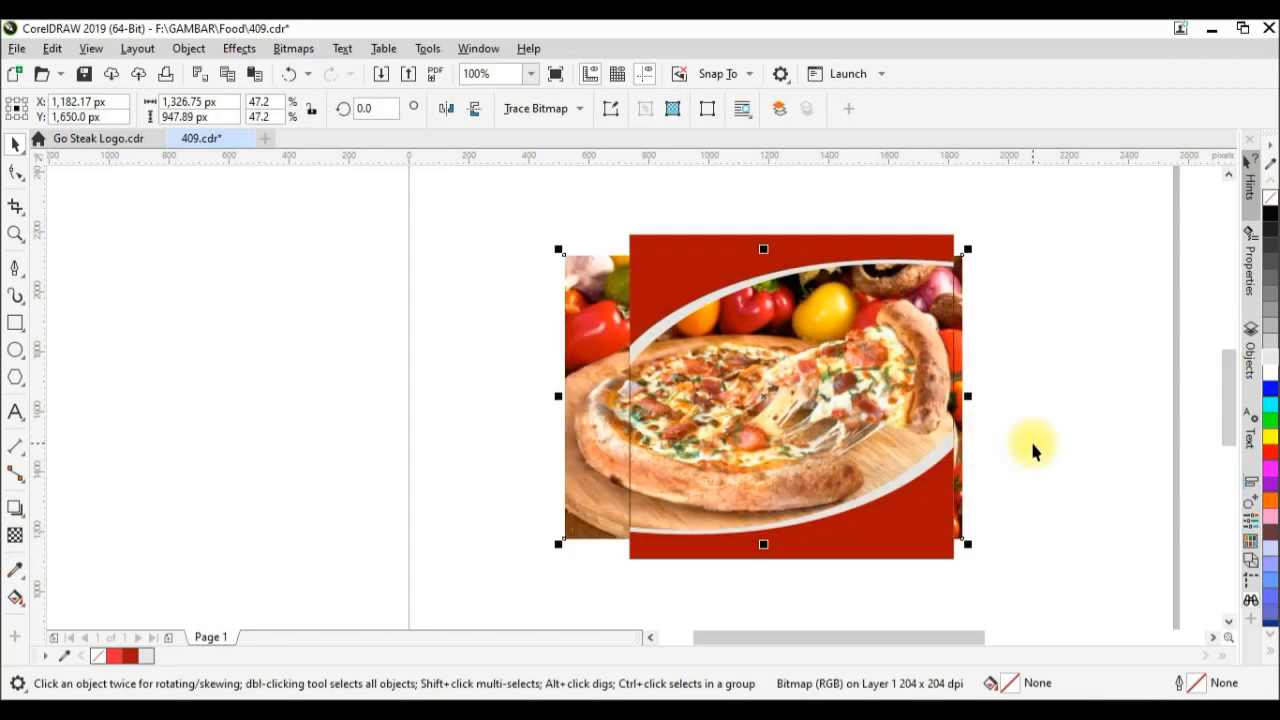
{"action": "left_click", "coordinate": [1033, 450]}
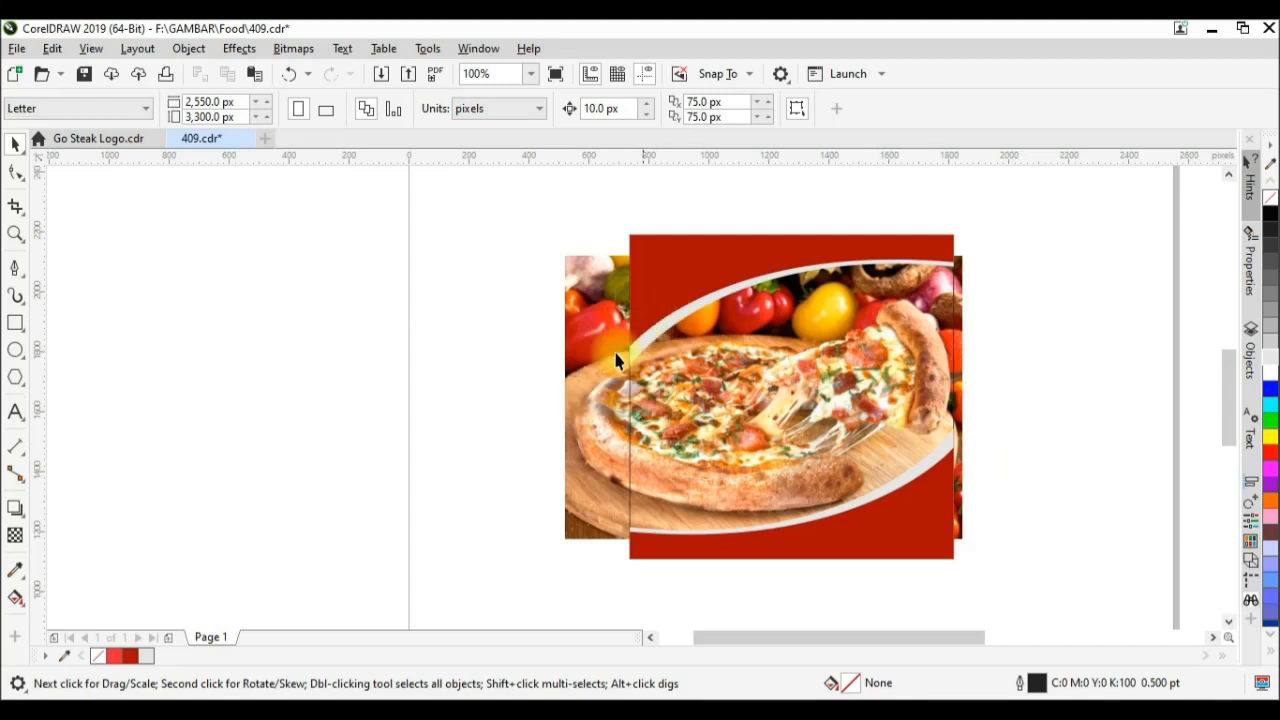
- PowerClip the pizza photo inside the square frame
{"action": "left_click", "coordinate": [595, 367]}
{"action": "right_click", "coordinate": [591, 361]}
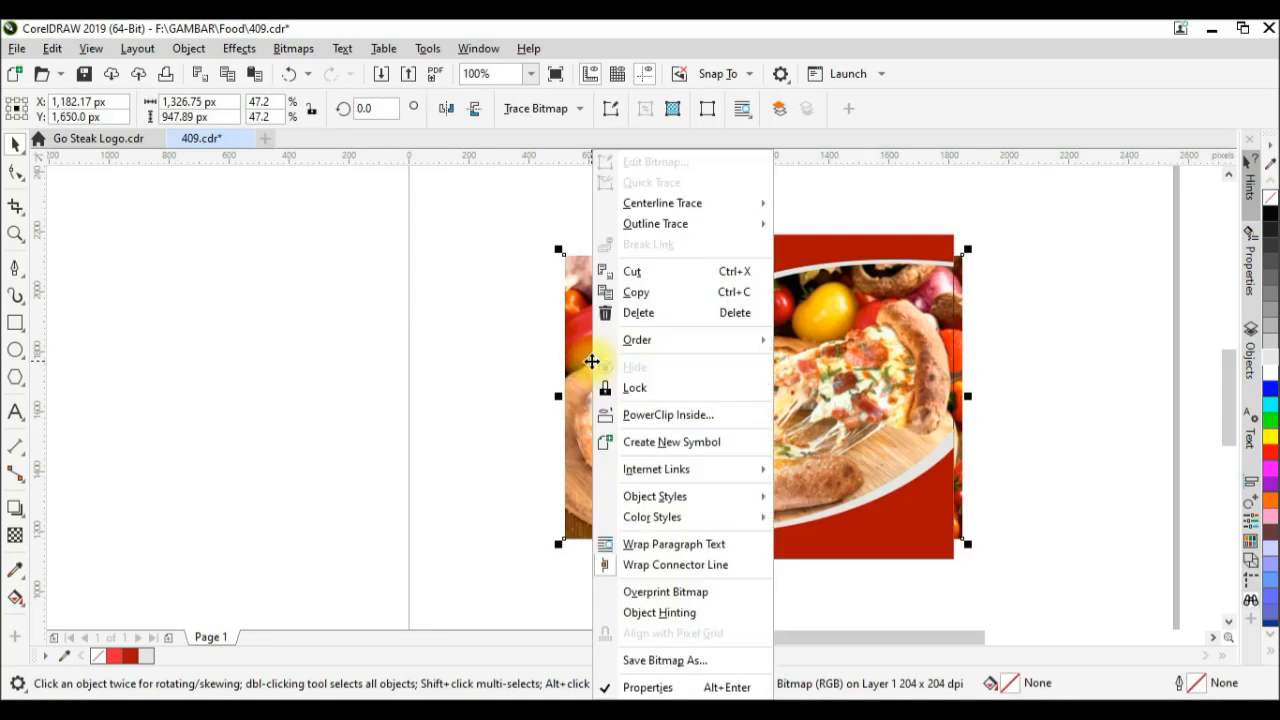
{"action": "key", "text": "Escape"}
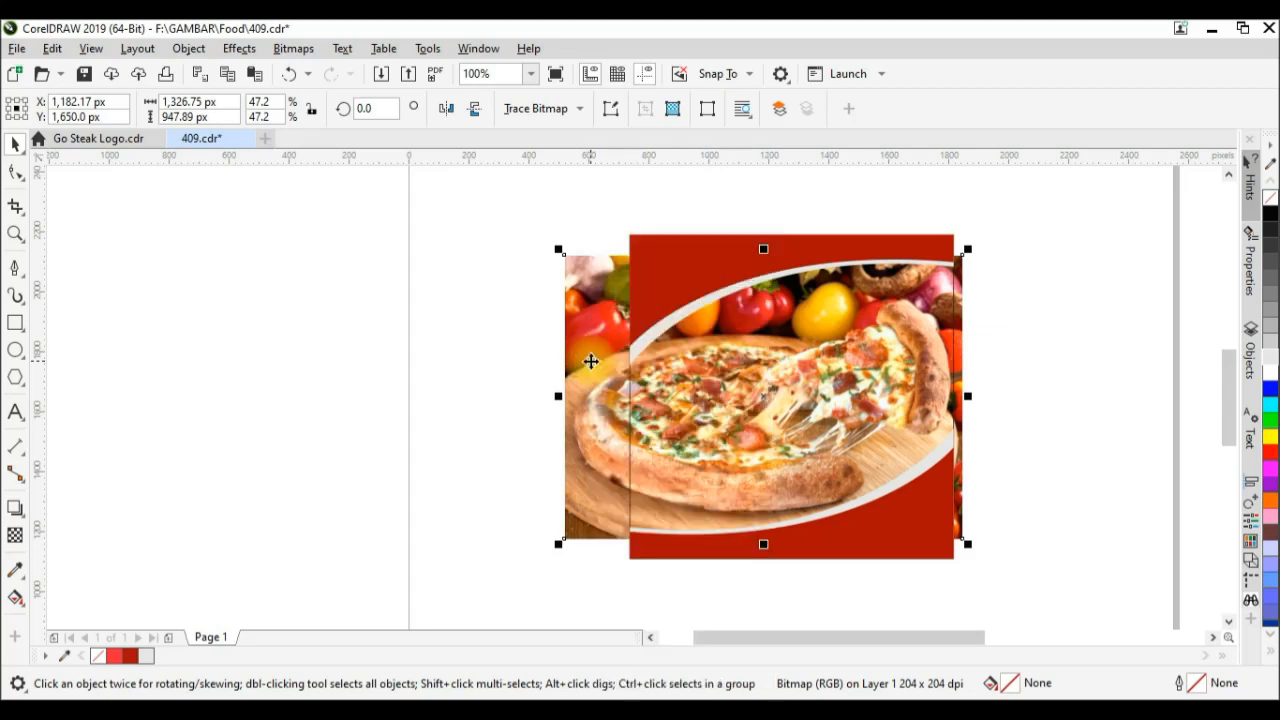
{"action": "left_click", "coordinate": [189, 49]}
{"action": "mouse_move", "coordinate": [357, 81]}
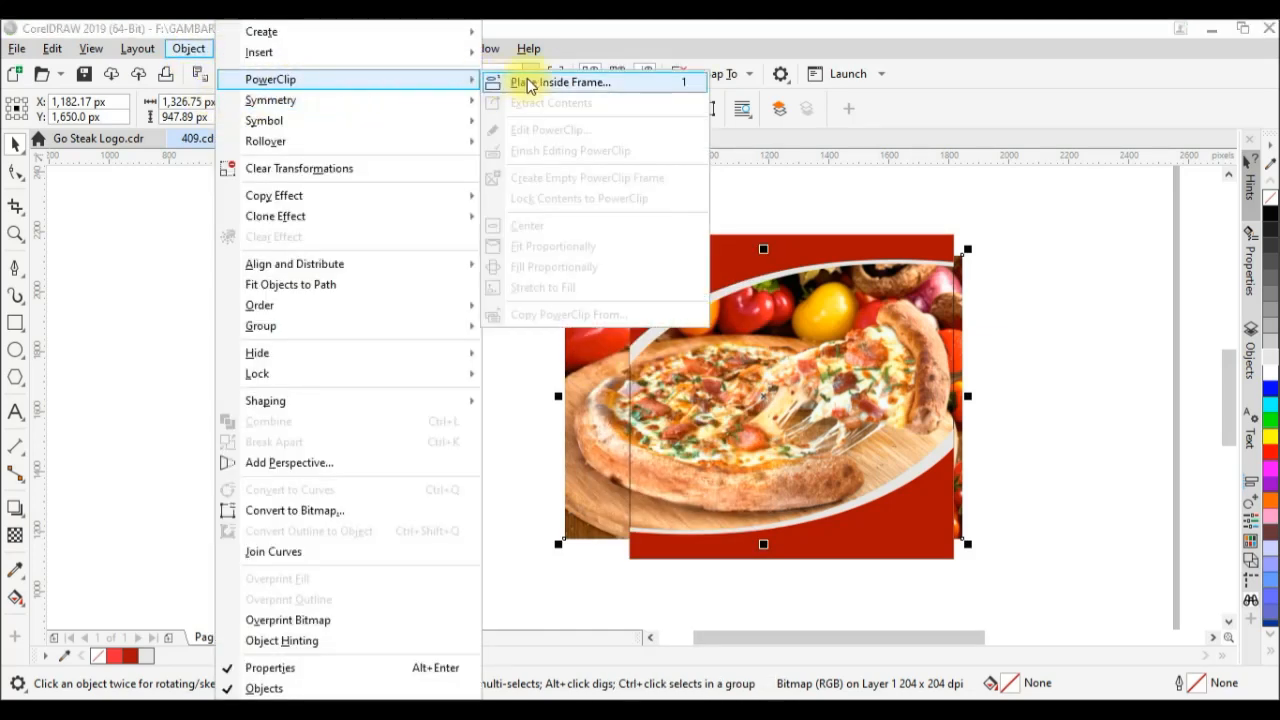
{"action": "left_click", "coordinate": [549, 84]}
{"action": "left_click", "coordinate": [676, 404]}
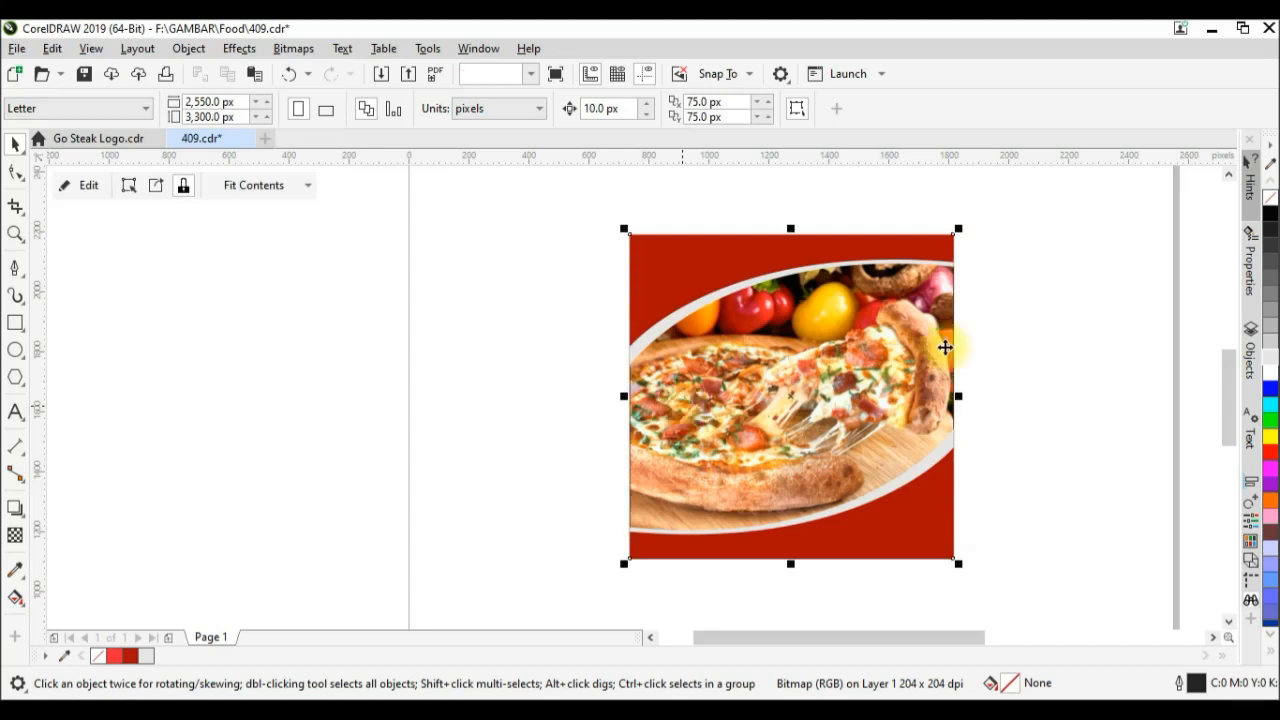
{"action": "left_click", "coordinate": [1086, 287]}
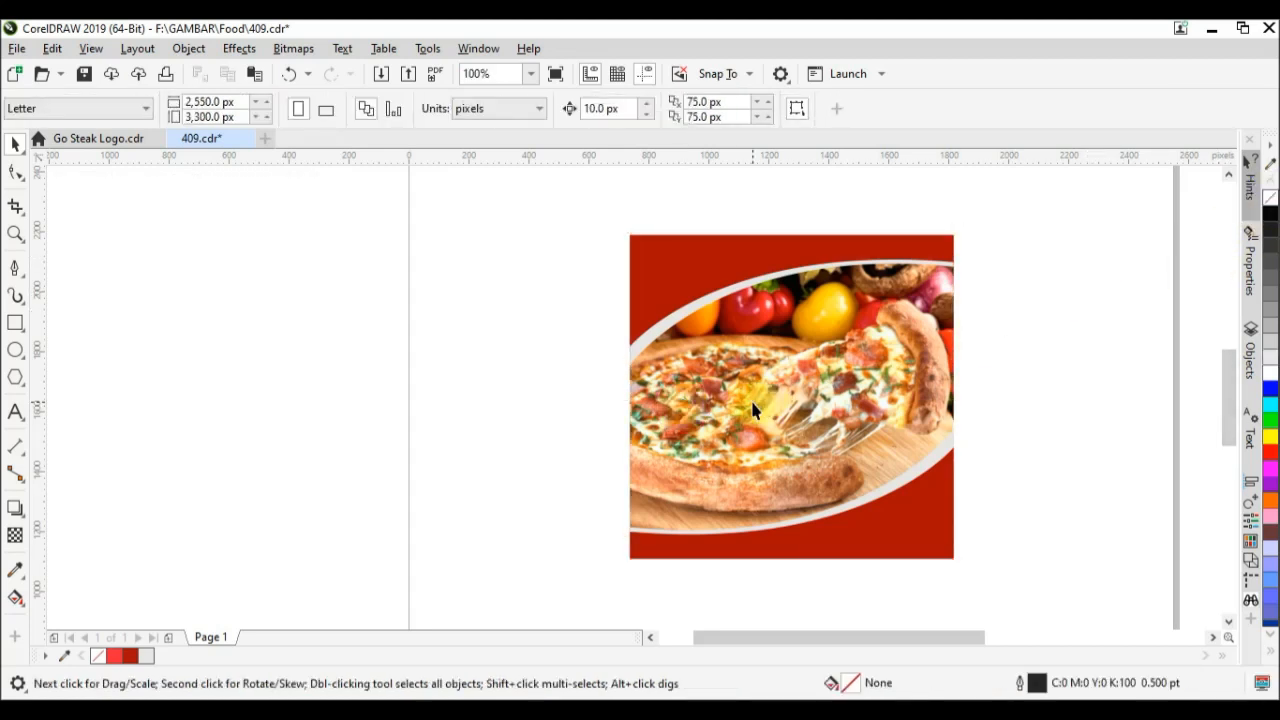
- Sample the golden yellow from the photo's yellow pepper and apply it to both light gray curved strips
{"action": "scroll", "coordinate": [737, 340], "scroll_direction": "up", "scroll_amount": 1}
{"action": "scroll", "coordinate": [464, 315], "scroll_direction": "down", "scroll_amount": 1}
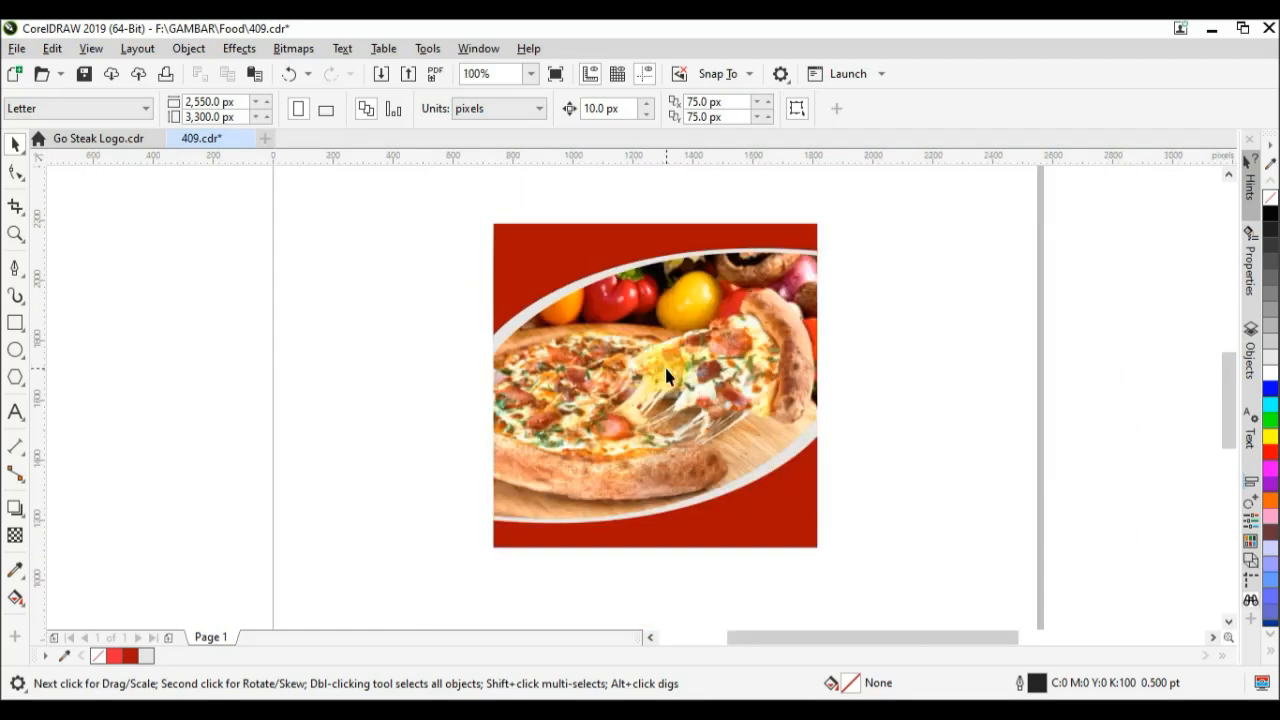
{"action": "scroll", "coordinate": [667, 376], "scroll_direction": "up", "scroll_amount": 1}
{"action": "left_click", "coordinate": [21, 572]}
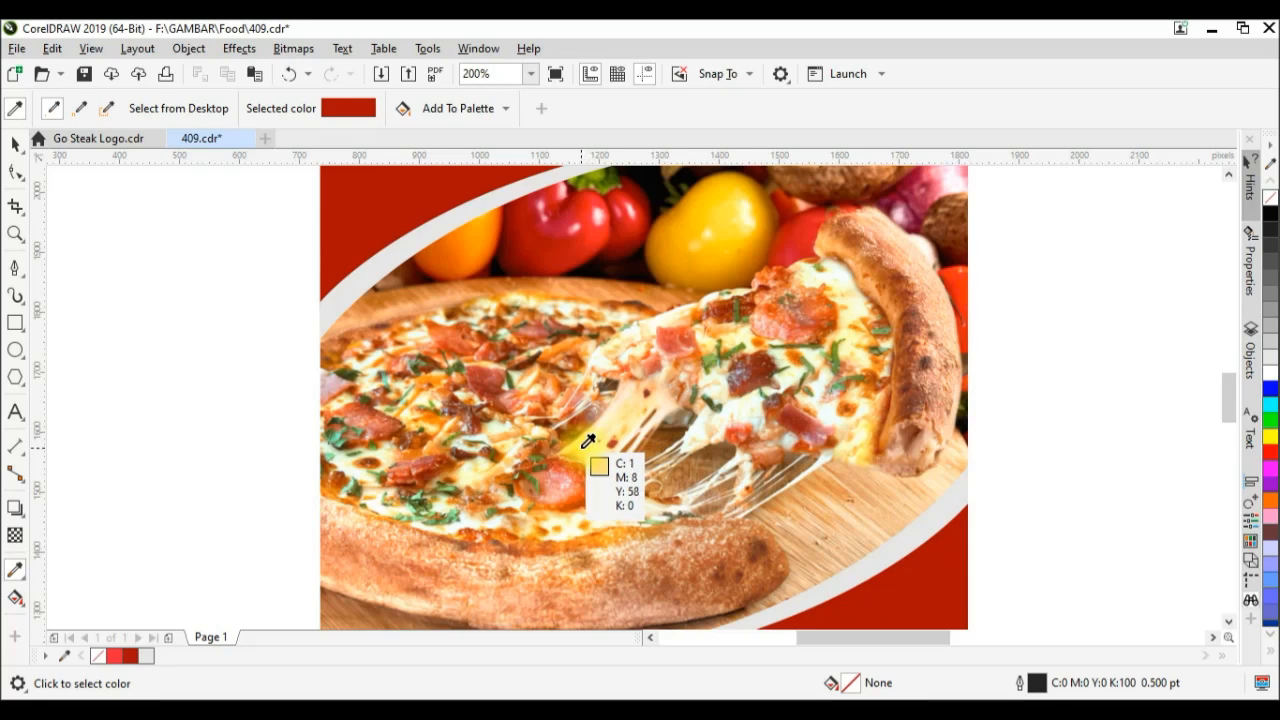
{"action": "left_click", "coordinate": [697, 226]}
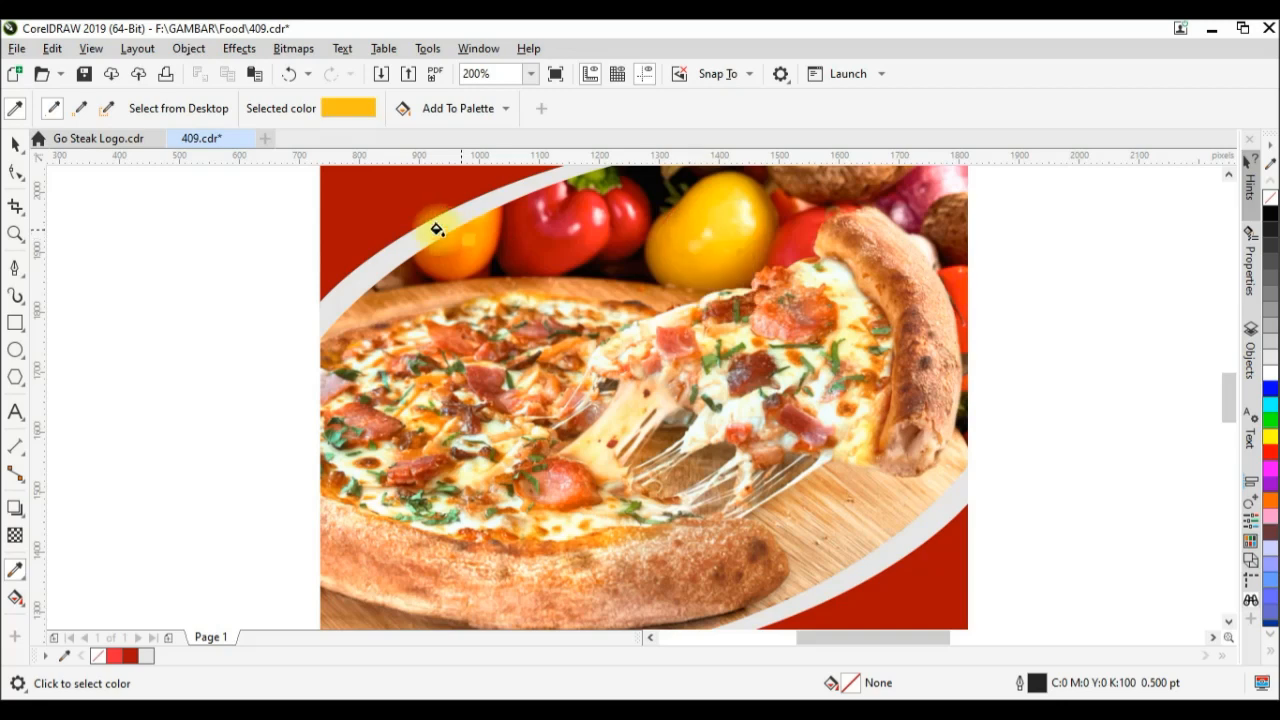
{"action": "scroll", "coordinate": [740, 400], "scroll_direction": "down", "scroll_amount": 5}
{"action": "scroll", "coordinate": [735, 403], "scroll_direction": "up", "scroll_amount": 5}
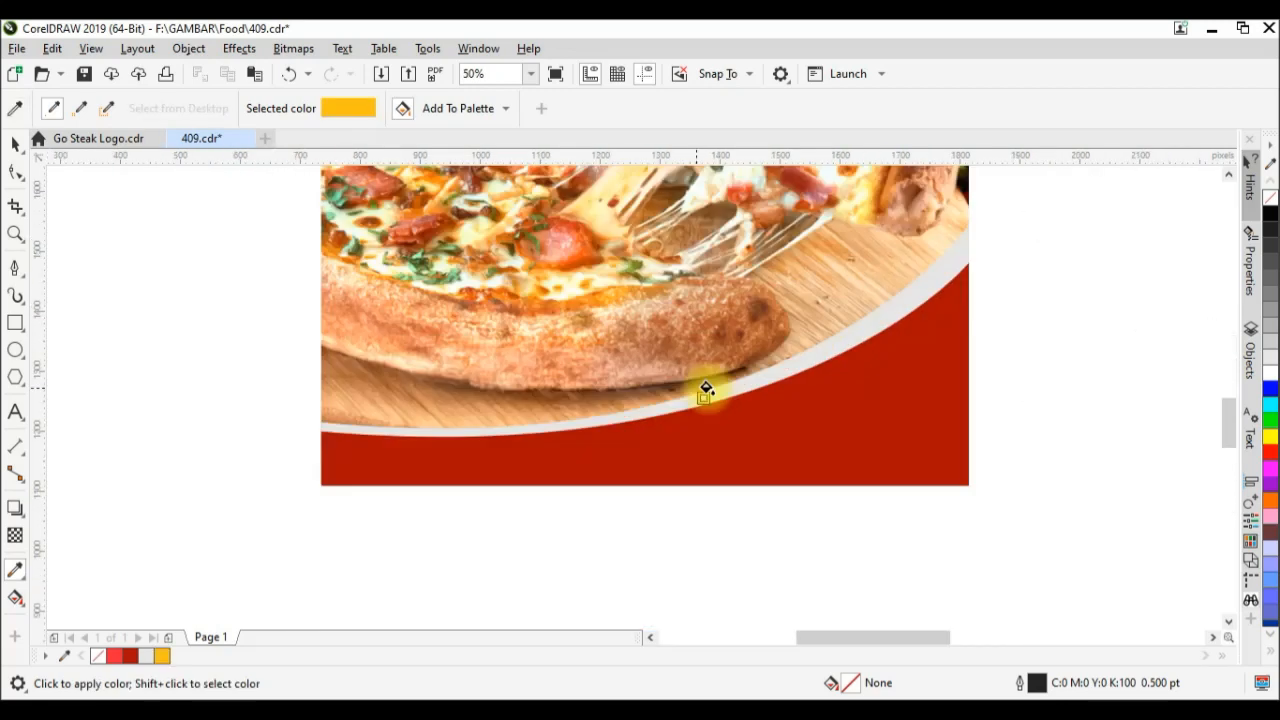
{"action": "left_click", "coordinate": [844, 333]}
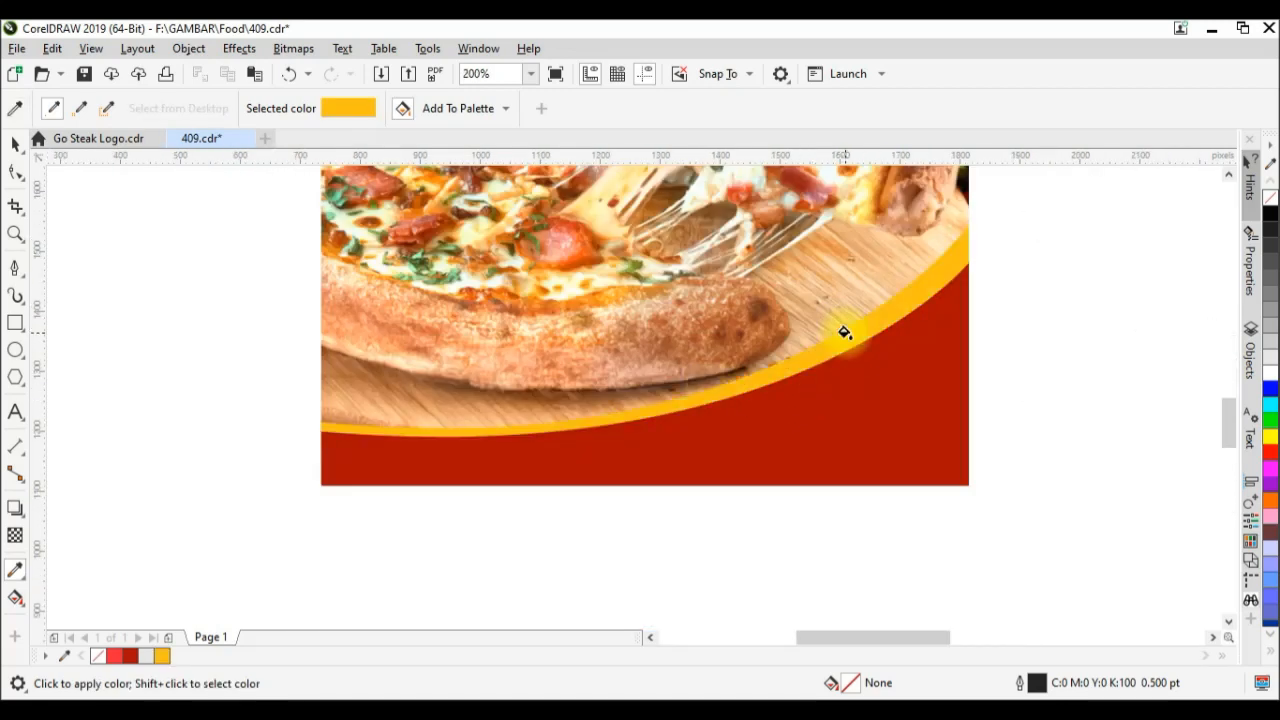
{"action": "scroll", "coordinate": [600, 497], "scroll_direction": "down", "scroll_amount": 4}
{"action": "key", "text": "space"}
{"action": "scroll", "coordinate": [610, 339], "scroll_direction": "up", "scroll_amount": 2}
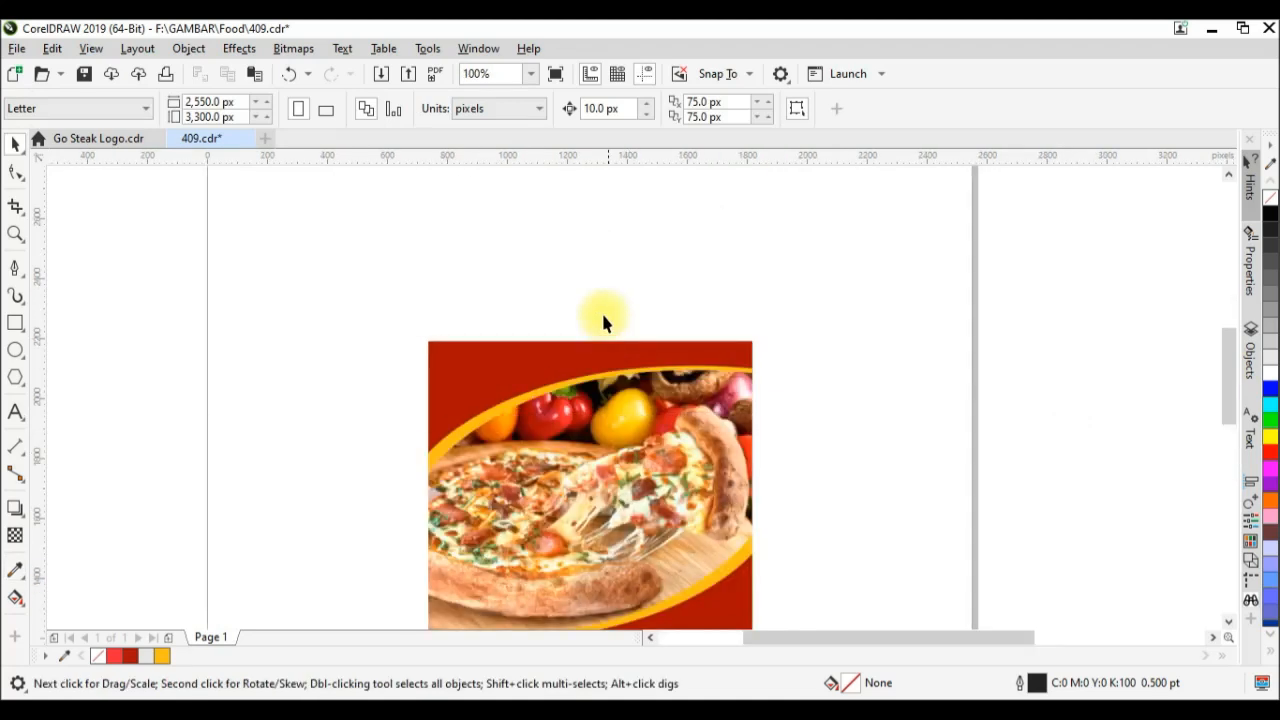
- Delete the unused food icons lying outside the page
{"action": "scroll", "coordinate": [530, 265], "scroll_direction": "down", "scroll_amount": 2}
{"action": "left_click_drag", "start_coordinate": [987, 352], "coordinate": [1100, 506]}
{"action": "key", "text": "Delete"}
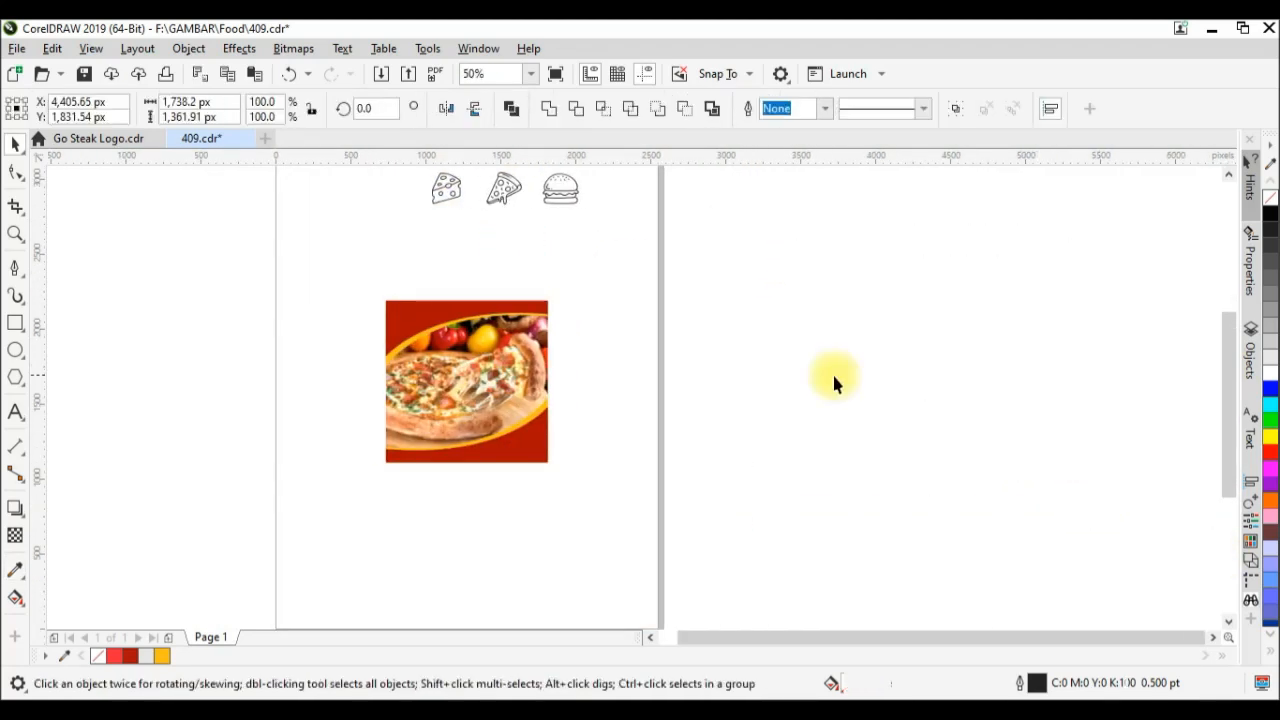
- Select the cheese, pizza and burger icons above the square and shrink them together to about 288 × 64 px
{"action": "scroll", "coordinate": [804, 373], "scroll_direction": "down", "scroll_amount": 1}
{"action": "left_click_drag", "start_coordinate": [740, 262], "coordinate": [543, 296]}
{"action": "scroll", "coordinate": [590, 284], "scroll_direction": "up", "scroll_amount": 1}
{"action": "left_click_drag", "start_coordinate": [726, 278], "coordinate": [677, 300]}
{"action": "scroll", "coordinate": [714, 329], "scroll_direction": "up", "scroll_amount": 1}
{"action": "left_click_drag", "start_coordinate": [823, 263], "coordinate": [612, 258]}
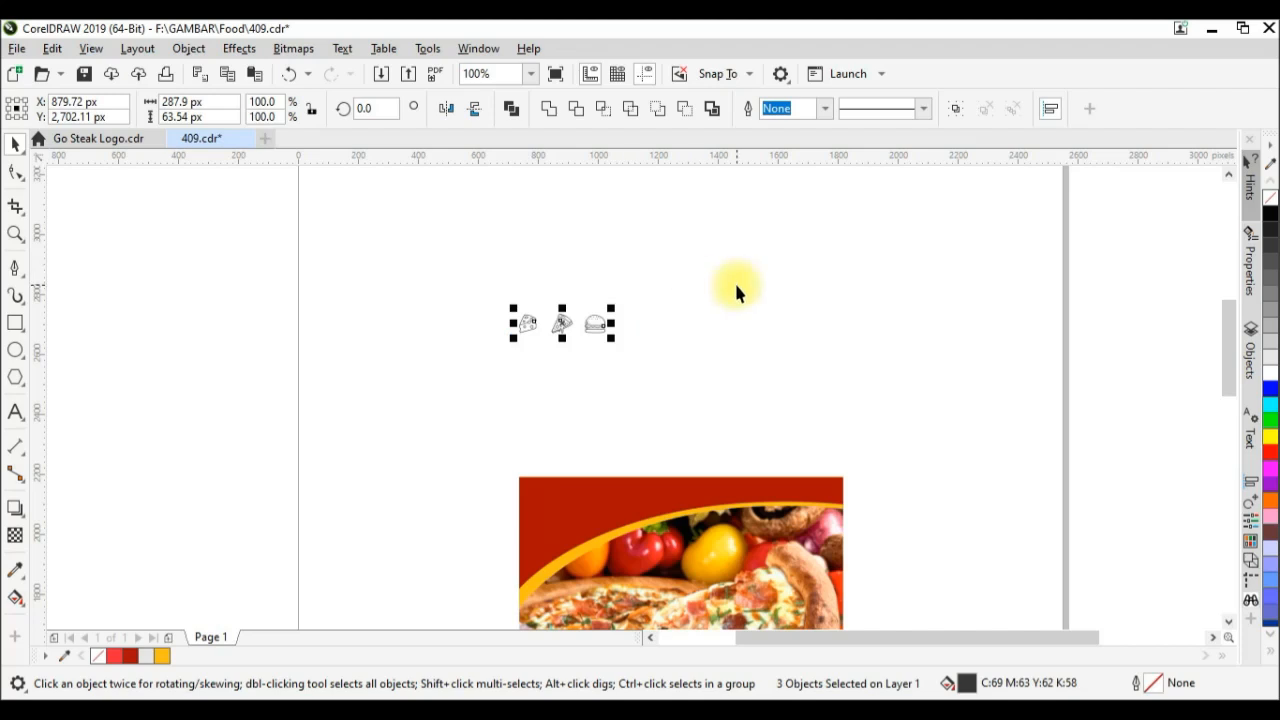
- Duplicate the cheese, pizza and burger icons sideways to form a nine-icon row about 979 px wide, and select the whole row
{"action": "scroll", "coordinate": [564, 324], "scroll_direction": "up", "scroll_amount": 1}
{"action": "left_click_drag", "start_coordinate": [564, 324], "coordinate": [771, 330]}
{"action": "right_click", "coordinate": [771, 330]}
{"action": "scroll", "coordinate": [593, 329], "scroll_direction": "down", "scroll_amount": 1}
{"action": "key", "text": "ctrl+r"}
{"action": "left_click_drag", "start_coordinate": [920, 263], "coordinate": [528, 366]}
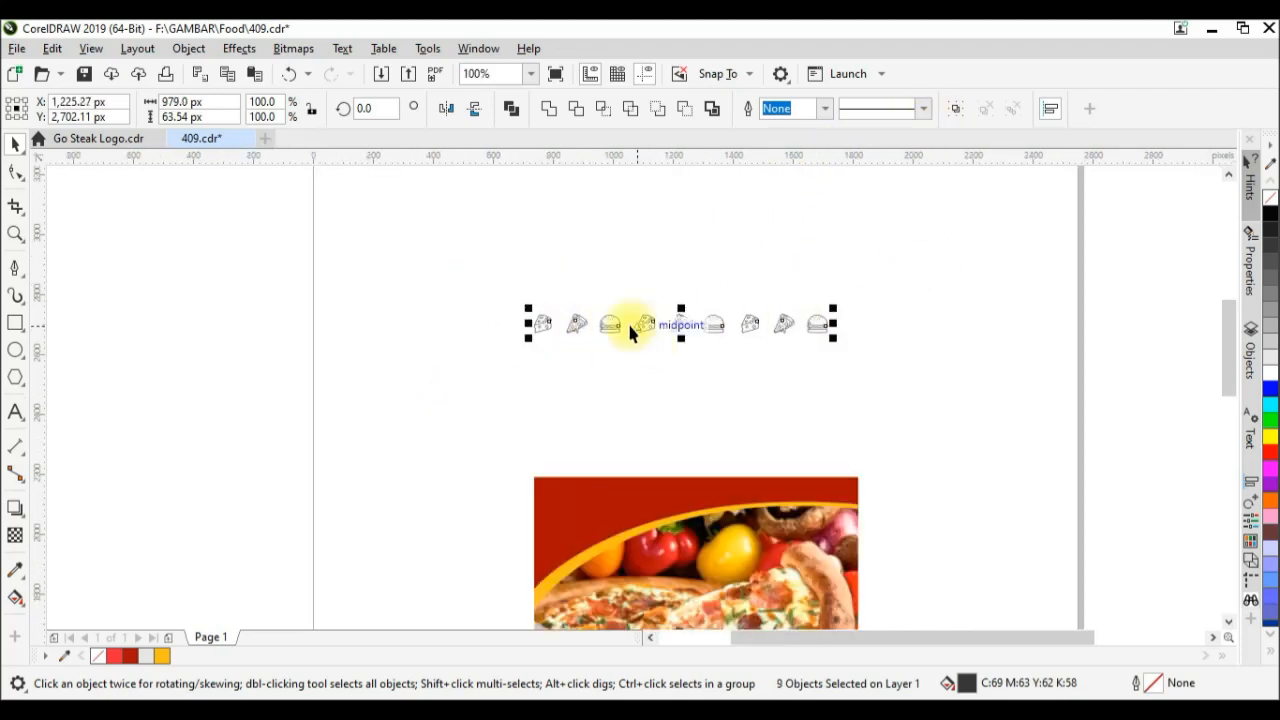
- Copy the icon row directly below the first one and mirror the copy horizontally
{"action": "left_click_drag", "start_coordinate": [644, 321], "coordinate": [644, 357]}
{"action": "right_click", "coordinate": [644, 357]}
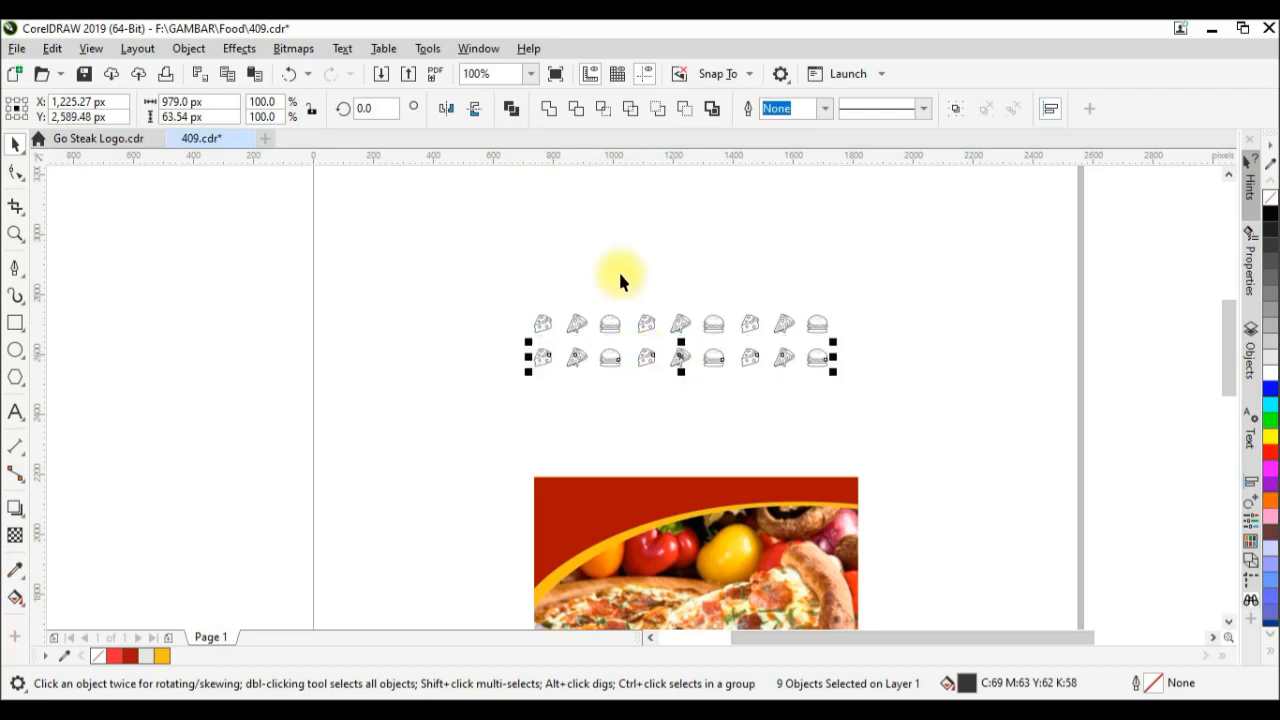
{"action": "left_click", "coordinate": [453, 110]}
{"action": "scroll", "coordinate": [652, 352], "scroll_direction": "up", "scroll_amount": 2}
{"action": "scroll", "coordinate": [652, 373], "scroll_direction": "down", "scroll_amount": 2}
- Duplicate both icon rows below the originals to make four rows, and group all 36 icons
{"action": "left_click_drag", "start_coordinate": [888, 255], "coordinate": [448, 424]}
{"action": "left_click_drag", "start_coordinate": [726, 329], "coordinate": [724, 395]}
{"action": "left_click_drag", "start_coordinate": [928, 265], "coordinate": [592, 471]}
{"action": "key", "text": "ctrl+g"}
- Move the icon group over the upper part of the square and fill it with white
{"action": "left_click_drag", "start_coordinate": [724, 358], "coordinate": [722, 562]}
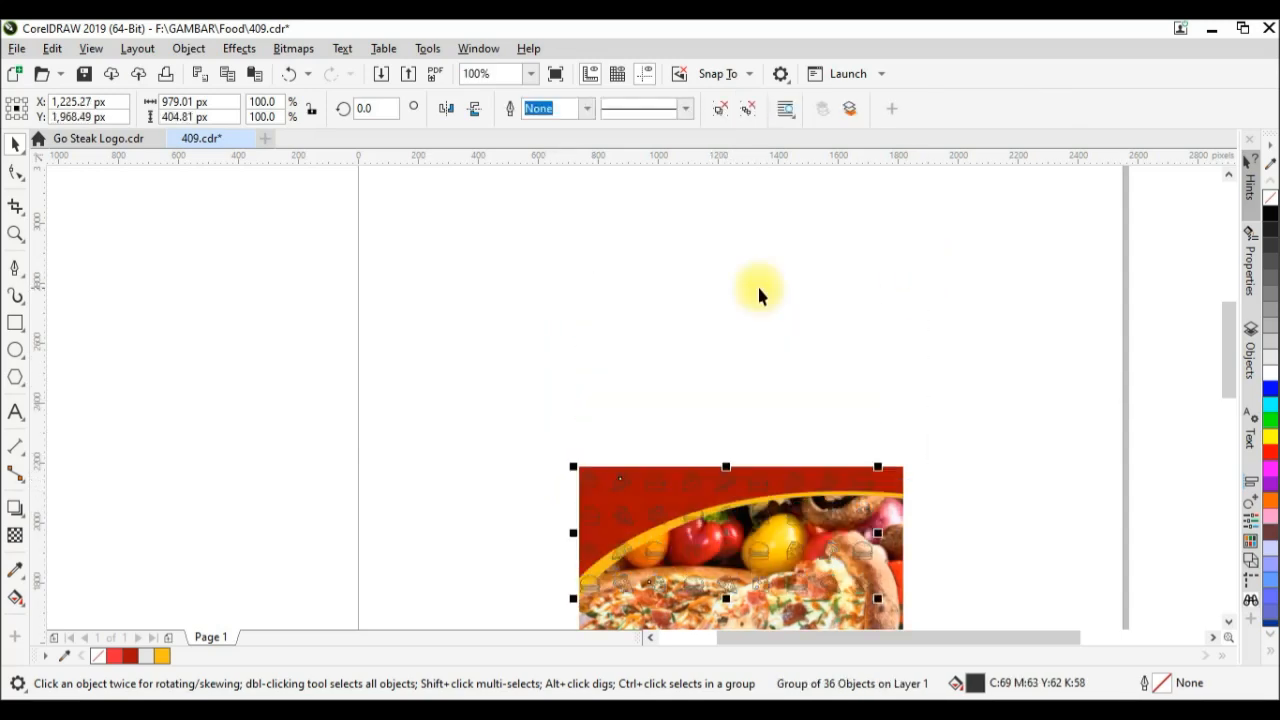
{"action": "scroll", "coordinate": [583, 301], "scroll_direction": "up", "scroll_amount": 2}
{"action": "left_click_drag", "start_coordinate": [583, 301], "coordinate": [599, 301]}
{"action": "scroll", "coordinate": [549, 296], "scroll_direction": "down", "scroll_amount": 2}
{"action": "scroll", "coordinate": [646, 286], "scroll_direction": "up", "scroll_amount": 2}
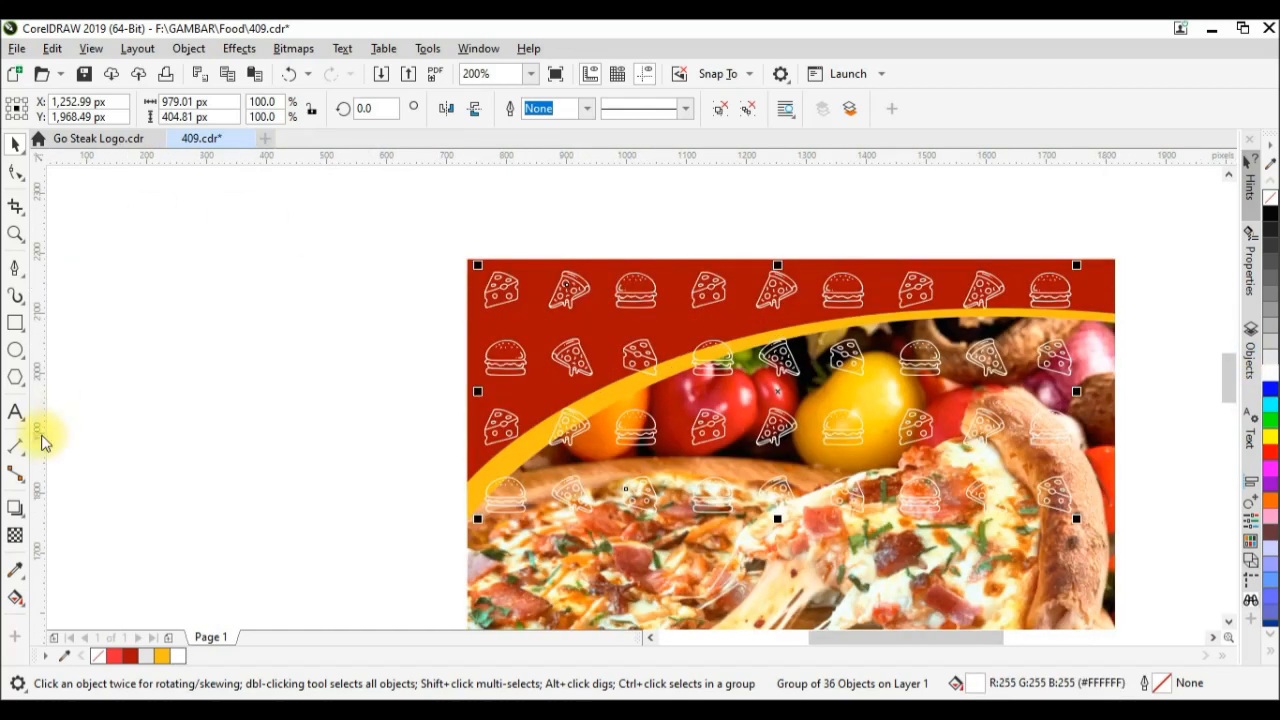
- Apply a uniform transparency of 60 to the white icon group
{"action": "left_click", "coordinate": [16, 540]}
{"action": "left_click", "coordinate": [44, 108]}
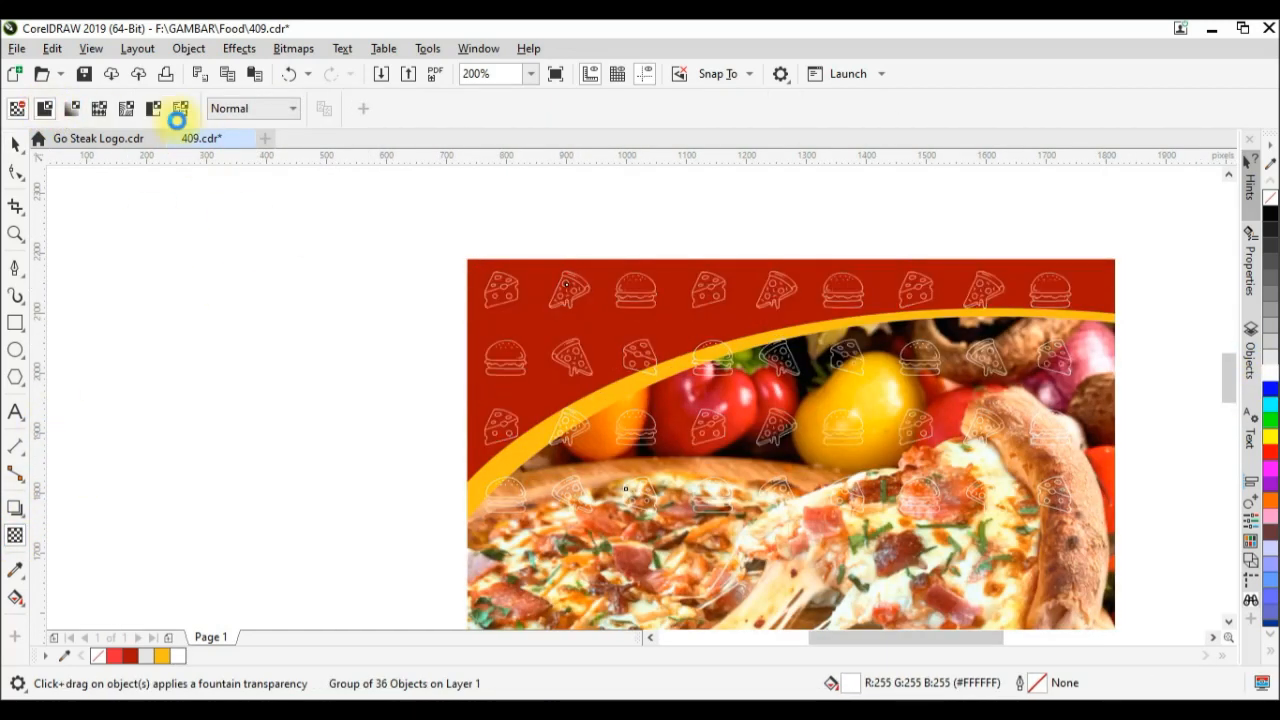
{"action": "left_click", "coordinate": [455, 108]}
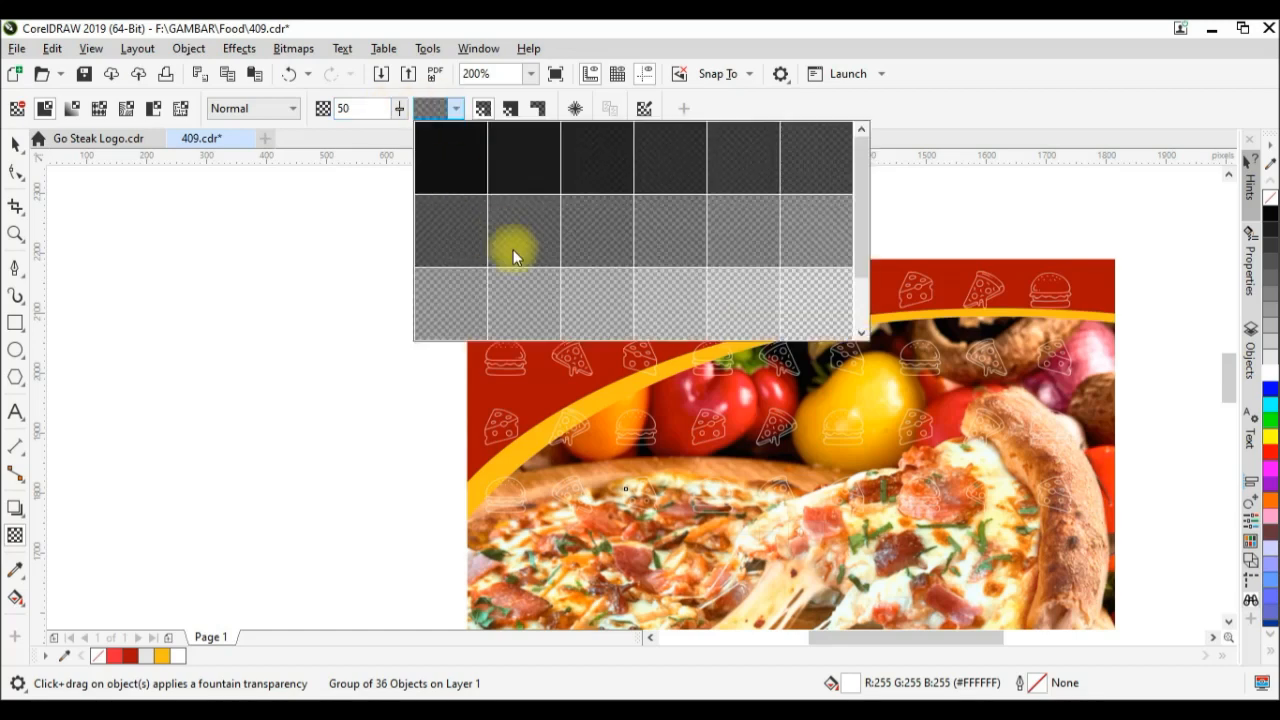
{"action": "left_click", "coordinate": [727, 265]}
{"action": "left_click", "coordinate": [432, 115]}
{"action": "left_click", "coordinate": [657, 314]}
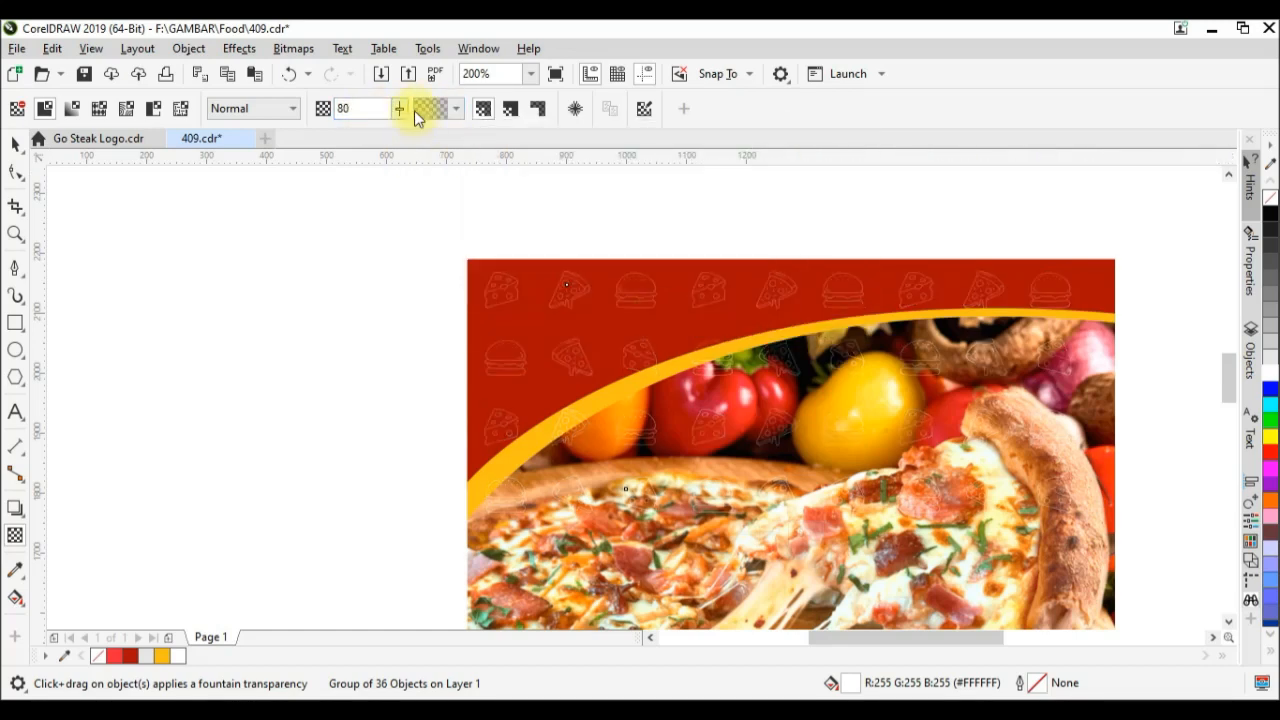
{"action": "left_click", "coordinate": [422, 112]}
{"action": "left_click", "coordinate": [443, 329]}
{"action": "left_click", "coordinate": [437, 115]}
{"action": "left_click", "coordinate": [668, 231]}
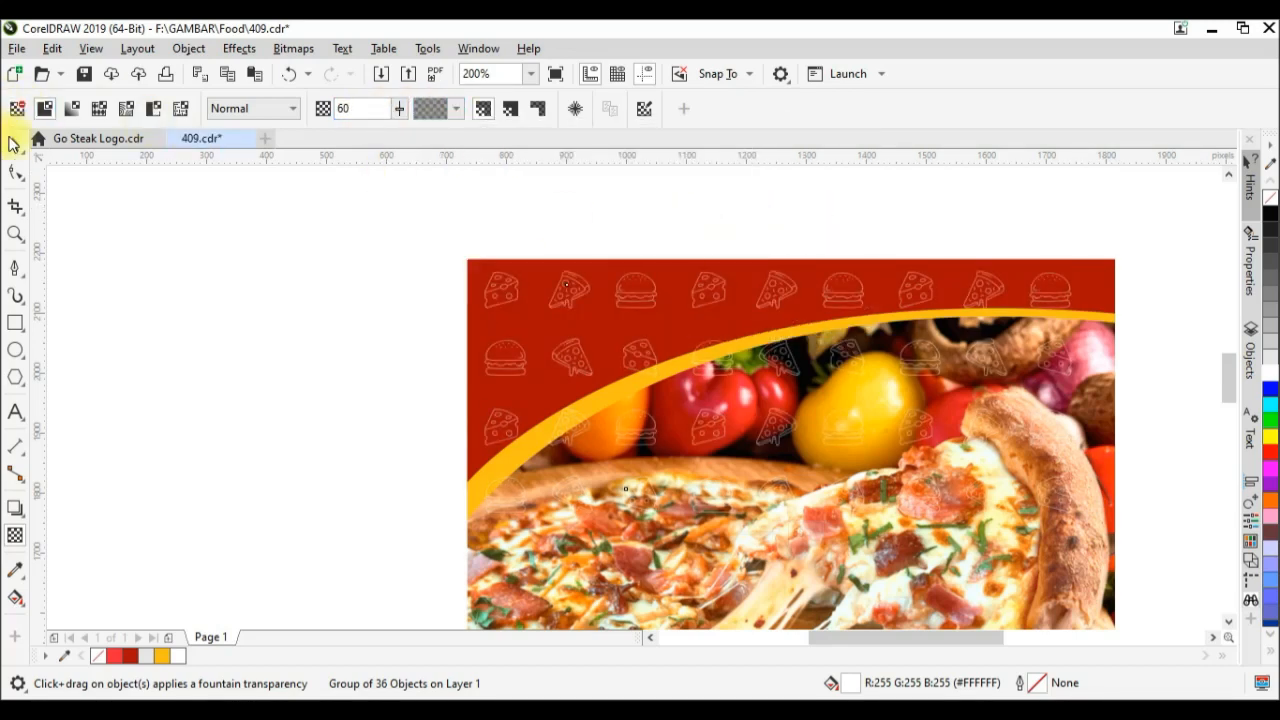
{"action": "left_click", "coordinate": [12, 142]}
{"action": "left_click", "coordinate": [202, 257]}
- Ungroup the upper red band from its yellow edge
{"action": "scroll", "coordinate": [545, 259], "scroll_direction": "down", "scroll_amount": 1}
{"action": "left_click", "coordinate": [695, 277]}
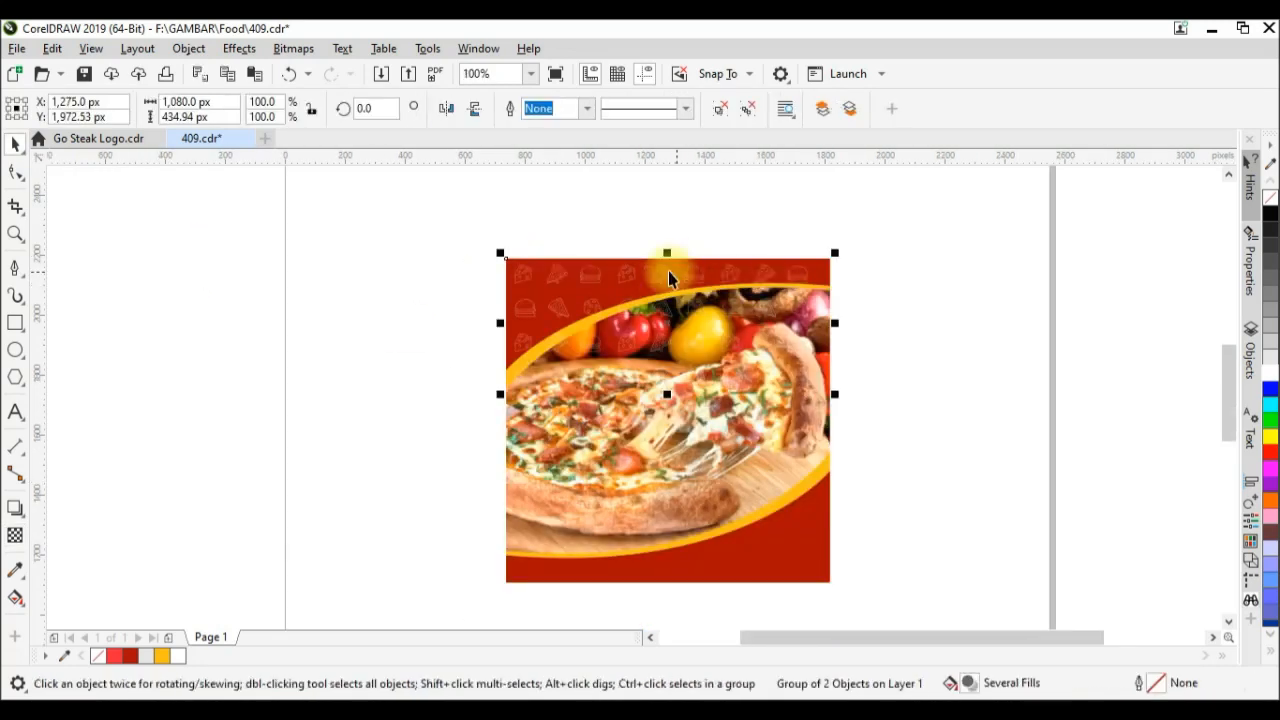
{"action": "scroll", "coordinate": [721, 286], "scroll_direction": "up", "scroll_amount": 1}
{"action": "left_click", "coordinate": [722, 109]}
{"action": "left_click", "coordinate": [1097, 236]}
{"action": "left_click", "coordinate": [926, 349]}
{"action": "left_click_drag", "start_coordinate": [670, 358], "coordinate": [571, 345]}
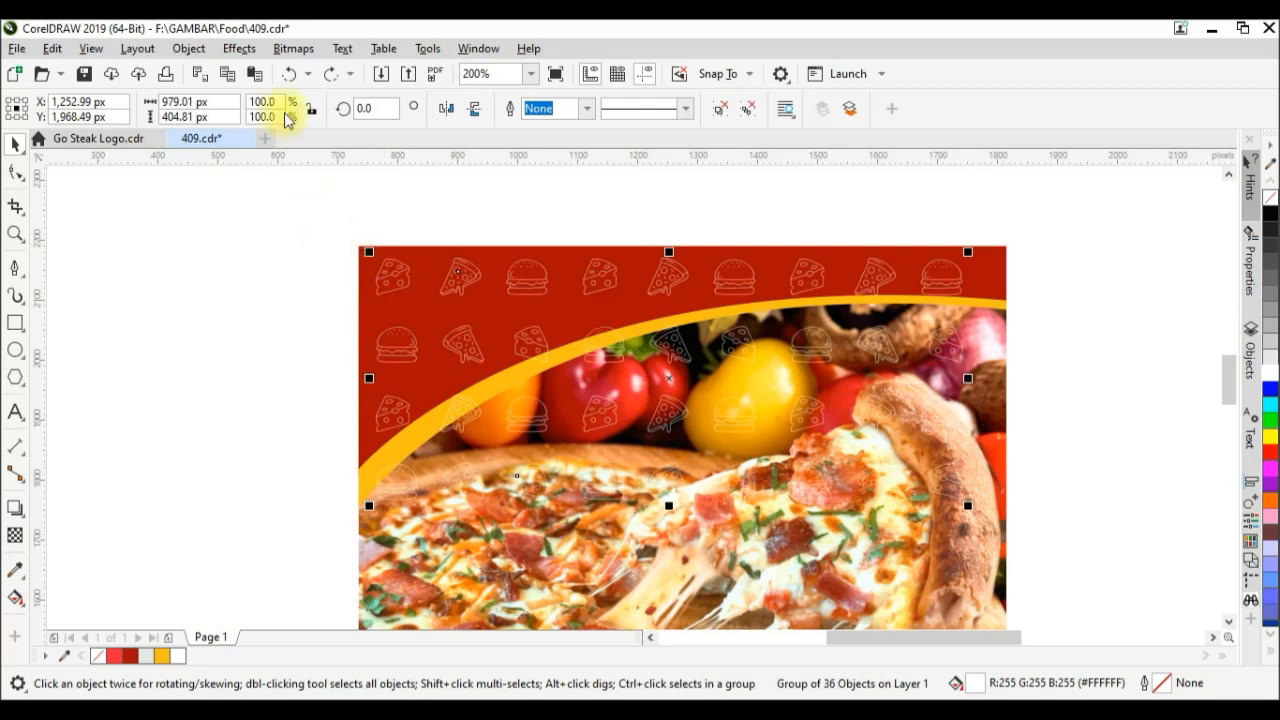
- Place a copy of the icon group over the lower part of the square
{"action": "left_click", "coordinate": [188, 48]}
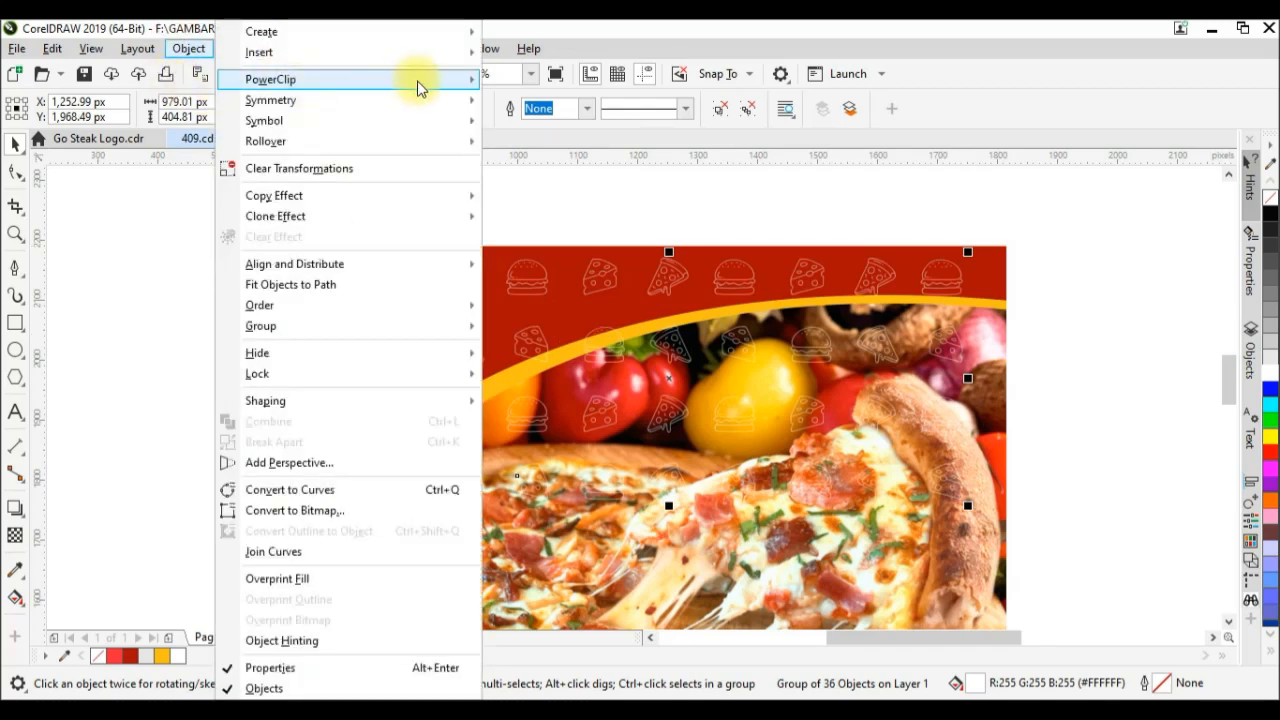
{"action": "left_click", "coordinate": [56, 229]}
{"action": "scroll", "coordinate": [672, 203], "scroll_direction": "down", "scroll_amount": 2}
{"action": "left_click_drag", "start_coordinate": [668, 251], "coordinate": [700, 428]}
{"action": "scroll", "coordinate": [534, 245], "scroll_direction": "up", "scroll_amount": 2}
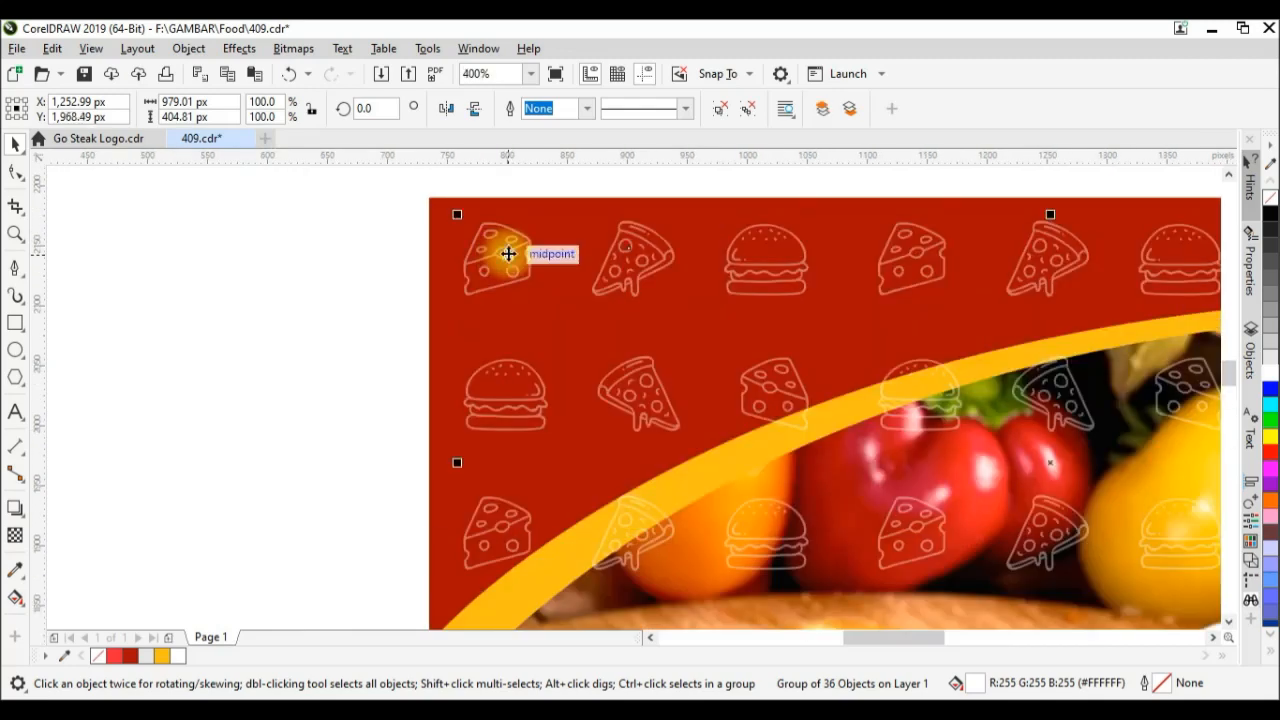
- PowerClip the upper icon group inside the upper red band
{"action": "left_click", "coordinate": [188, 48]}
{"action": "mouse_move", "coordinate": [371, 80]}
{"action": "left_click", "coordinate": [548, 89]}
{"action": "left_click", "coordinate": [434, 242]}
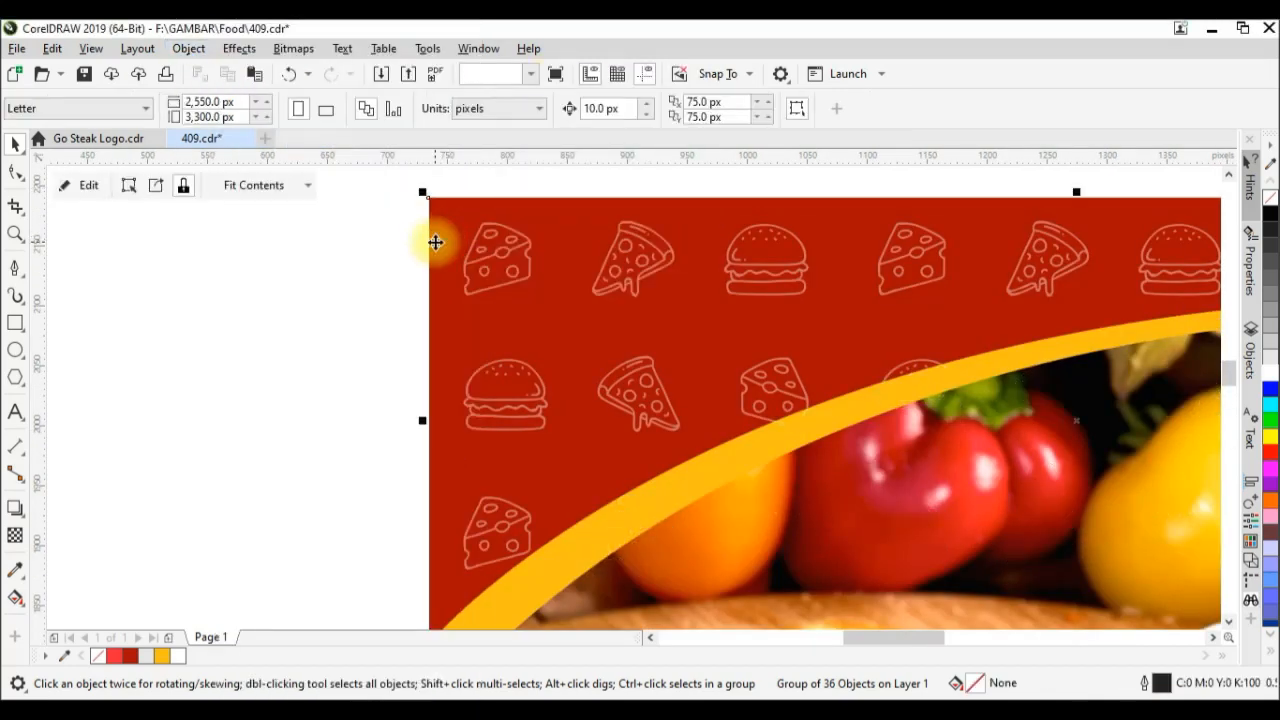
- Move the lower icon group closer to the square's lower right corner, centred at about X 1,281 px, Y 1,349 px
{"action": "scroll", "coordinate": [560, 234], "scroll_direction": "down", "scroll_amount": 2}
{"action": "scroll", "coordinate": [812, 548], "scroll_direction": "up", "scroll_amount": 2}
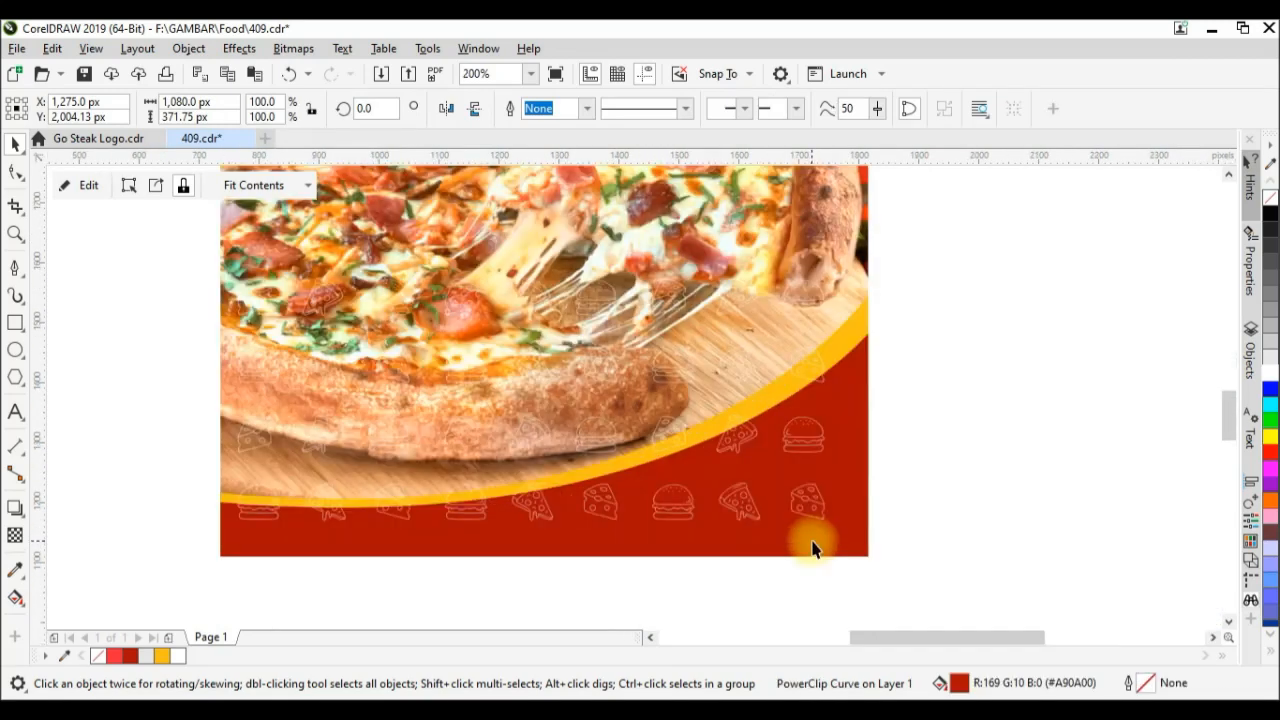
{"action": "scroll", "coordinate": [814, 542], "scroll_direction": "up", "scroll_amount": 1}
{"action": "left_click", "coordinate": [824, 495]}
{"action": "left_click", "coordinate": [828, 476]}
{"action": "left_click_drag", "start_coordinate": [831, 476], "coordinate": [866, 503]}
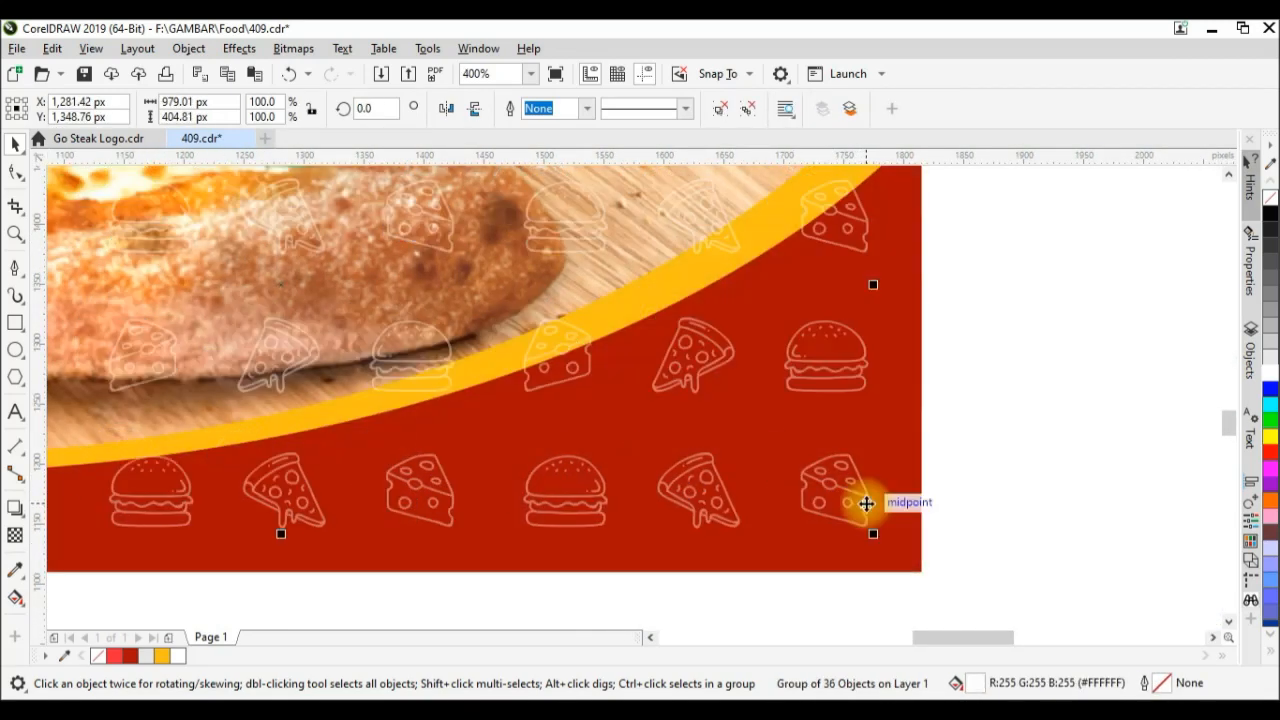
- Try to PowerClip the lower icon group inside the still grouped lower red band
{"action": "left_click", "coordinate": [185, 49]}
{"action": "mouse_move", "coordinate": [436, 82]}
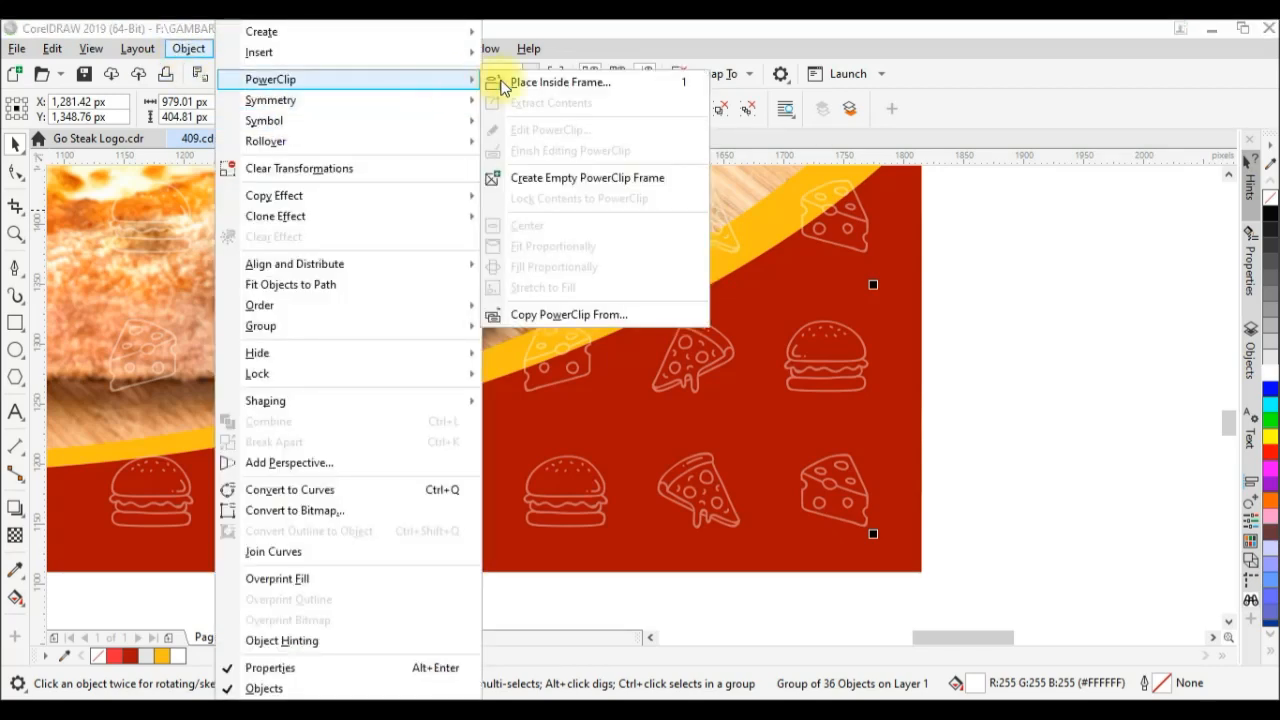
{"action": "left_click", "coordinate": [601, 85]}
{"action": "left_click", "coordinate": [894, 314]}
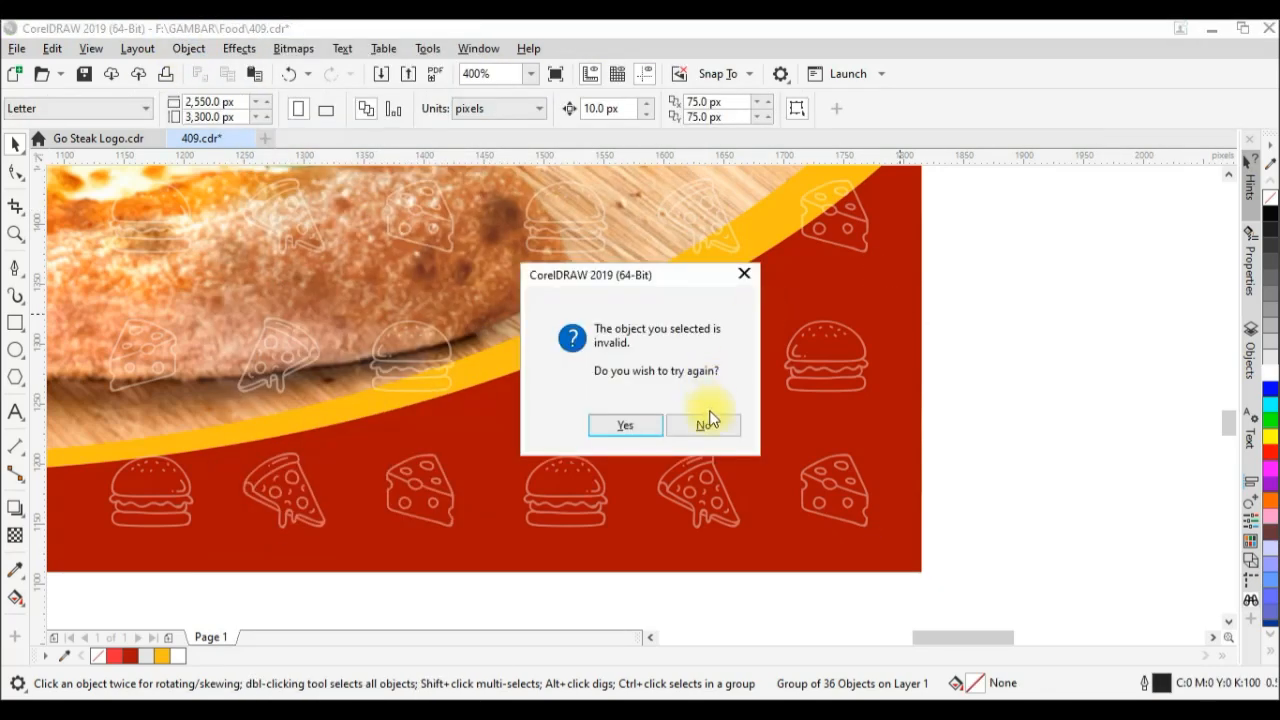
{"action": "left_click", "coordinate": [709, 420]}
- Ungroup the lower red band from its yellow edge
{"action": "scroll", "coordinate": [857, 343], "scroll_direction": "down", "scroll_amount": 2}
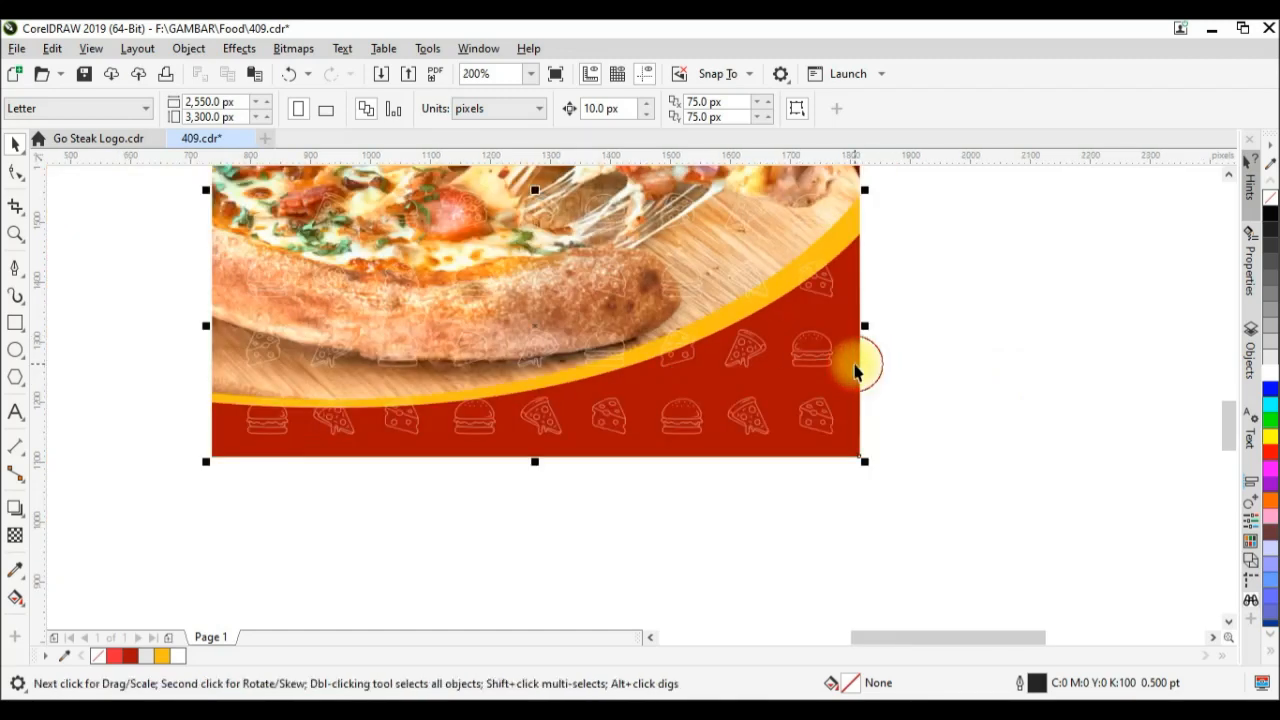
{"action": "left_click", "coordinate": [855, 372]}
{"action": "left_click", "coordinate": [720, 109]}
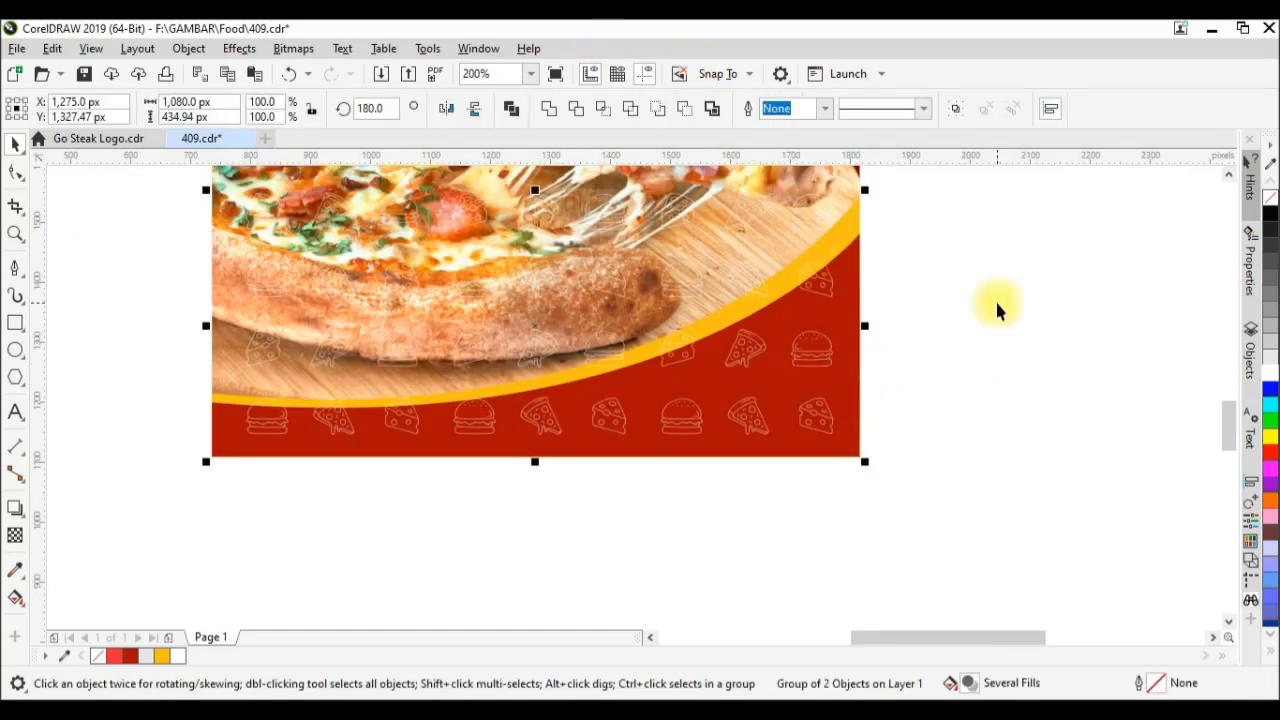
{"action": "left_click", "coordinate": [835, 400]}
- PowerClip the lower icon group inside the lower red band
{"action": "scroll", "coordinate": [835, 408], "scroll_direction": "up", "scroll_amount": 2}
{"action": "left_click", "coordinate": [820, 414]}
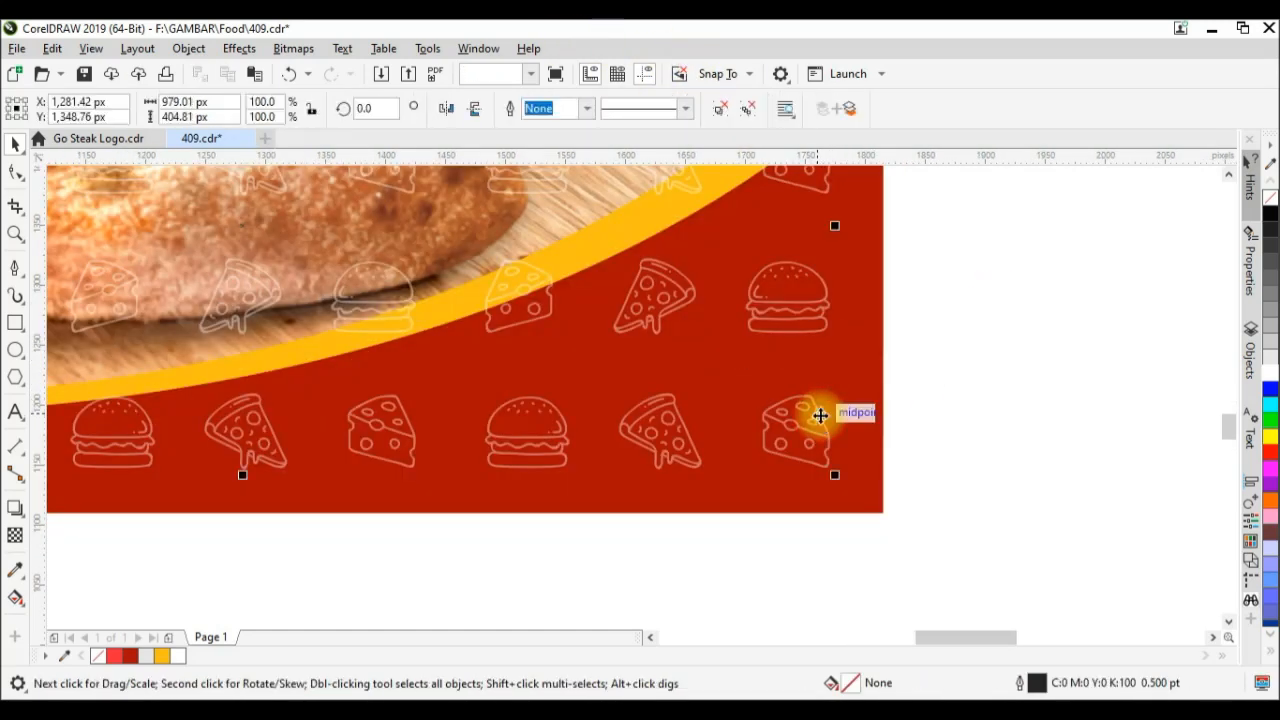
{"action": "left_click", "coordinate": [188, 48]}
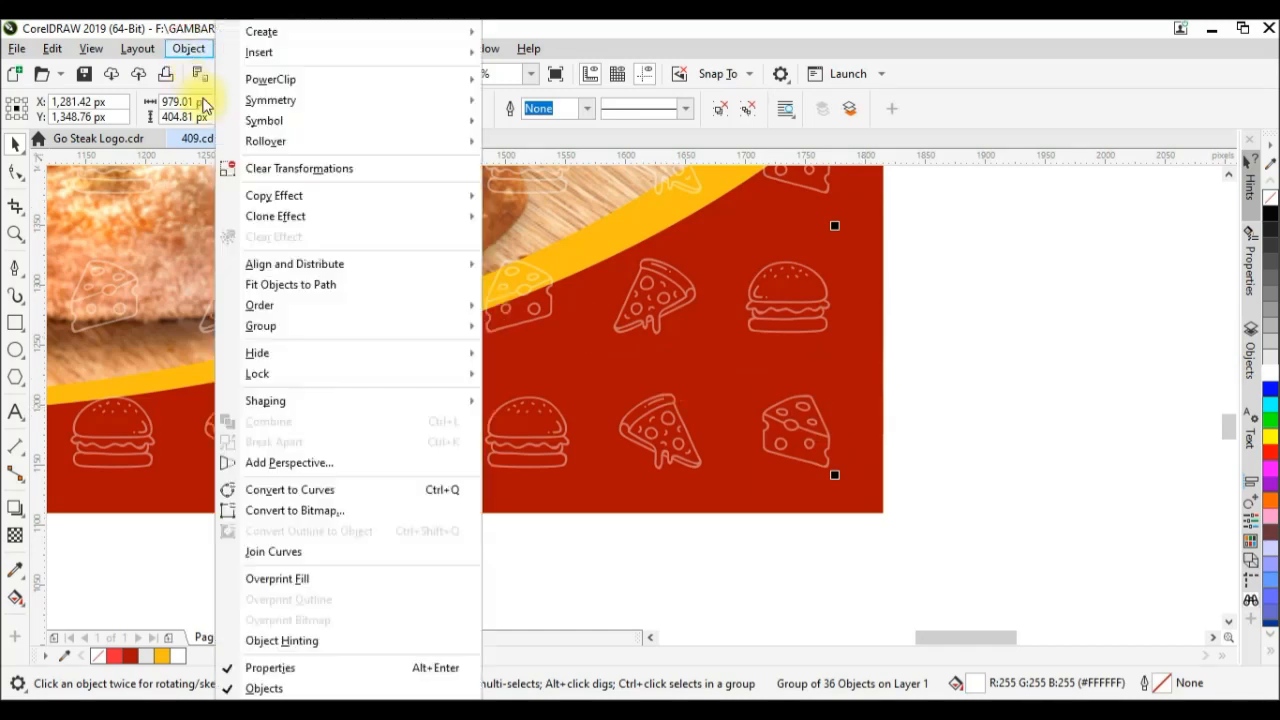
{"action": "mouse_move", "coordinate": [476, 80]}
{"action": "left_click", "coordinate": [524, 88]}
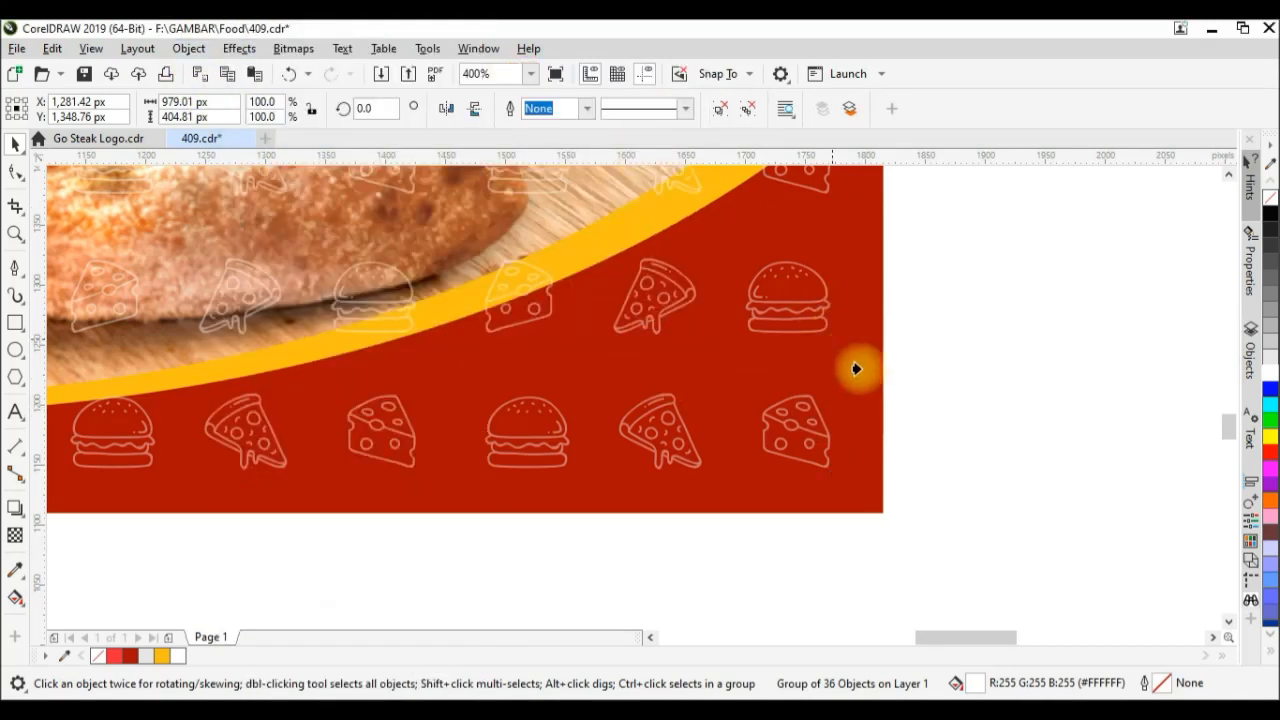
{"action": "left_click", "coordinate": [845, 356]}
{"action": "scroll", "coordinate": [617, 432], "scroll_direction": "down", "scroll_amount": 1}
{"action": "scroll", "coordinate": [617, 432], "scroll_direction": "down", "scroll_amount": 1}
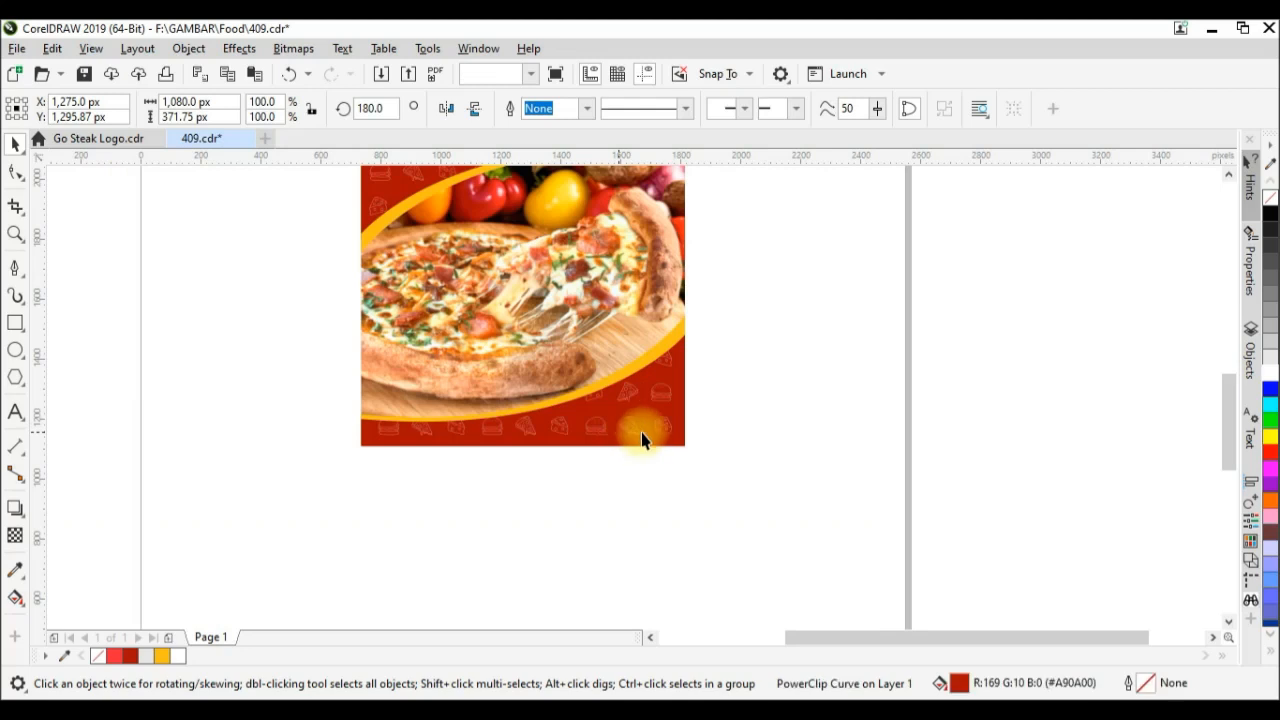
{"action": "left_click", "coordinate": [683, 447]}
- Add the artistic text "Pizza Boy" on the empty page area left of the square
{"action": "key", "text": "z"}
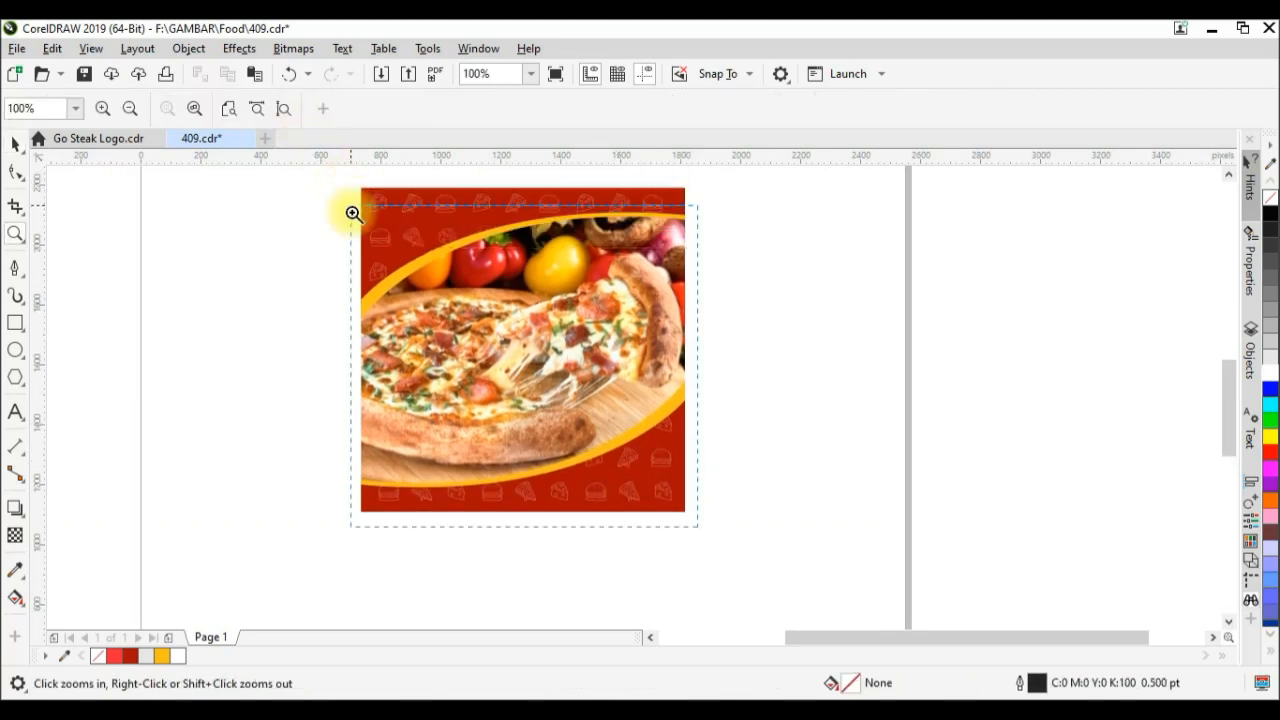
{"action": "key", "text": "F4"}
{"action": "key", "text": "space"}
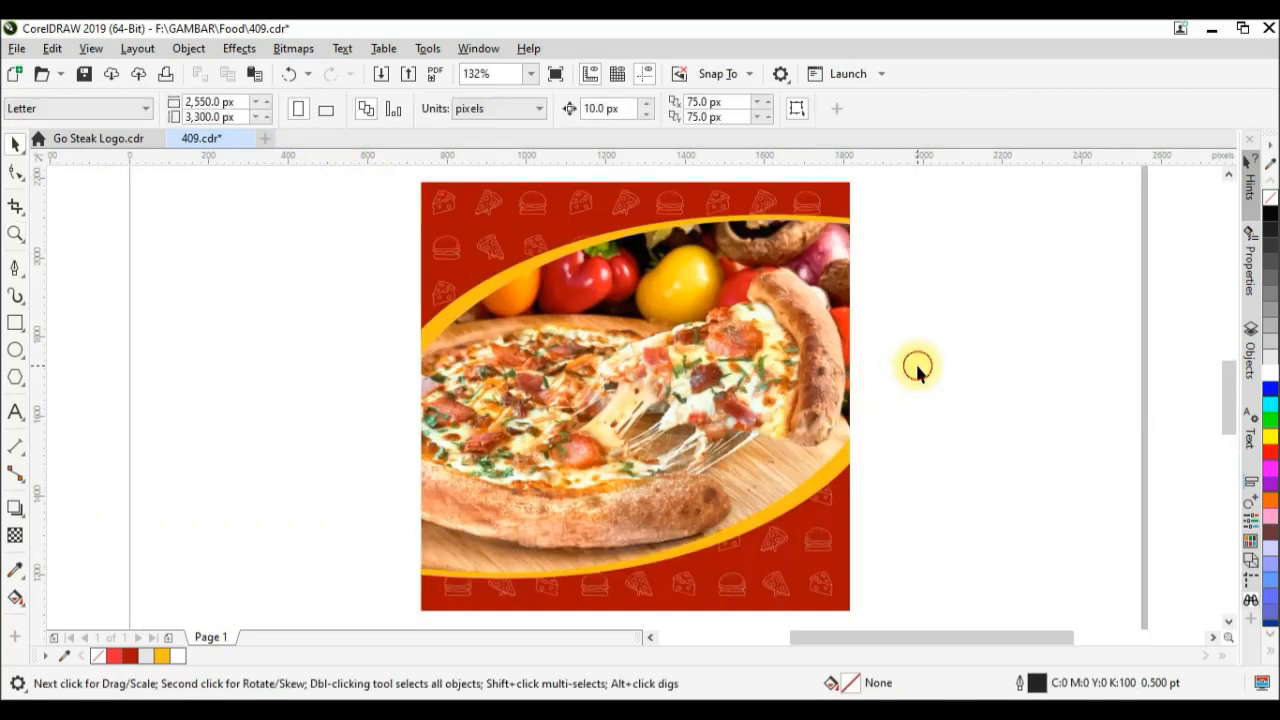
{"action": "key", "text": "F8"}
{"action": "left_click", "coordinate": [173, 302]}
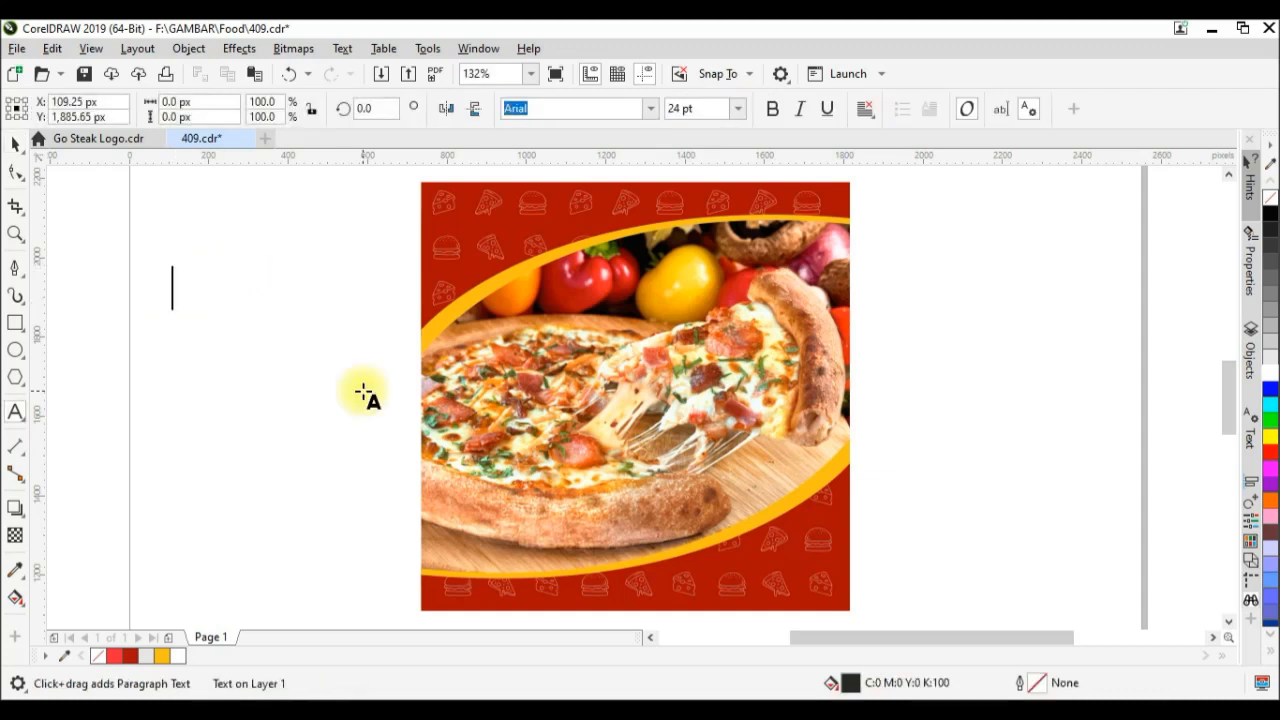
{"action": "key", "text": "ctrl+space"}
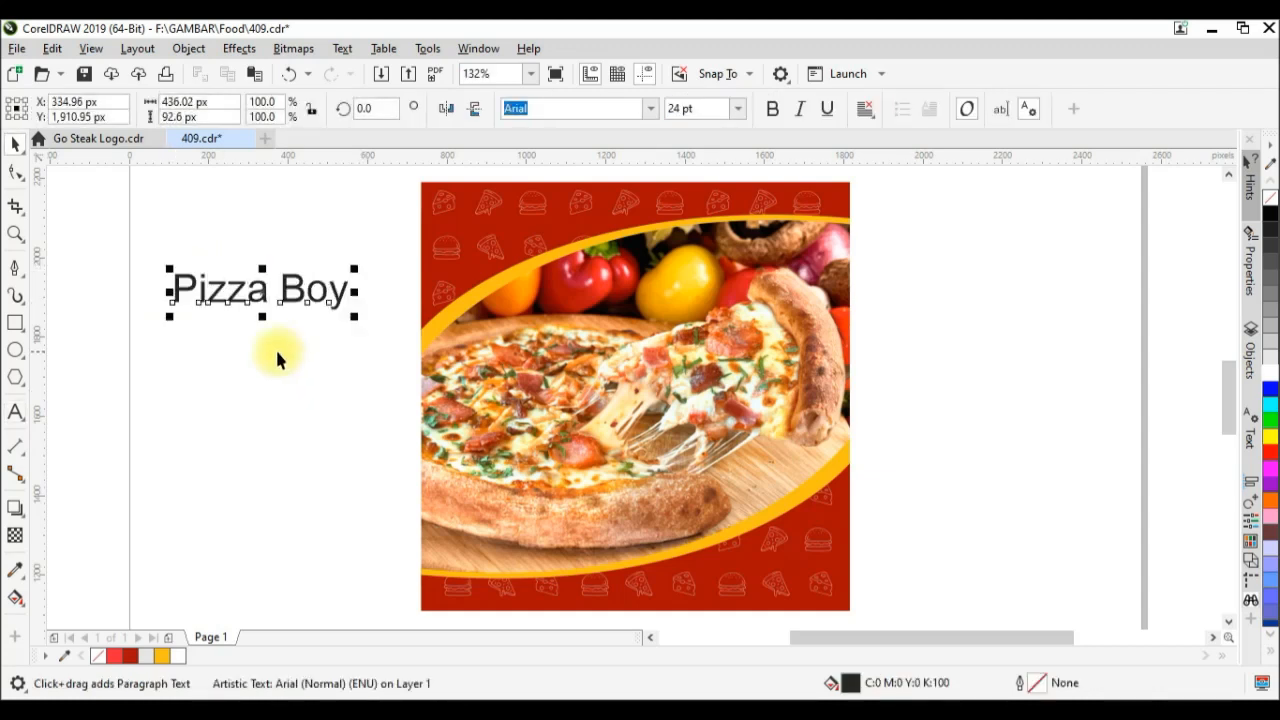
- Set the "Pizza Boy" text in the Humanst521 BT italic font and make it bold
{"action": "left_click", "coordinate": [651, 109]}
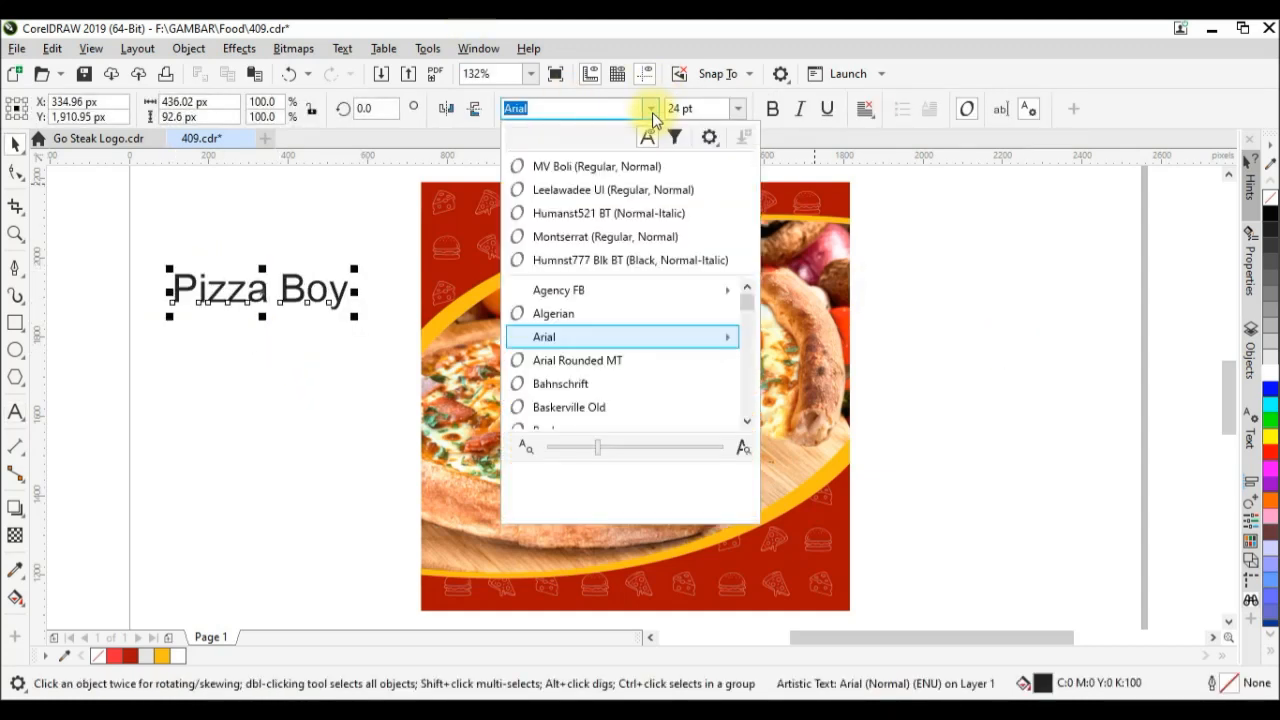
{"action": "left_click", "coordinate": [594, 221]}
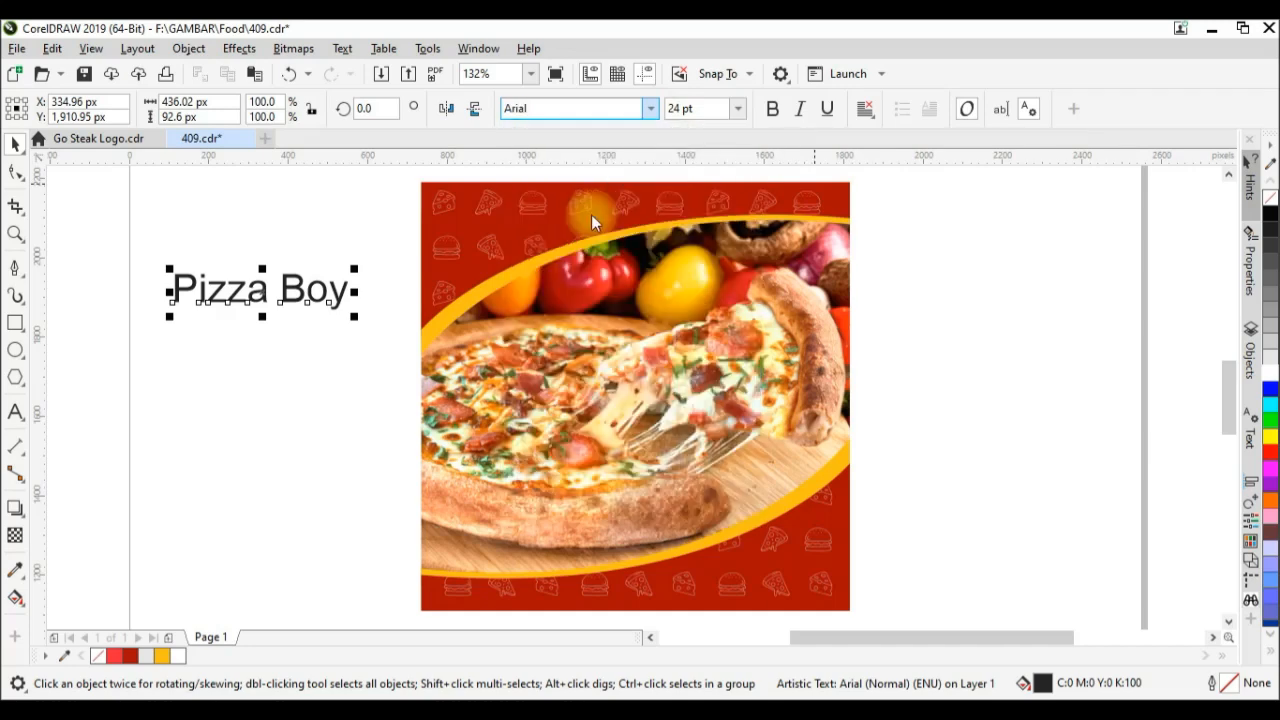
{"action": "left_click", "coordinate": [246, 299]}
{"action": "key", "text": "ctrl+b"}
- Move the "Pizza Boy" text onto the upper left of the red band and fill it with white
{"action": "left_click_drag", "start_coordinate": [246, 299], "coordinate": [529, 223]}
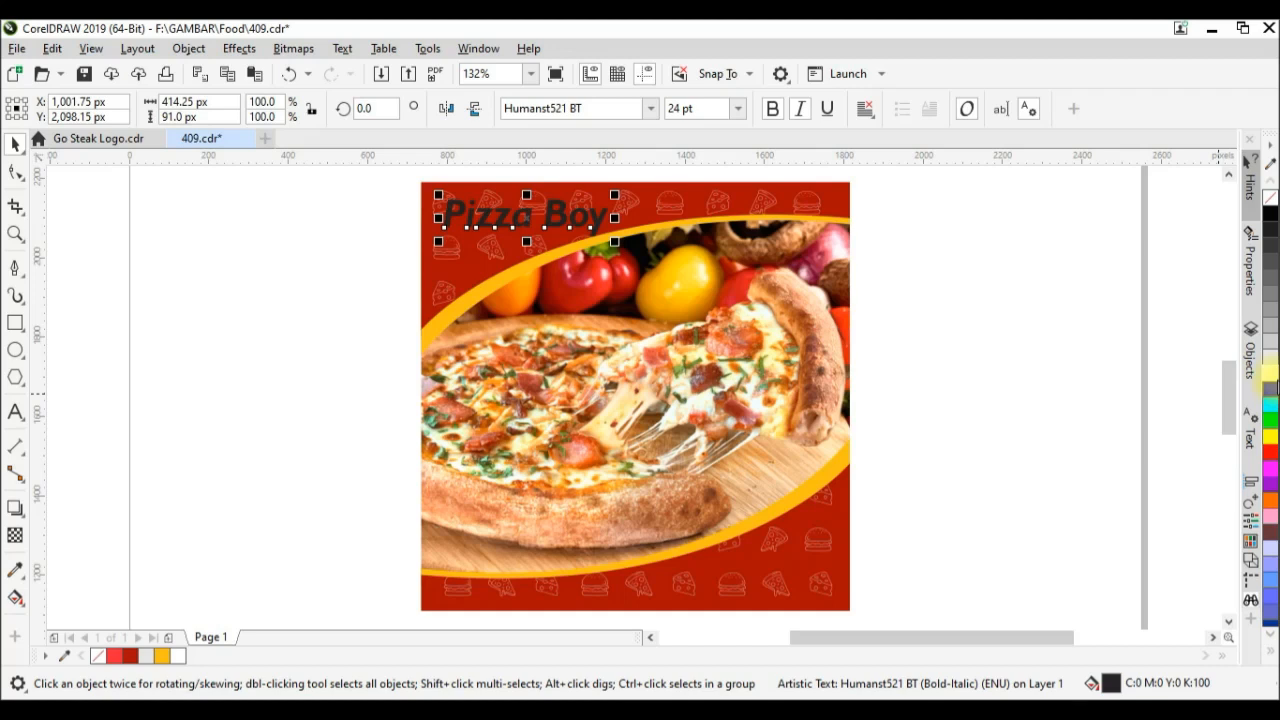
{"action": "left_click", "coordinate": [1270, 374]}
- Try splitting "Pizza Boy" onto two lines with tighter line spacing, and undo both changes
{"action": "double_click", "coordinate": [548, 214]}
{"action": "key", "text": "Return"}
{"action": "key", "text": "ctrl+space"}
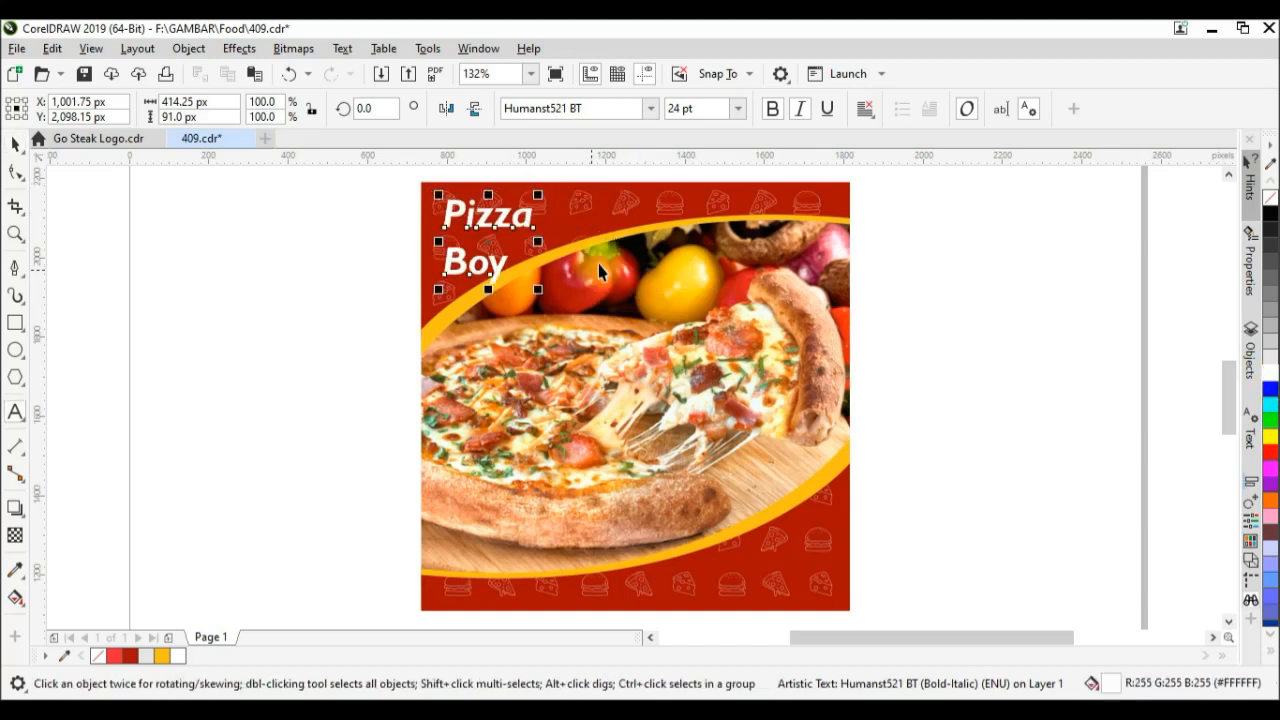
{"action": "left_click", "coordinate": [17, 175]}
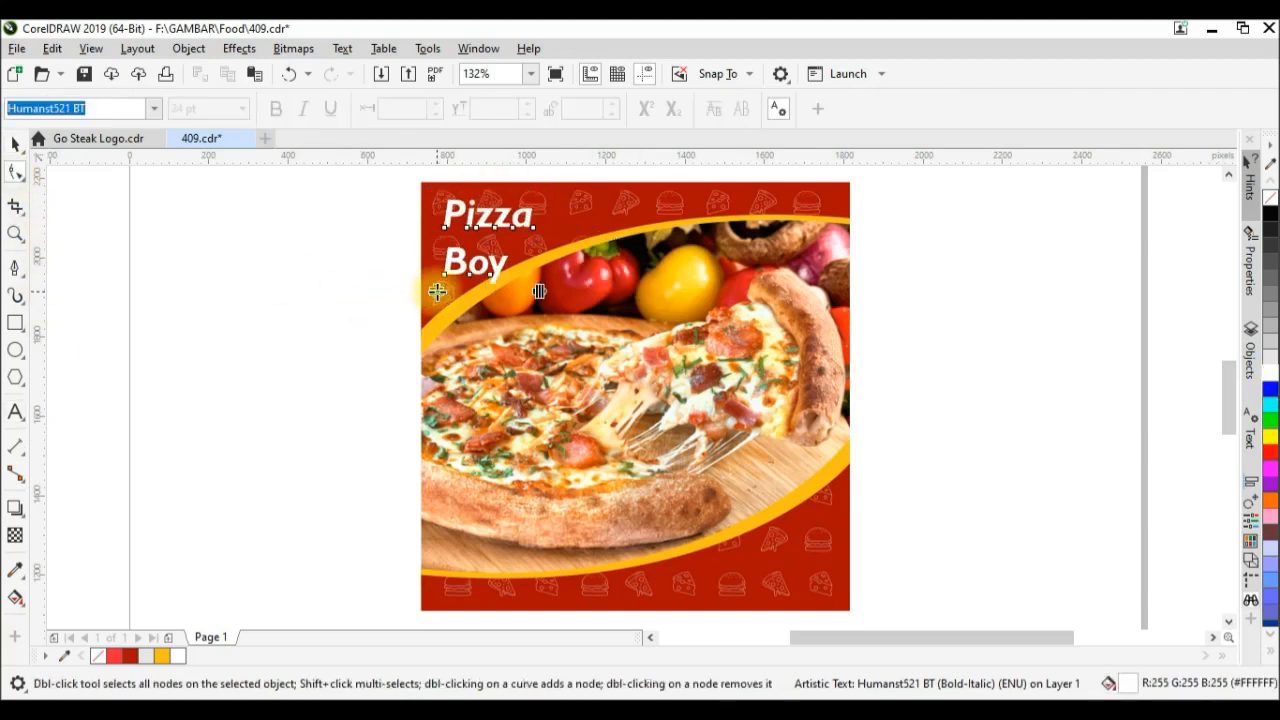
{"action": "key", "text": "space"}
{"action": "left_click", "coordinate": [254, 251]}
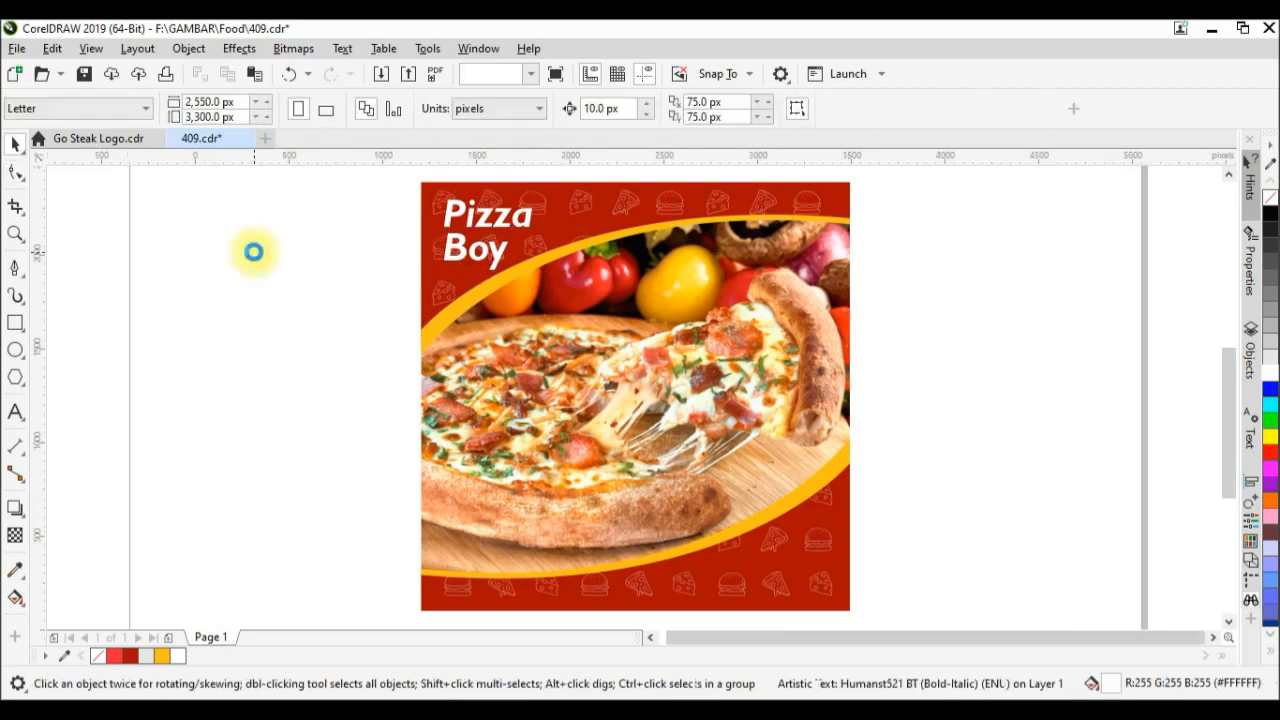
{"action": "scroll", "coordinate": [252, 249], "scroll_direction": "down", "scroll_amount": 1}
{"action": "scroll", "coordinate": [239, 233], "scroll_direction": "up", "scroll_amount": 1}
{"action": "key", "text": "ctrl+z"}
{"action": "key", "text": "ctrl+z"}
- Shrink the "Pizza Boy" text to about 278 × 61 px and position it in the square's upper left corner
{"action": "left_click_drag", "start_coordinate": [608, 215], "coordinate": [559, 207]}
{"action": "left_click_drag", "start_coordinate": [500, 242], "coordinate": [500, 236]}
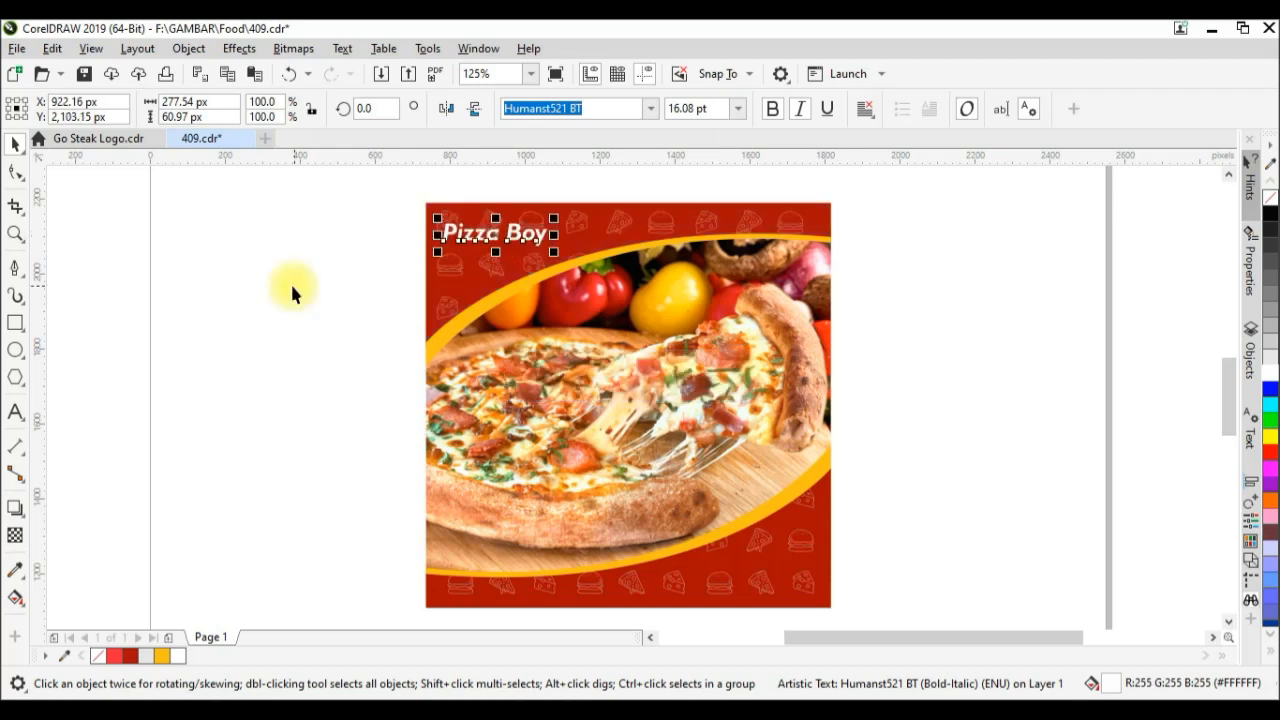
{"action": "left_click", "coordinate": [290, 281]}
- Copy the "Pizza Boy" text onto the upper right of the pizza photo and turn off its italic style
{"action": "left_click", "coordinate": [503, 239]}
{"action": "left_click_drag", "start_coordinate": [540, 437], "coordinate": [751, 268]}
{"action": "right_click", "coordinate": [751, 268]}
{"action": "left_click", "coordinate": [800, 109]}
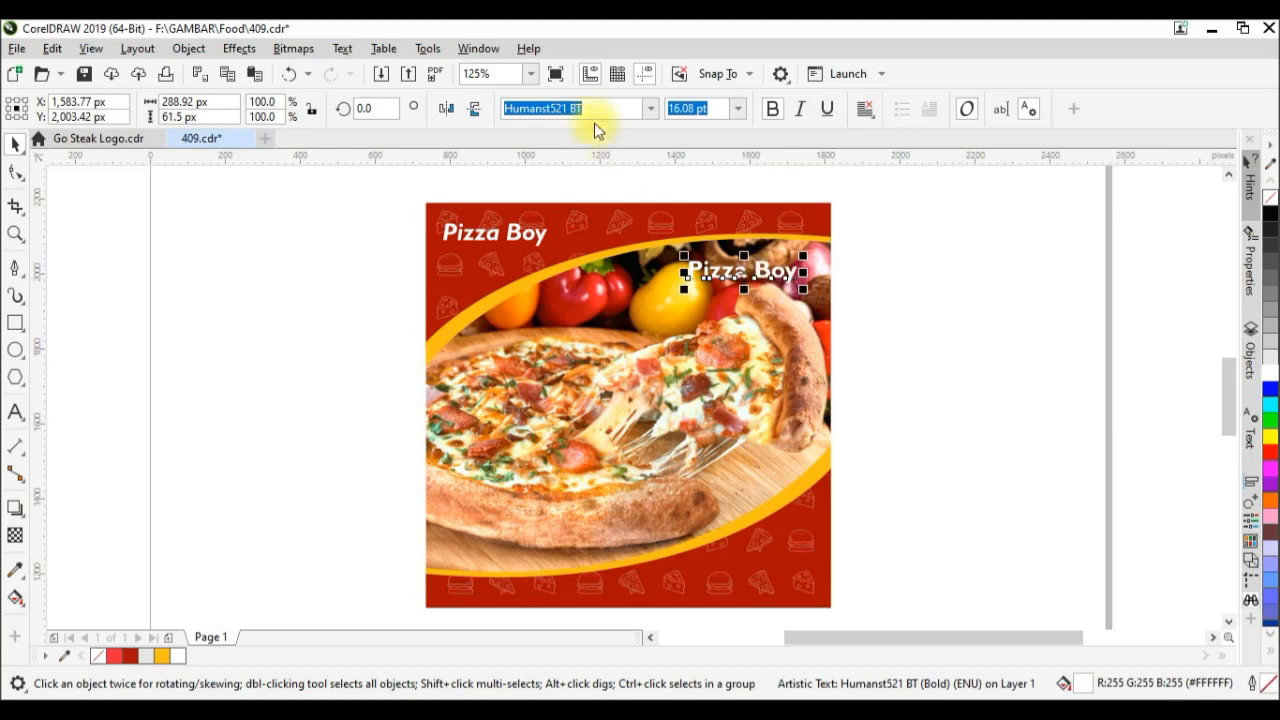
- Replace the copied text on the pizza photo with "50%" and scale it to about 292 × 104 px at the photo's upper right
{"action": "double_click", "coordinate": [759, 267]}
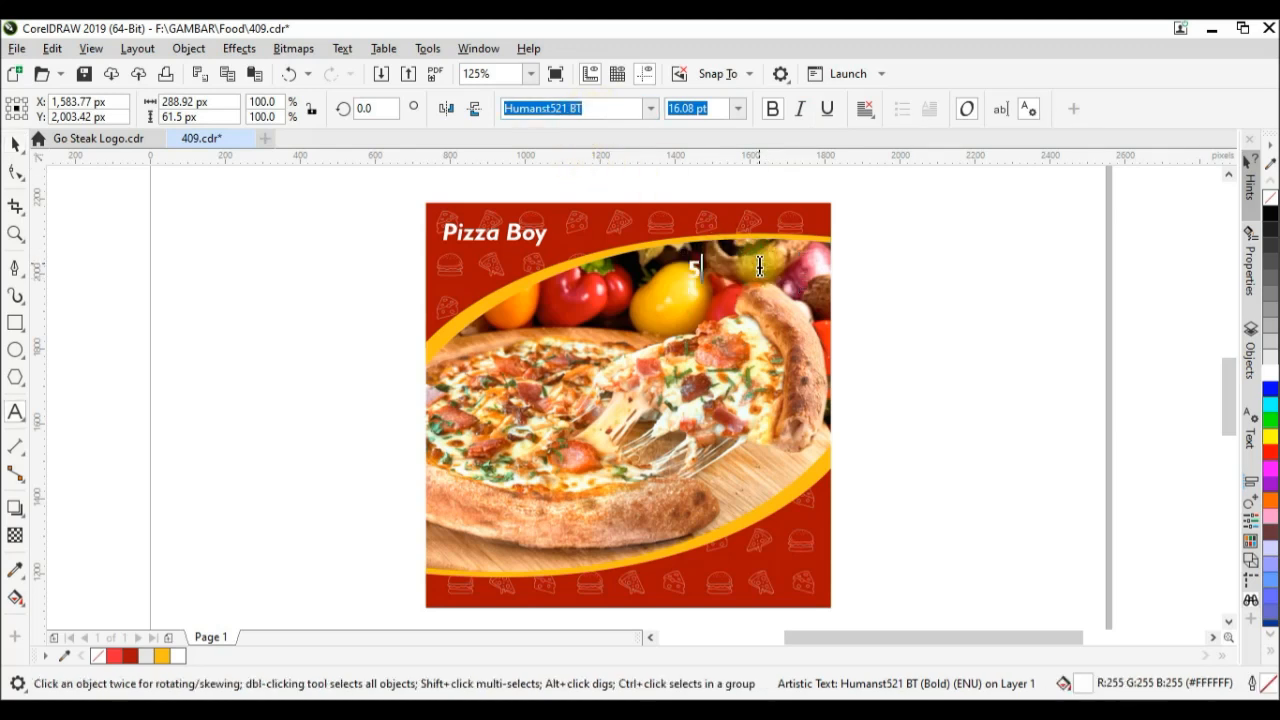
{"action": "key", "text": "ctrl+space"}
{"action": "left_click_drag", "start_coordinate": [682, 284], "coordinate": [540, 386]}
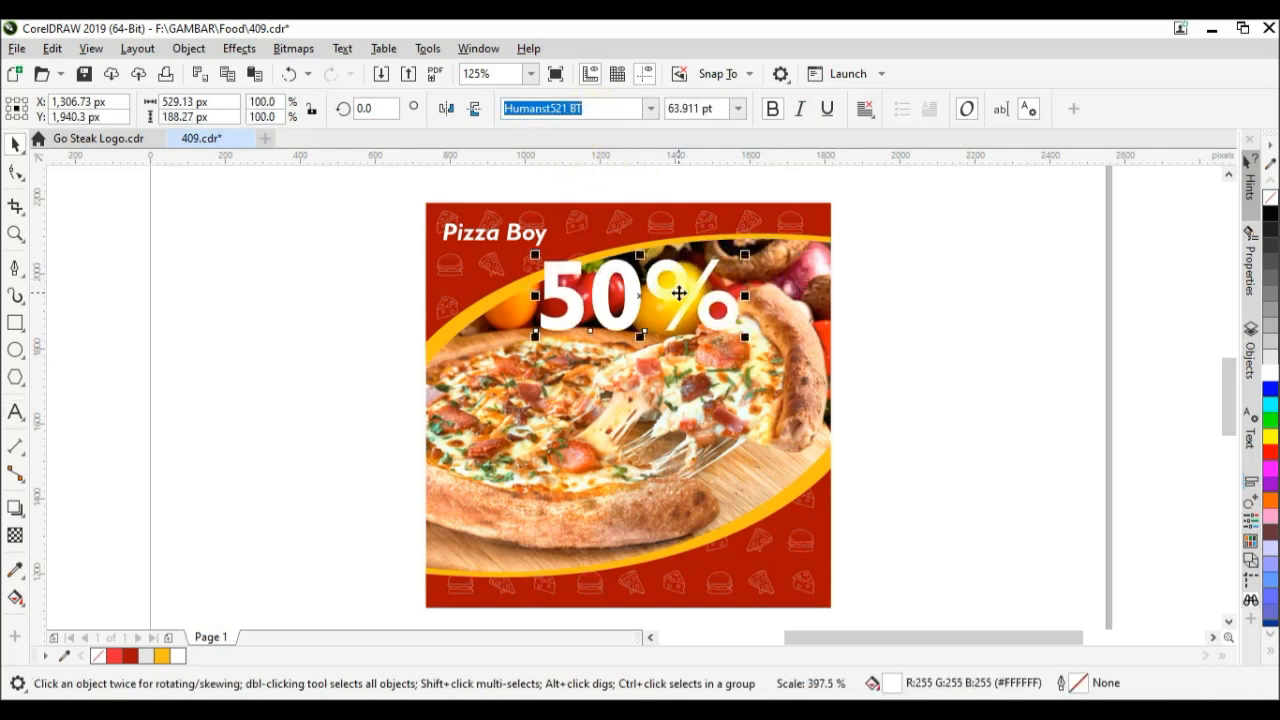
{"action": "left_click_drag", "start_coordinate": [662, 271], "coordinate": [678, 293]}
{"action": "scroll", "coordinate": [678, 293], "scroll_direction": "down", "scroll_amount": 1}
{"action": "left_click_drag", "start_coordinate": [718, 385], "coordinate": [714, 297]}
{"action": "scroll", "coordinate": [715, 280], "scroll_direction": "up", "scroll_amount": 1}
{"action": "left_click_drag", "start_coordinate": [569, 352], "coordinate": [699, 300]}
- Format the percent sign of "50%" as Superscript (auto)
{"action": "key", "text": "F8"}
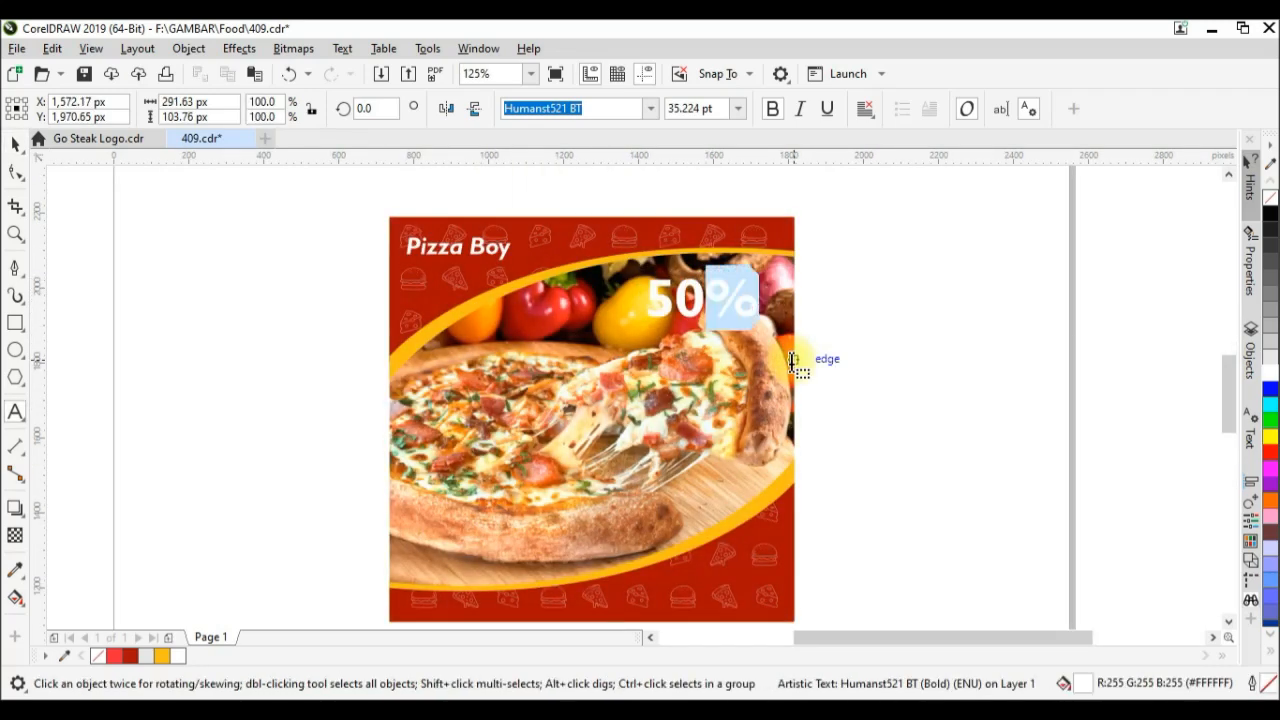
{"action": "scroll", "coordinate": [792, 362], "scroll_direction": "down", "scroll_amount": 1}
{"action": "scroll", "coordinate": [829, 349], "scroll_direction": "up", "scroll_amount": 1}
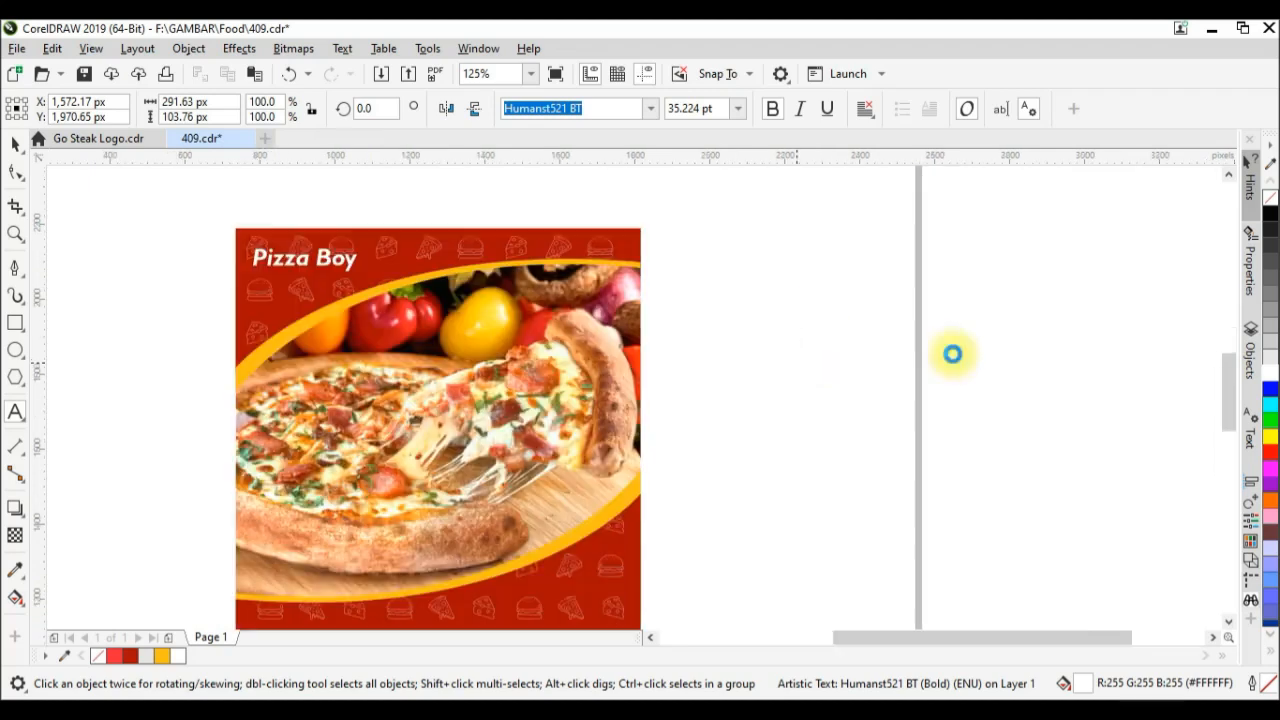
{"action": "left_click", "coordinate": [1252, 448]}
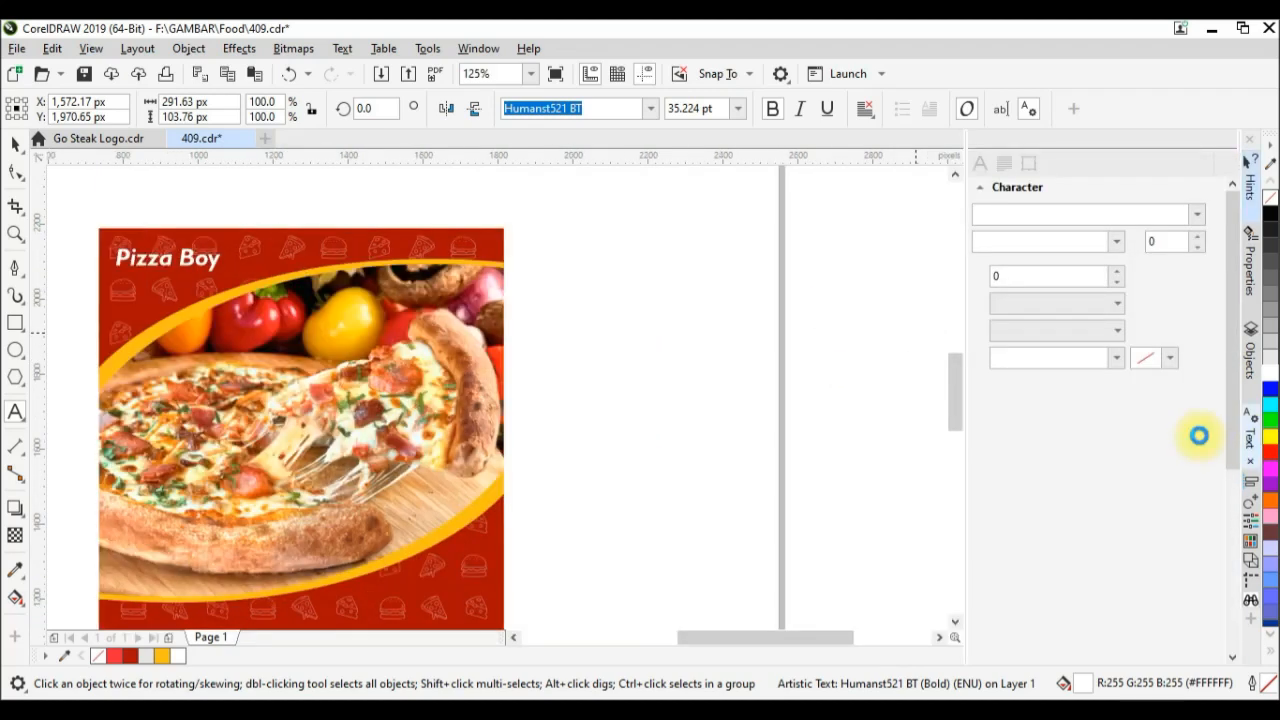
{"action": "scroll", "coordinate": [1030, 345], "scroll_direction": "down", "scroll_amount": 1}
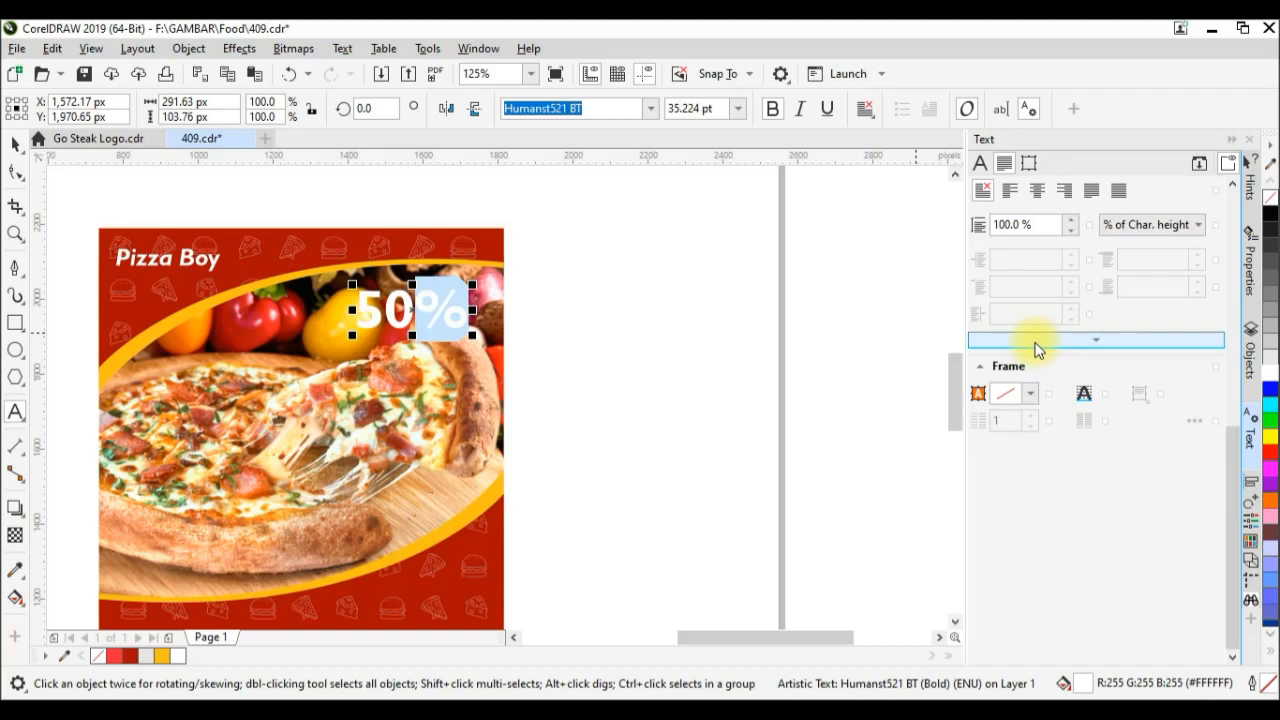
{"action": "left_click", "coordinate": [981, 165]}
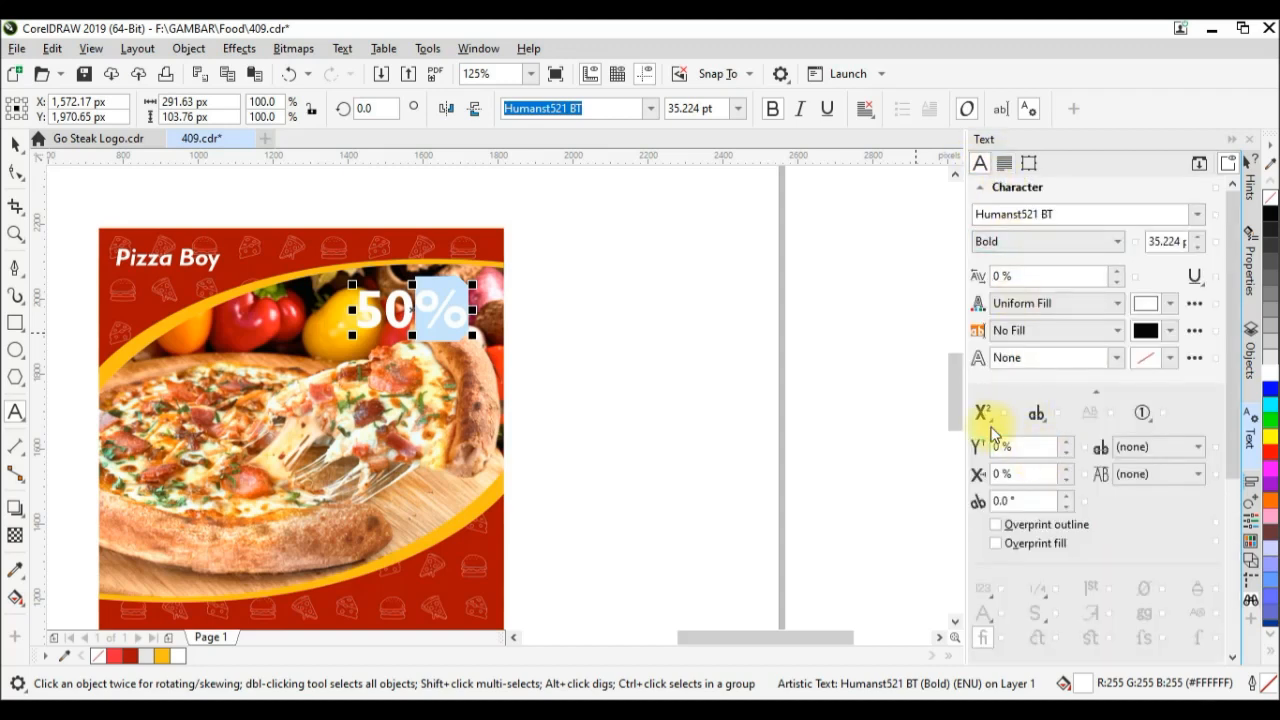
{"action": "left_click", "coordinate": [994, 430]}
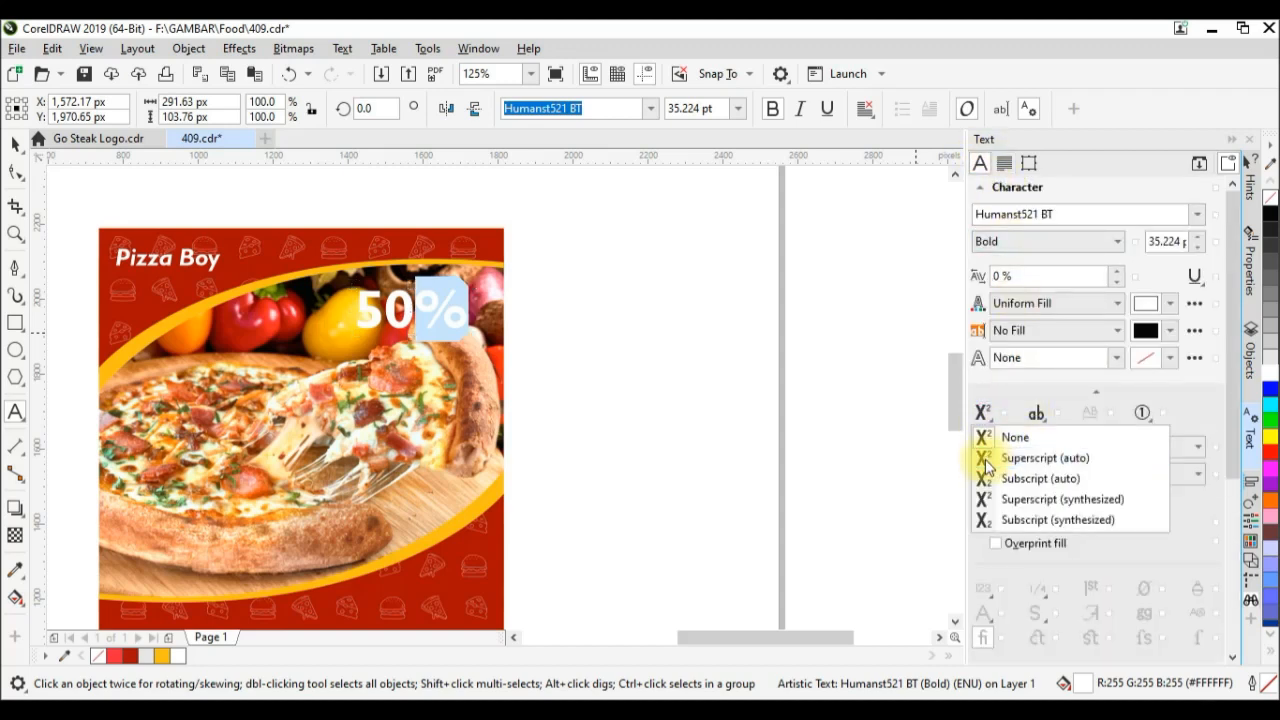
{"action": "left_click", "coordinate": [1040, 458]}
{"action": "left_click", "coordinate": [14, 147]}
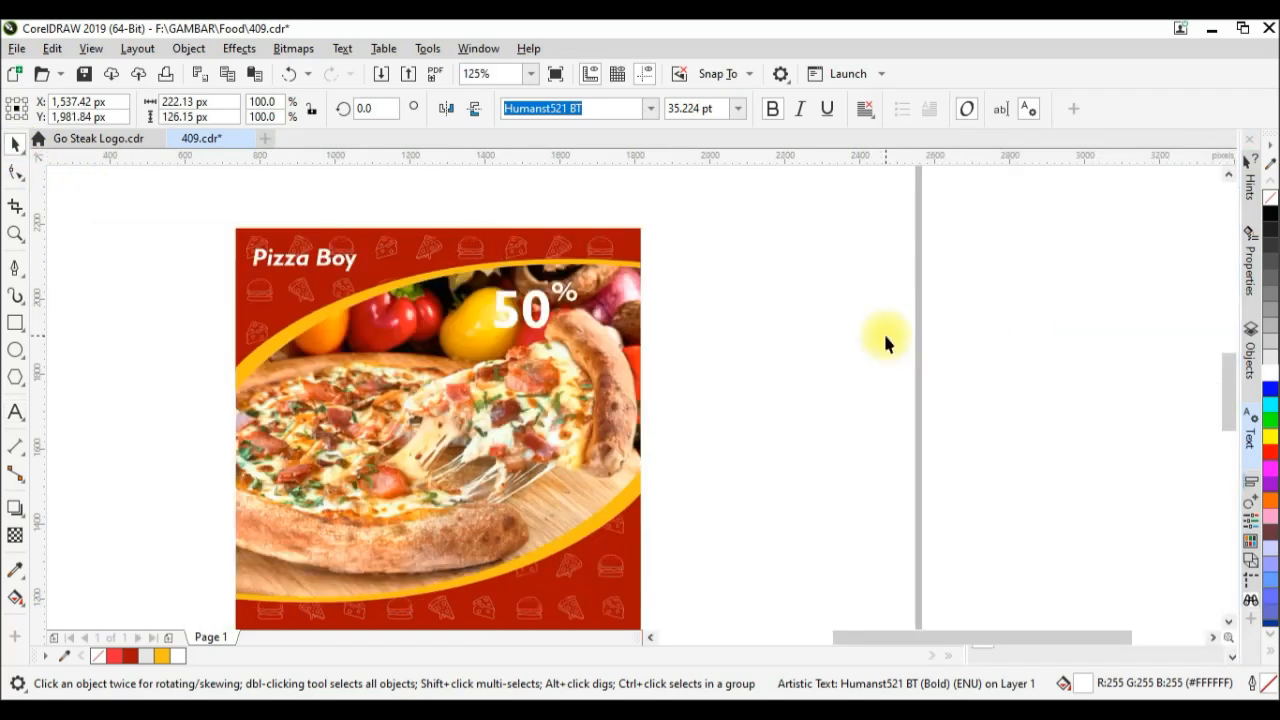
{"action": "left_click", "coordinate": [883, 331]}
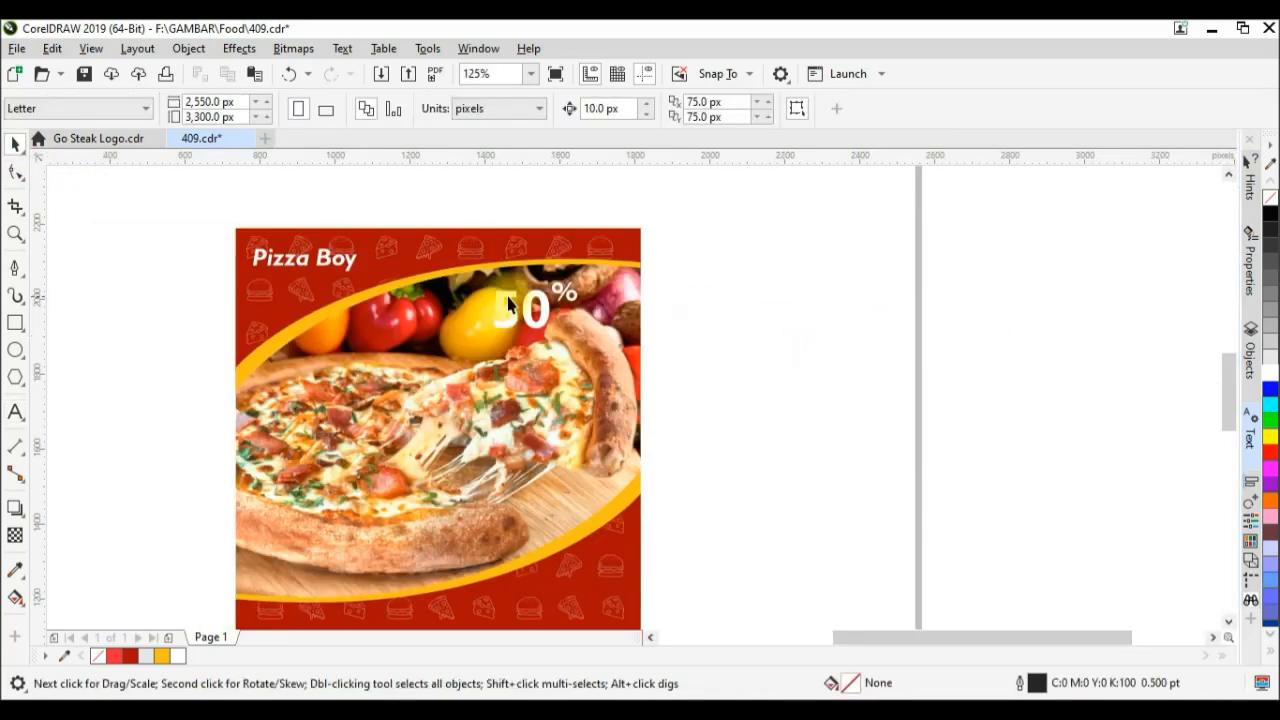
- Break "50%" apart into separate characters and align the percent sign's top with the top of the 0
{"action": "scroll", "coordinate": [563, 315], "scroll_direction": "up", "scroll_amount": 3}
{"action": "left_click", "coordinate": [578, 308]}
{"action": "scroll", "coordinate": [579, 308], "scroll_direction": "down", "scroll_amount": 1}
{"action": "left_click", "coordinate": [829, 328]}
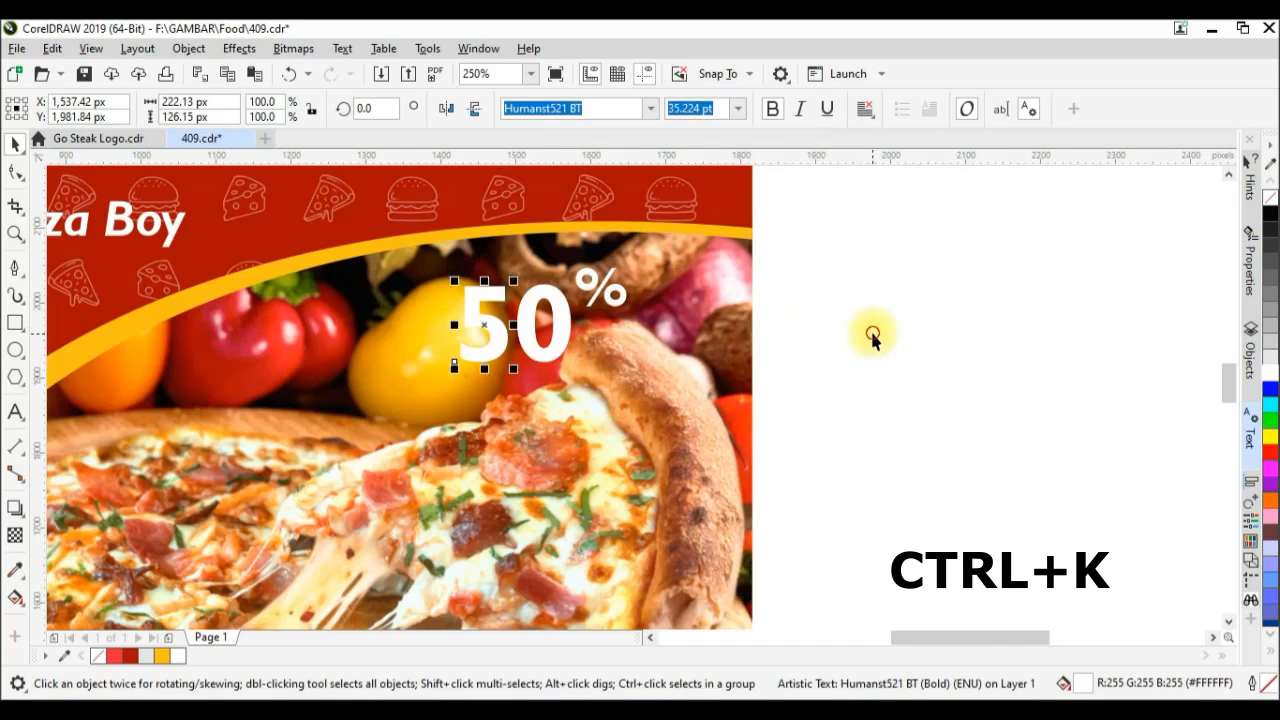
{"action": "left_click", "coordinate": [873, 333]}
{"action": "left_click", "coordinate": [581, 291]}
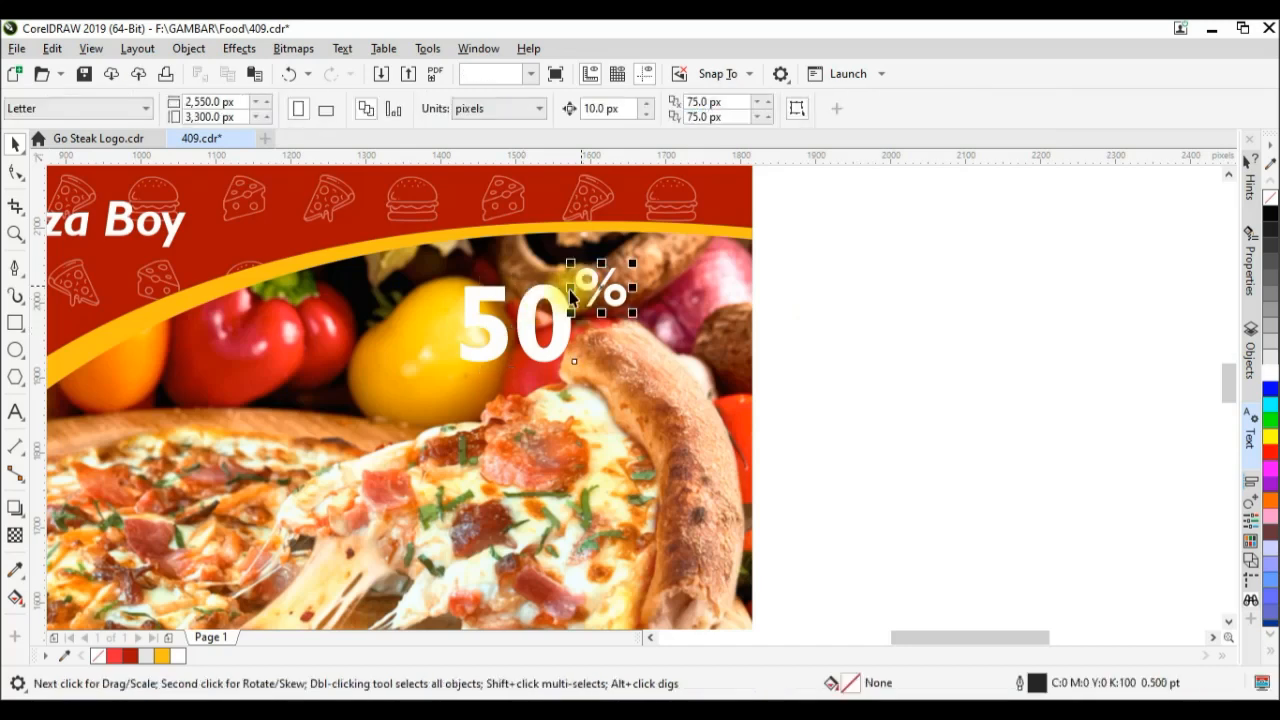
{"action": "left_click", "coordinate": [547, 294], "text": "shift"}
{"action": "left_click", "coordinate": [850, 356]}
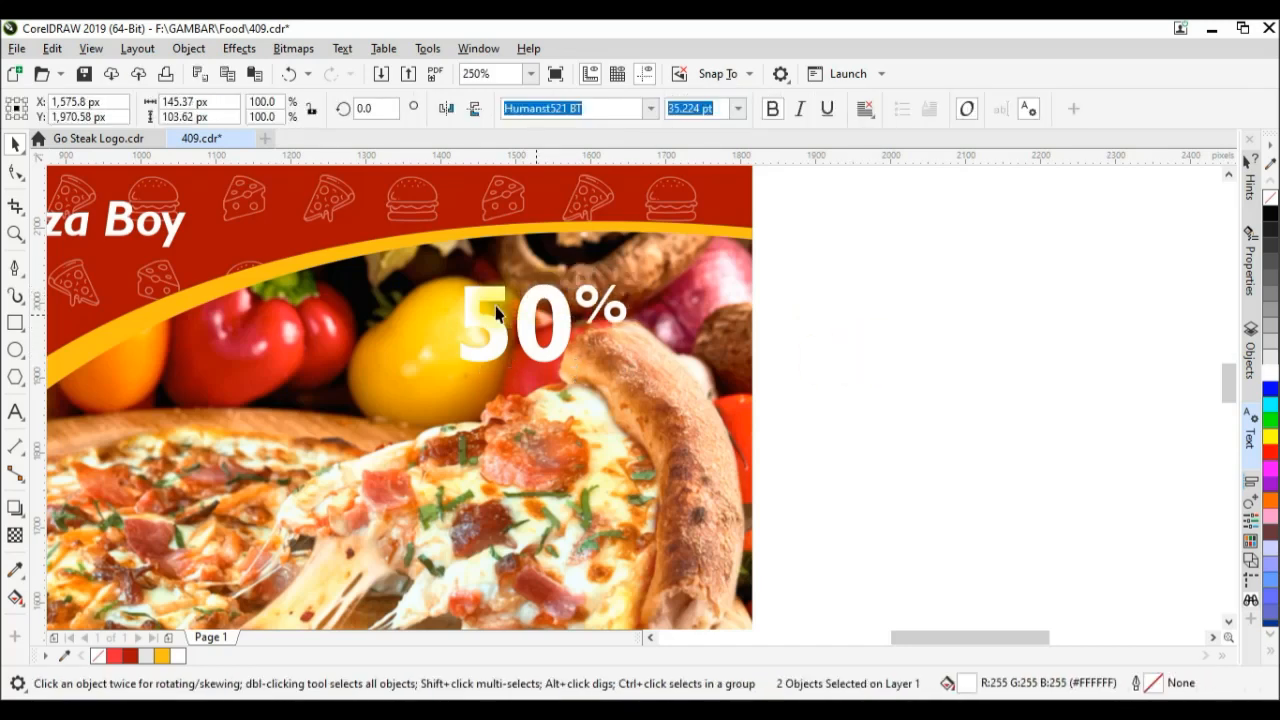
- Nudge the digit 5 slightly closer to the 0 in "50%"
{"action": "scroll", "coordinate": [472, 303], "scroll_direction": "up", "scroll_amount": 1}
{"action": "left_click", "coordinate": [484, 303]}
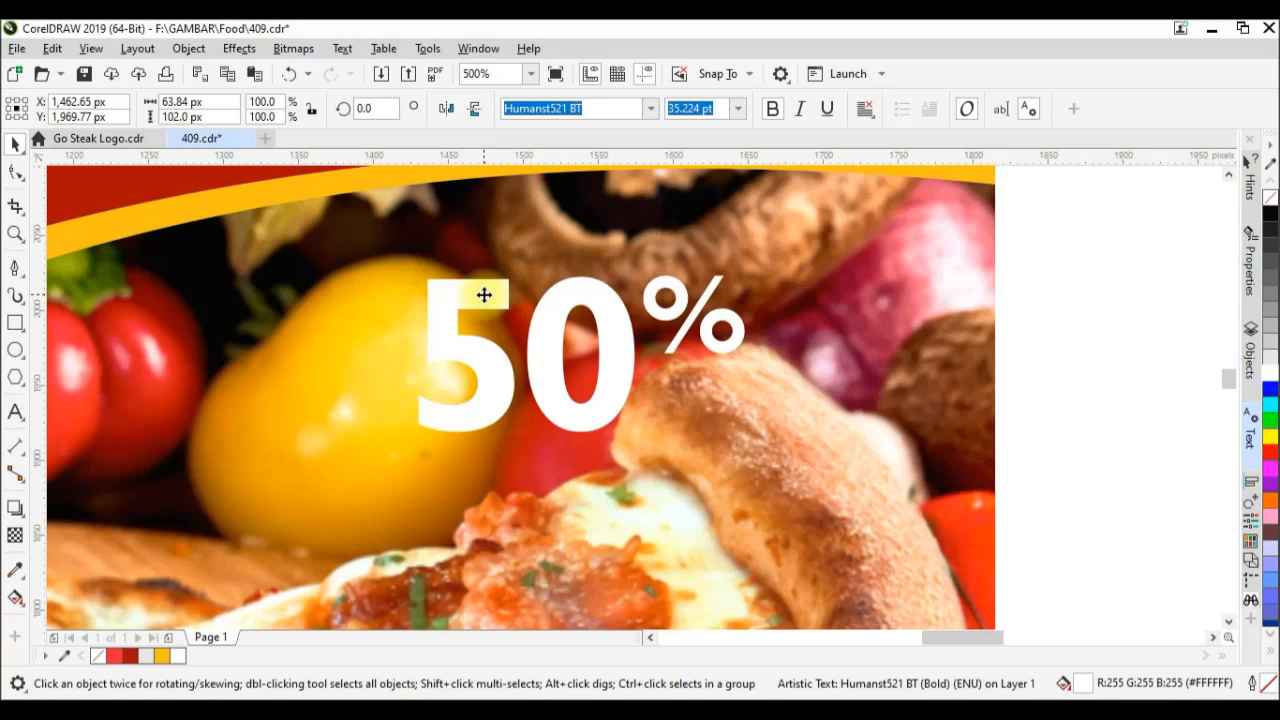
{"action": "scroll", "coordinate": [780, 270], "scroll_direction": "down", "scroll_amount": 1}
{"action": "left_click_drag", "start_coordinate": [895, 250], "coordinate": [333, 440]}
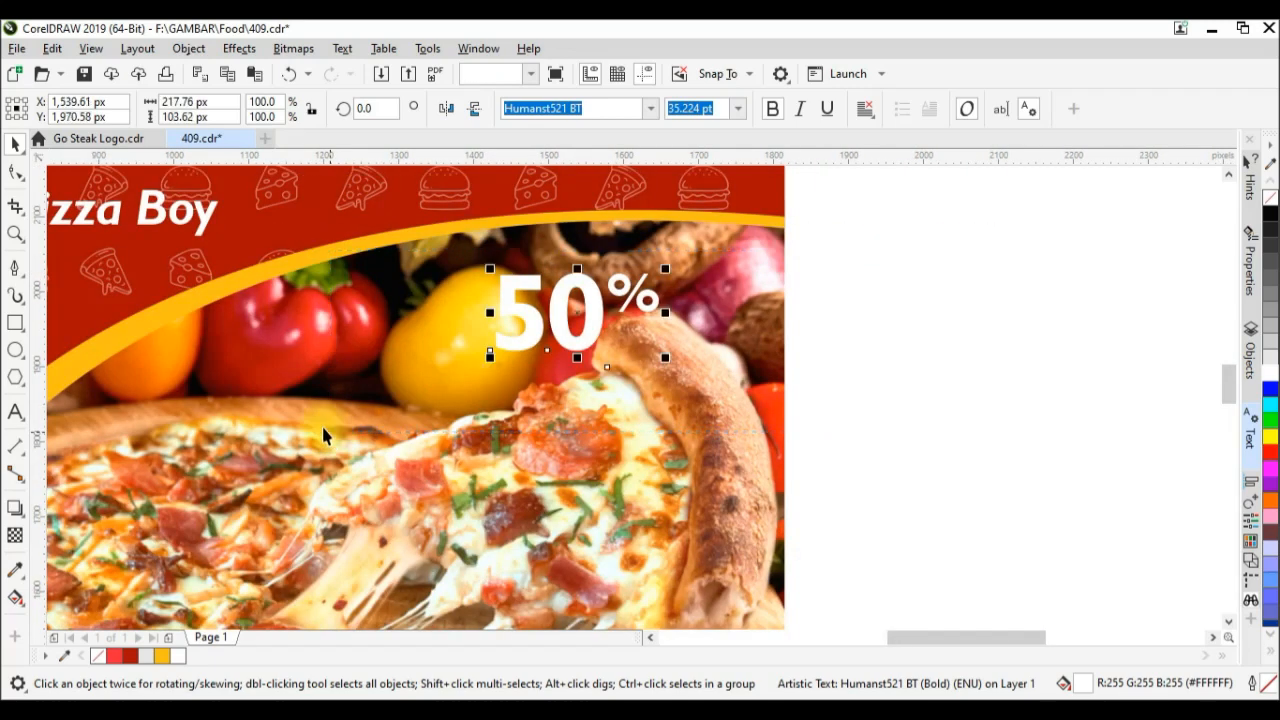
{"action": "scroll", "coordinate": [323, 428], "scroll_direction": "down", "scroll_amount": 1}
{"action": "scroll", "coordinate": [364, 391], "scroll_direction": "up", "scroll_amount": 1}
{"action": "left_click", "coordinate": [840, 351]}
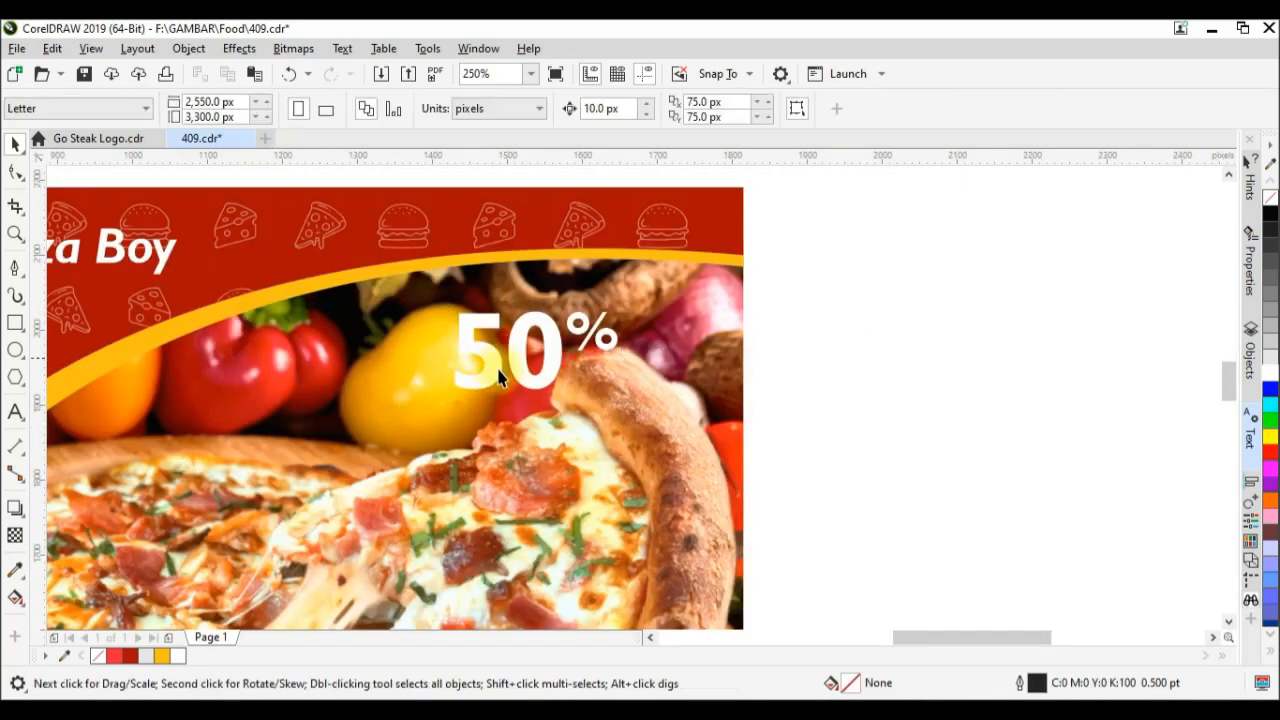
- Copy the digit 0 below "50%", change the copy's text to "OFF" and left-align it with the 5
{"action": "left_click_drag", "start_coordinate": [516, 362], "coordinate": [516, 443]}
{"action": "type", "text": "OFF"}
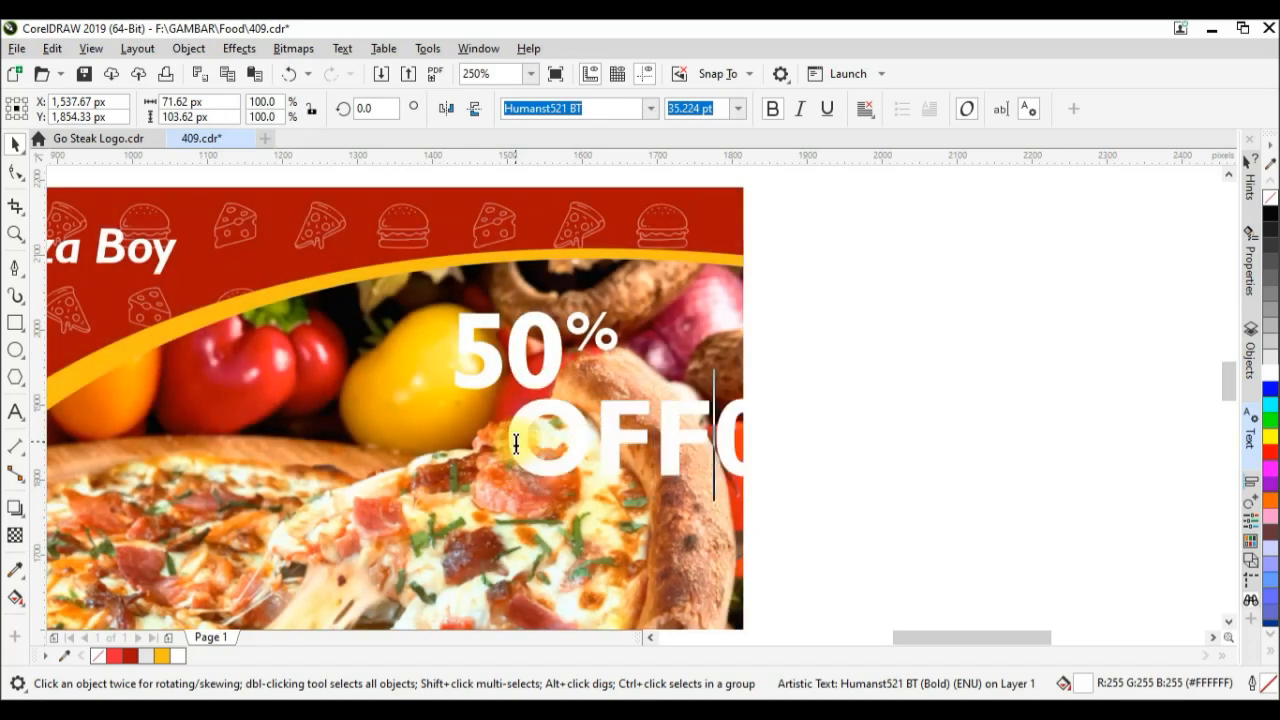
{"action": "left_click", "coordinate": [476, 380], "text": "shift"}
{"action": "key", "text": "l"}
{"action": "left_click", "coordinate": [963, 429]}
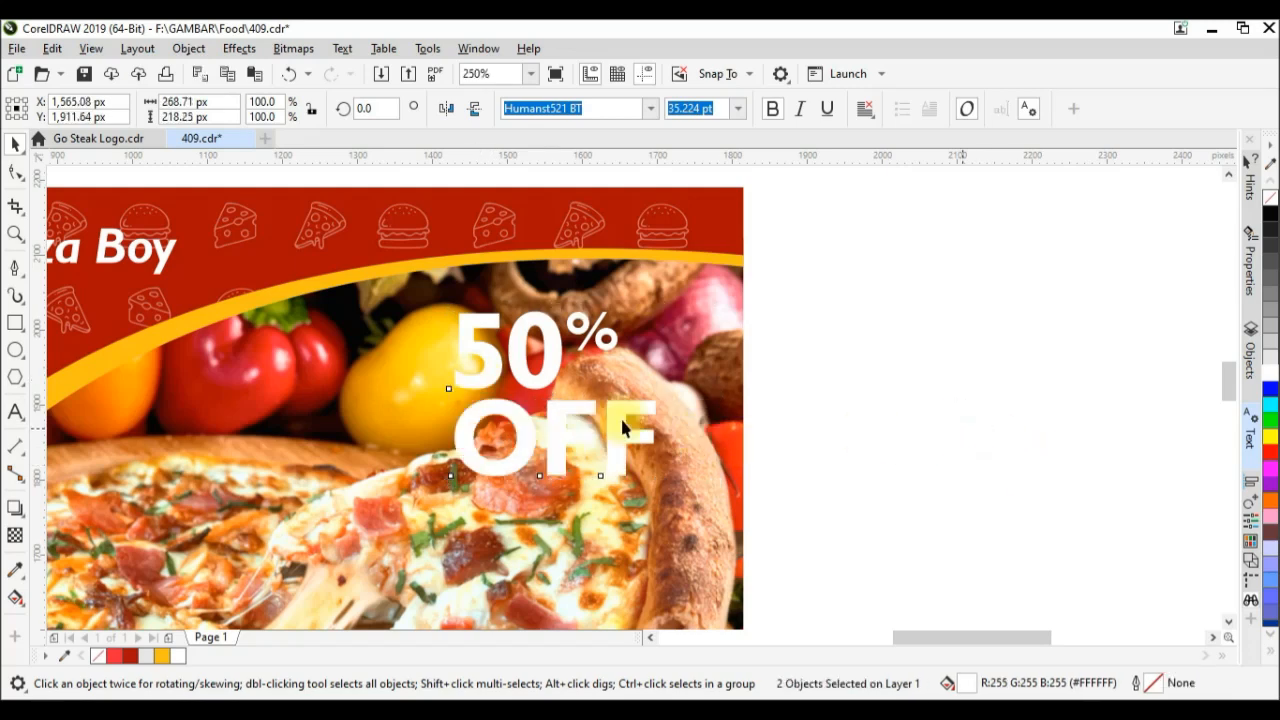
- Shrink "OFF" to about 217 × 84 px to match the width of "50%" and tighten the gap between them
{"action": "left_click", "coordinate": [623, 413]}
{"action": "left_click_drag", "start_coordinate": [663, 395], "coordinate": [606, 347]}
{"action": "left_click_drag", "start_coordinate": [536, 437], "coordinate": [536, 433]}
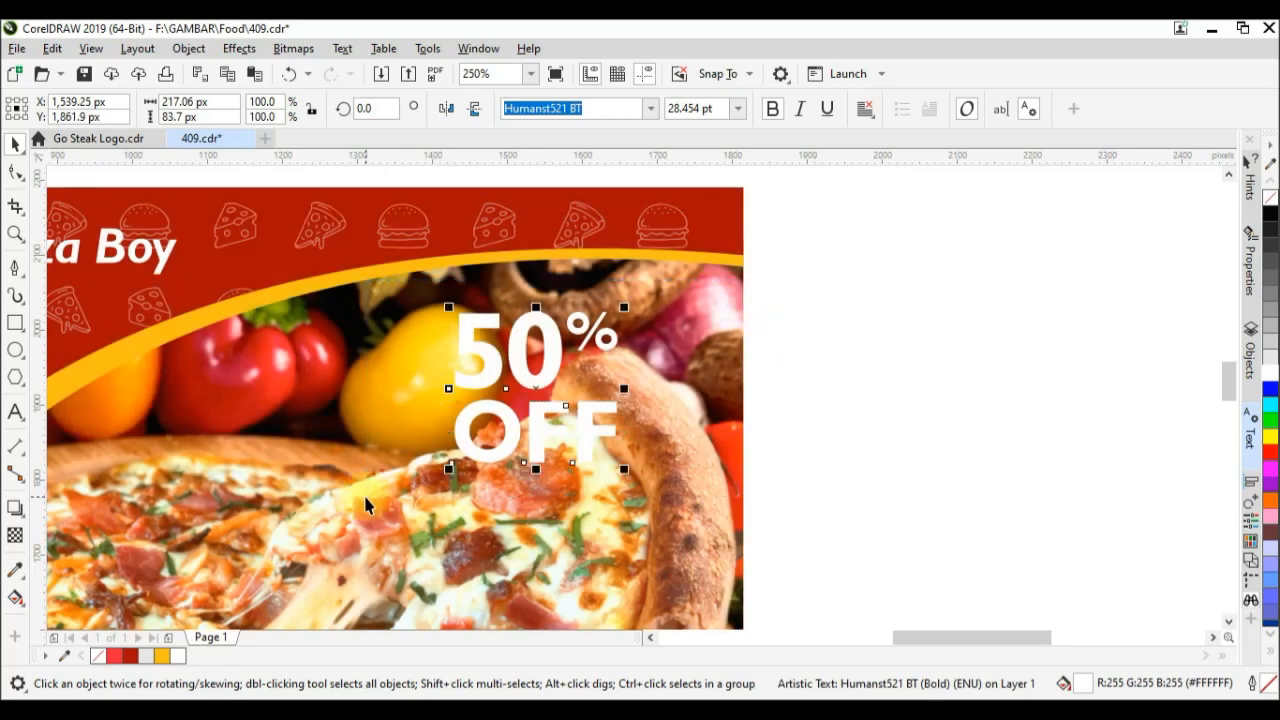
- Group "50%" and "OFF" and give the lettering a solid black shadow offset to the lower right
{"action": "key", "text": "ctrl+a"}
{"action": "scroll", "coordinate": [485, 315], "scroll_direction": "down", "scroll_amount": 3}
{"action": "key", "text": "ctrl+g"}
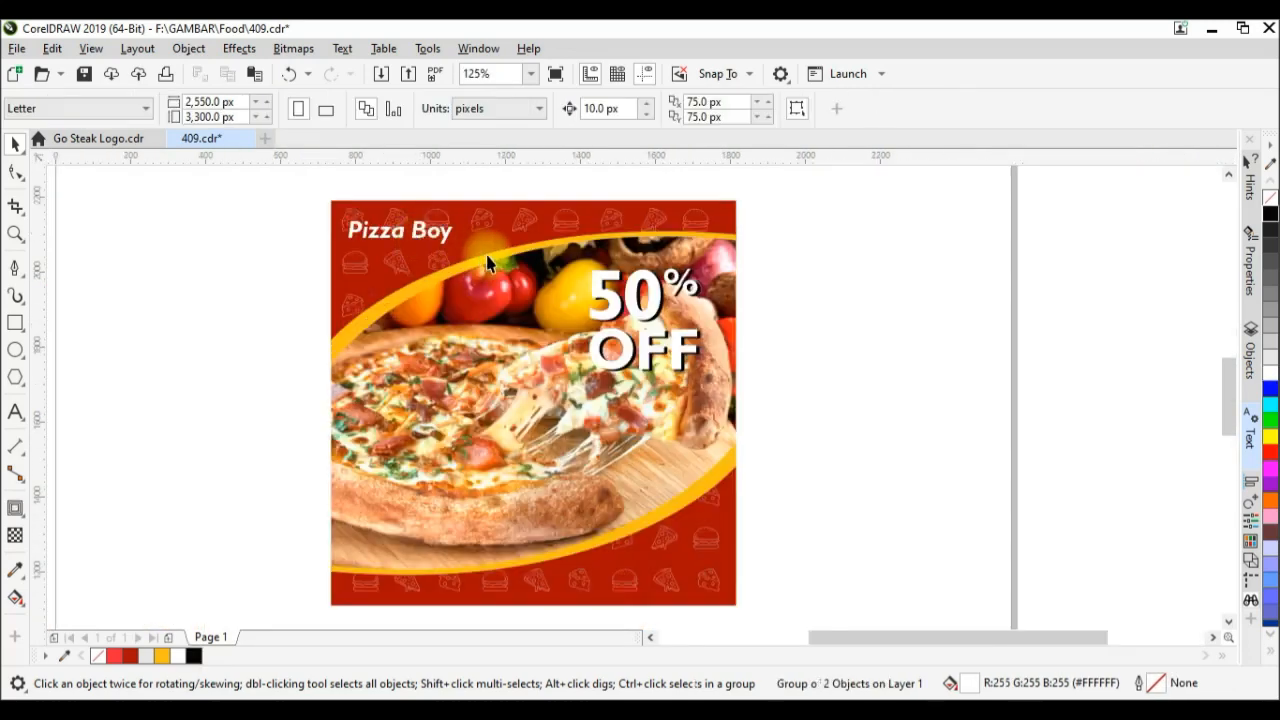
- Copy the "Pizza Boy" text onto the lower right red band and replace it with "Grab It Now!" on two lines
{"action": "scroll", "coordinate": [489, 256], "scroll_direction": "down", "scroll_amount": 1}
{"action": "scroll", "coordinate": [433, 246], "scroll_direction": "up", "scroll_amount": 1}
{"action": "scroll", "coordinate": [432, 246], "scroll_direction": "up", "scroll_amount": 2}
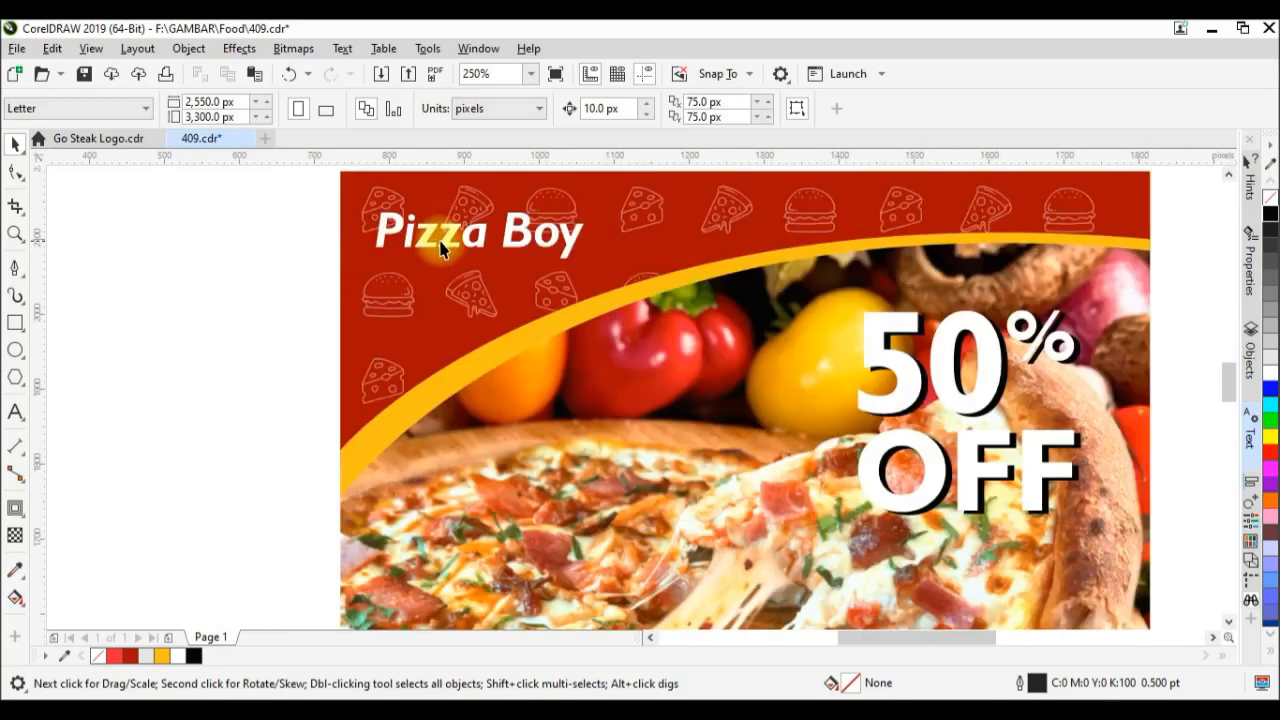
{"action": "left_click_drag", "start_coordinate": [450, 235], "coordinate": [578, 407]}
{"action": "scroll", "coordinate": [450, 244], "scroll_direction": "down", "scroll_amount": 2}
{"action": "scroll", "coordinate": [600, 405], "scroll_direction": "up", "scroll_amount": 2}
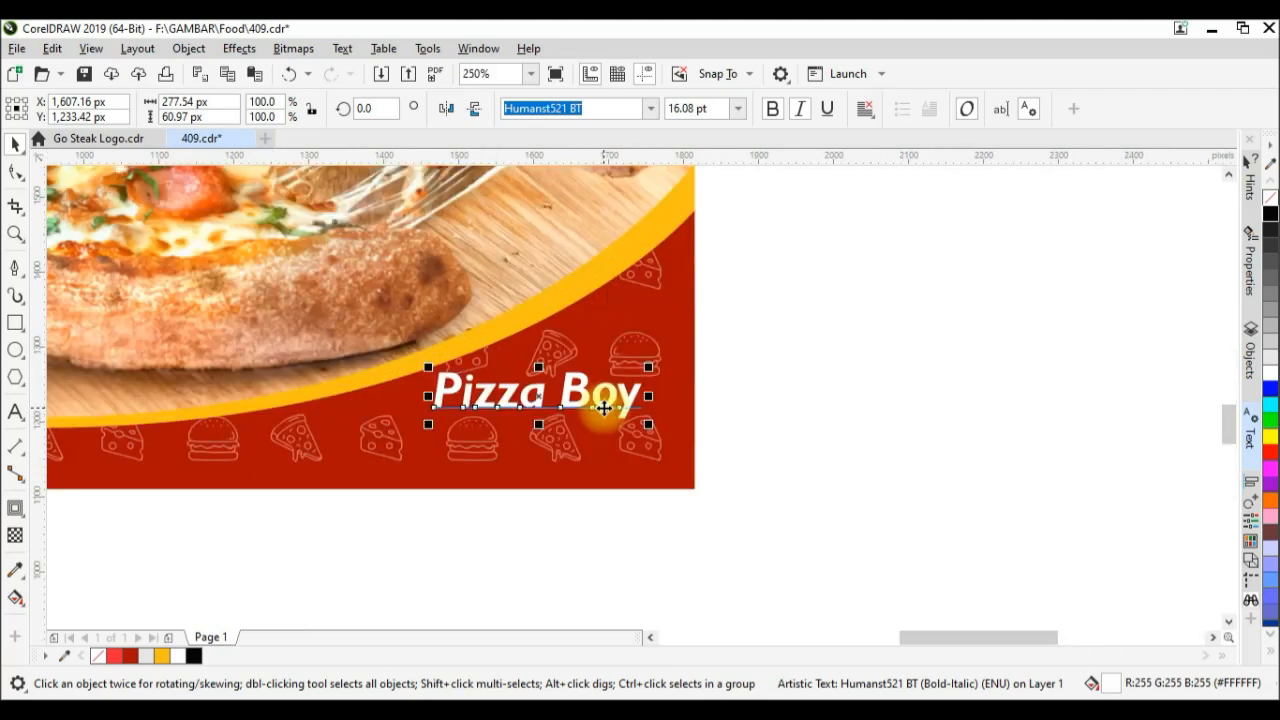
{"action": "double_click", "coordinate": [605, 405]}
{"action": "key", "text": "ctrl+a"}
{"action": "type", "text": "Grab"}
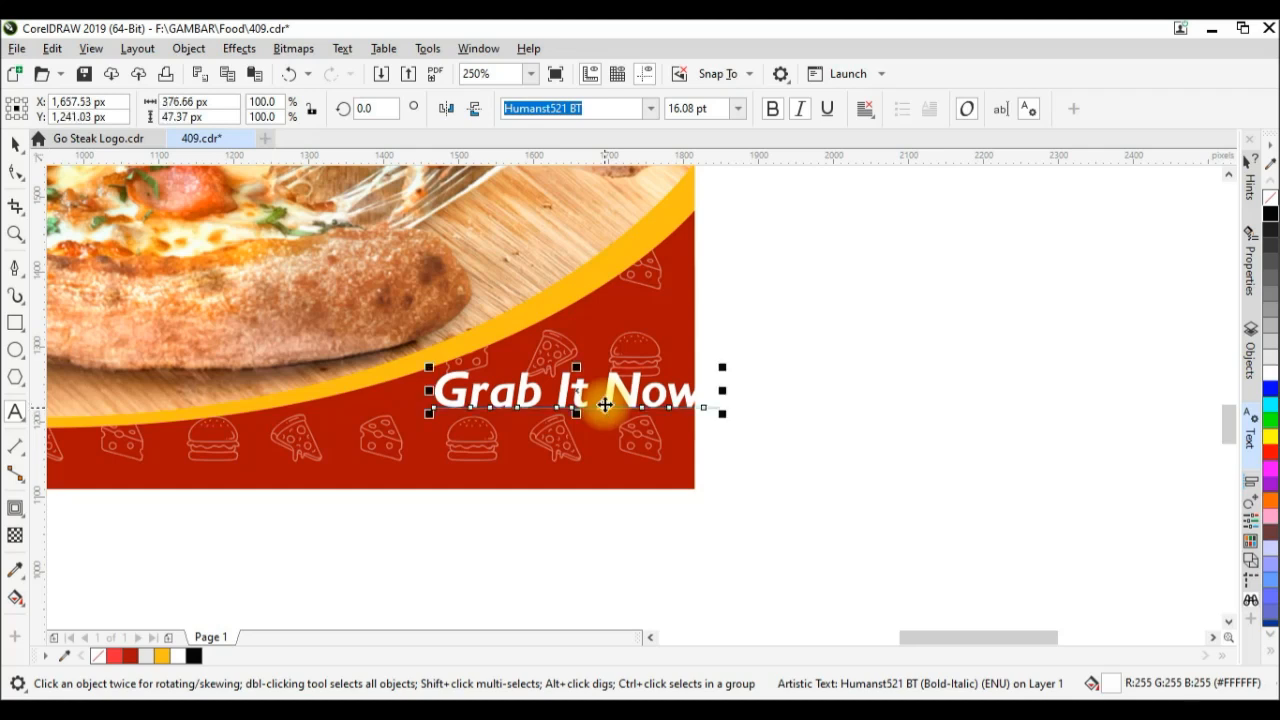
{"action": "left_click", "coordinate": [605, 405]}
{"action": "key", "text": "Return"}
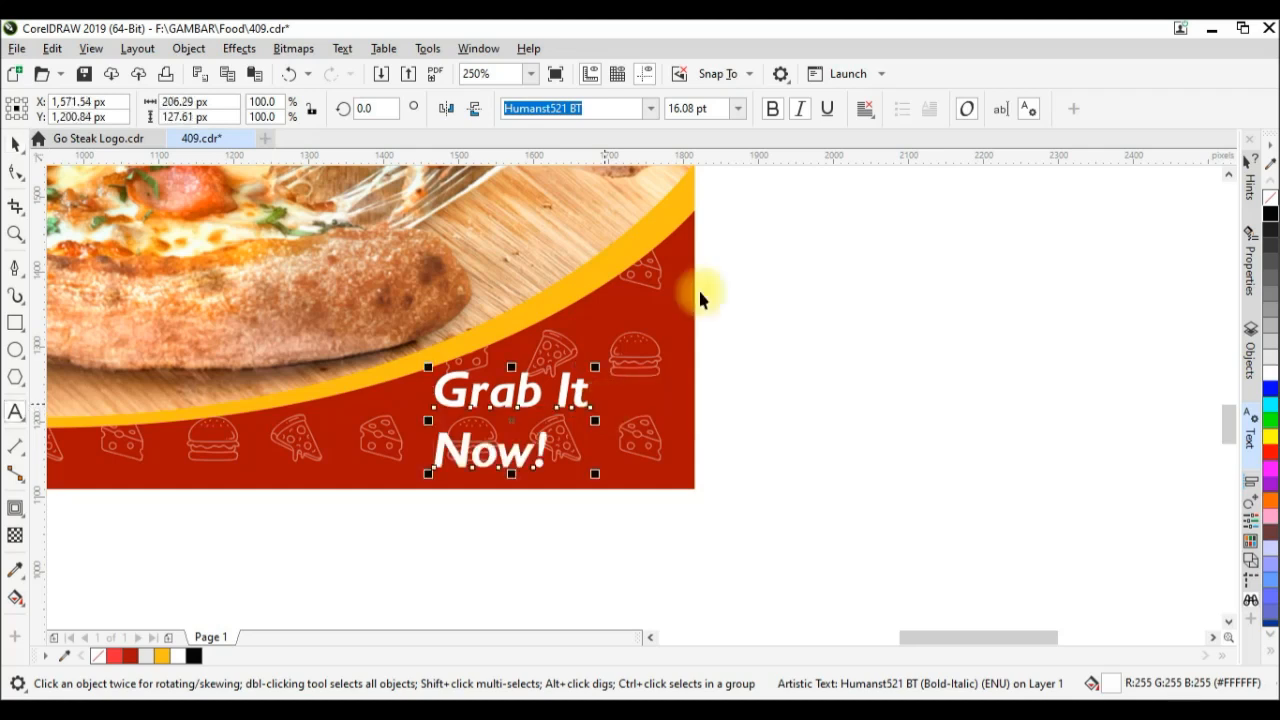
- Right-align the "Grab It Now!" text and tighten its line spacing to about 107 px total height
{"action": "left_click", "coordinate": [865, 108]}
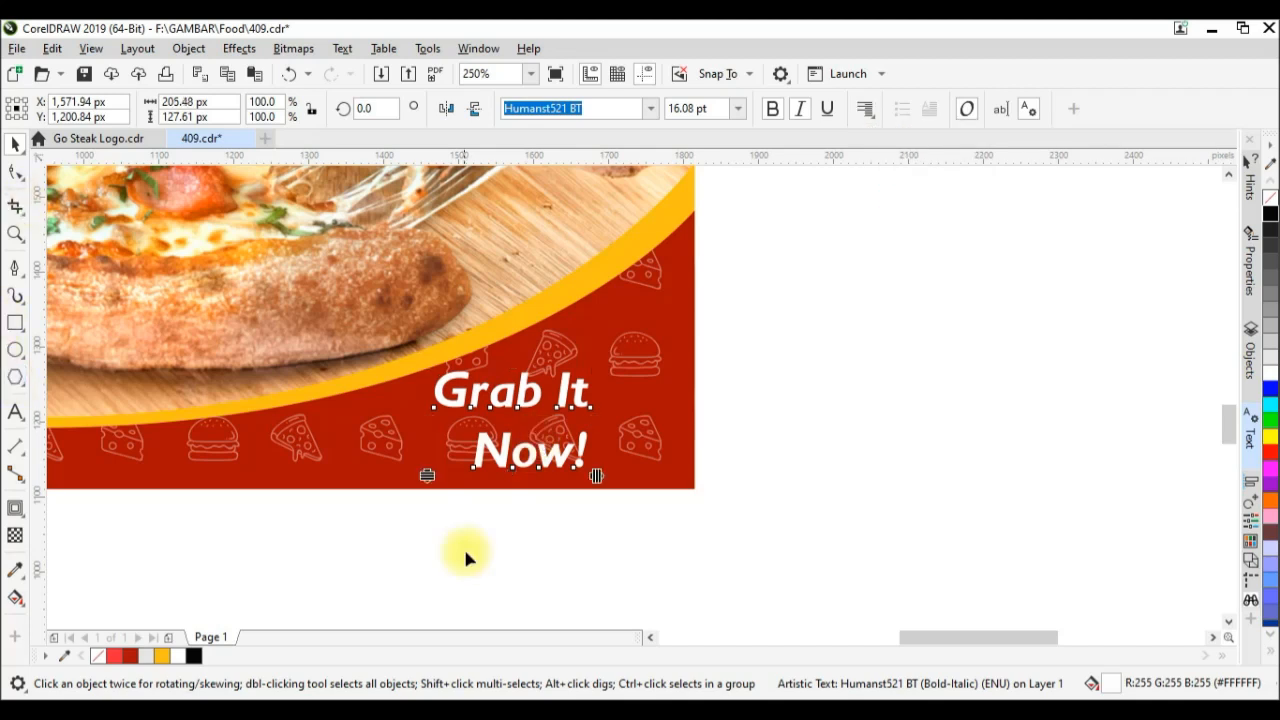
{"action": "key", "text": "F10"}
{"action": "left_click_drag", "start_coordinate": [427, 475], "coordinate": [430, 443]}
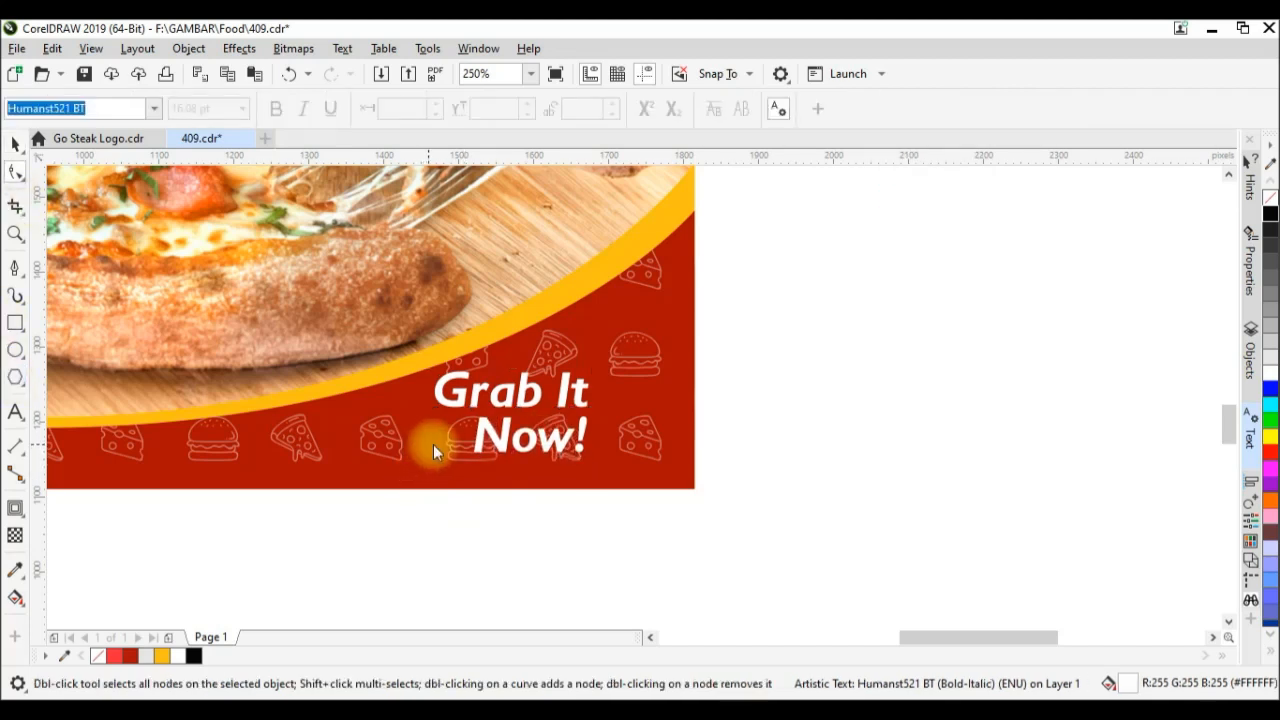
{"action": "key", "text": "space"}
- Move the "Grab It Now!" text into the lower right corner of the square
{"action": "left_click_drag", "start_coordinate": [613, 393], "coordinate": [636, 396]}
{"action": "scroll", "coordinate": [741, 388], "scroll_direction": "down", "scroll_amount": 3}
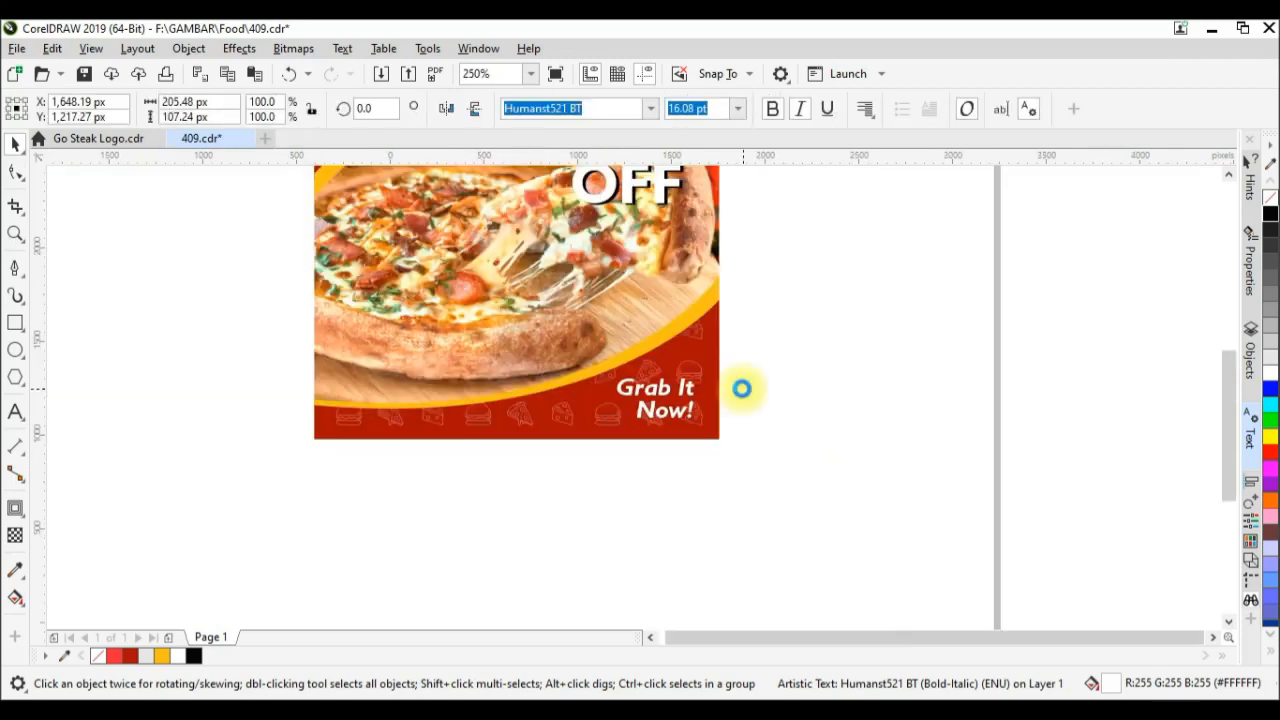
{"action": "scroll", "coordinate": [741, 388], "scroll_direction": "down", "scroll_amount": 2}
- Draw a white circle about 398 px in diameter without an outline and place it on the photo below "OFF"
{"action": "left_click", "coordinate": [630, 293]}
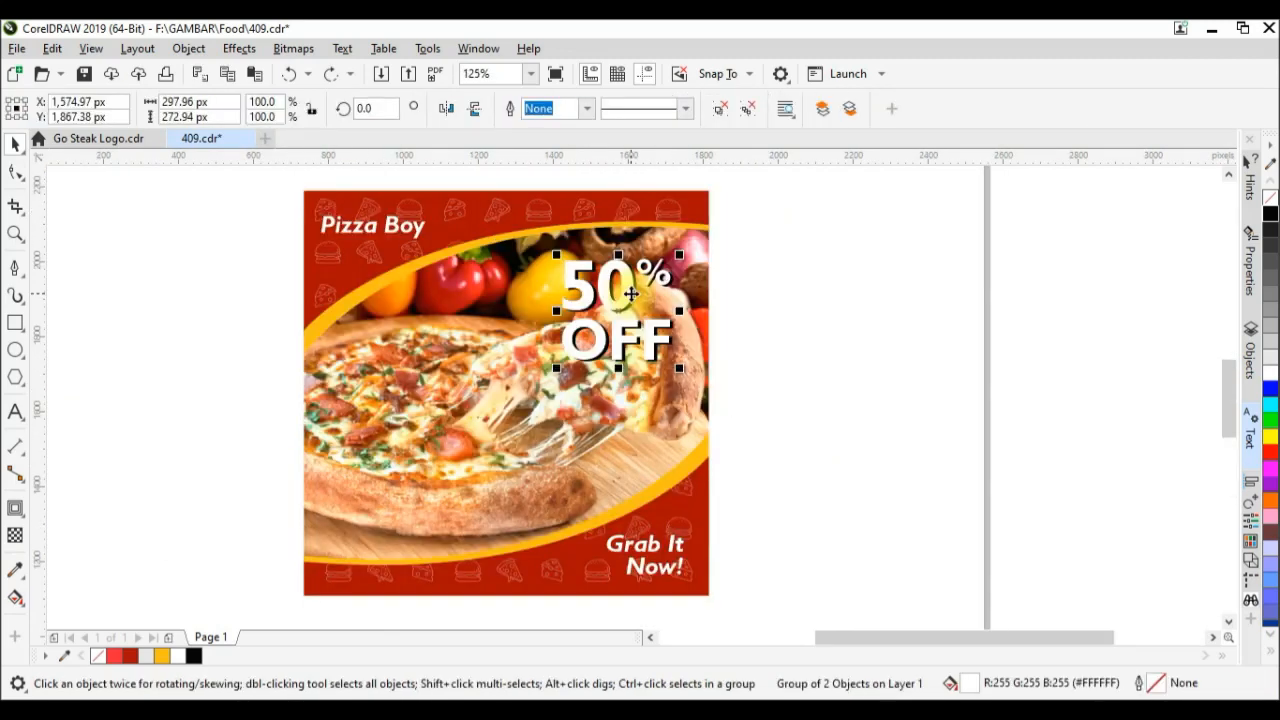
{"action": "left_click_drag", "start_coordinate": [801, 288], "coordinate": [951, 437]}
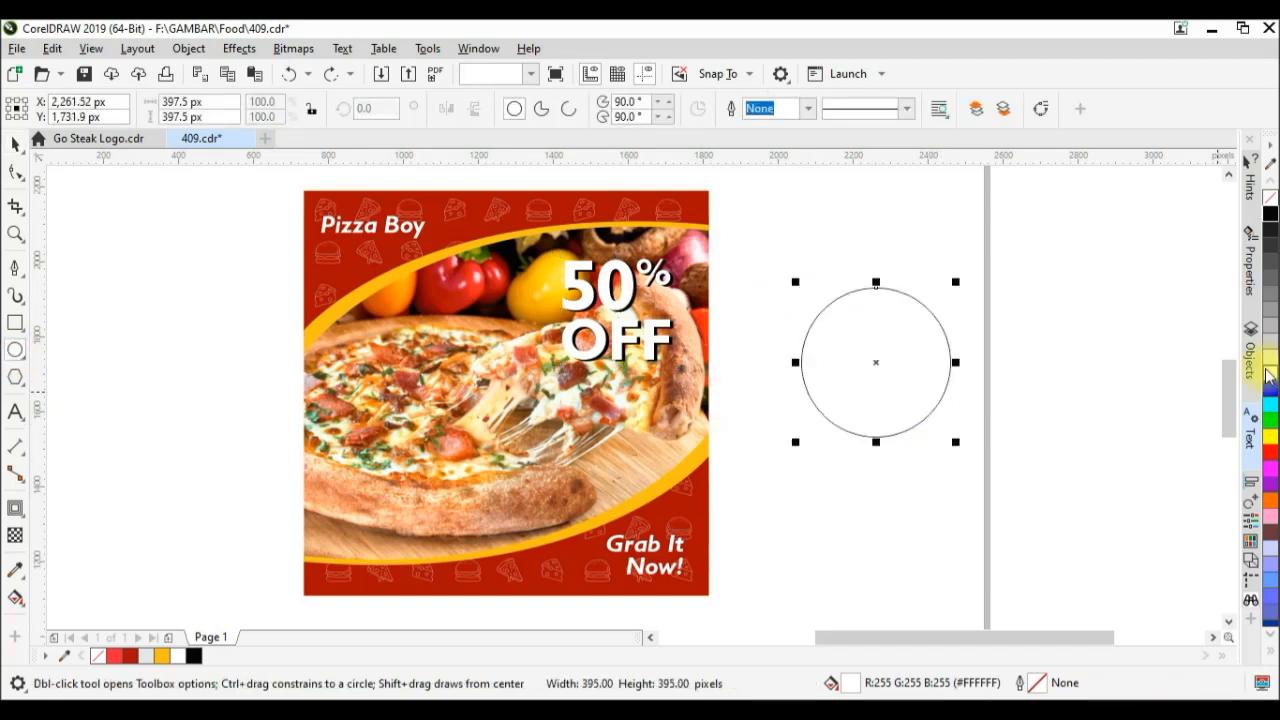
{"action": "left_click", "coordinate": [1270, 371]}
{"action": "left_click_drag", "start_coordinate": [886, 366], "coordinate": [645, 459]}
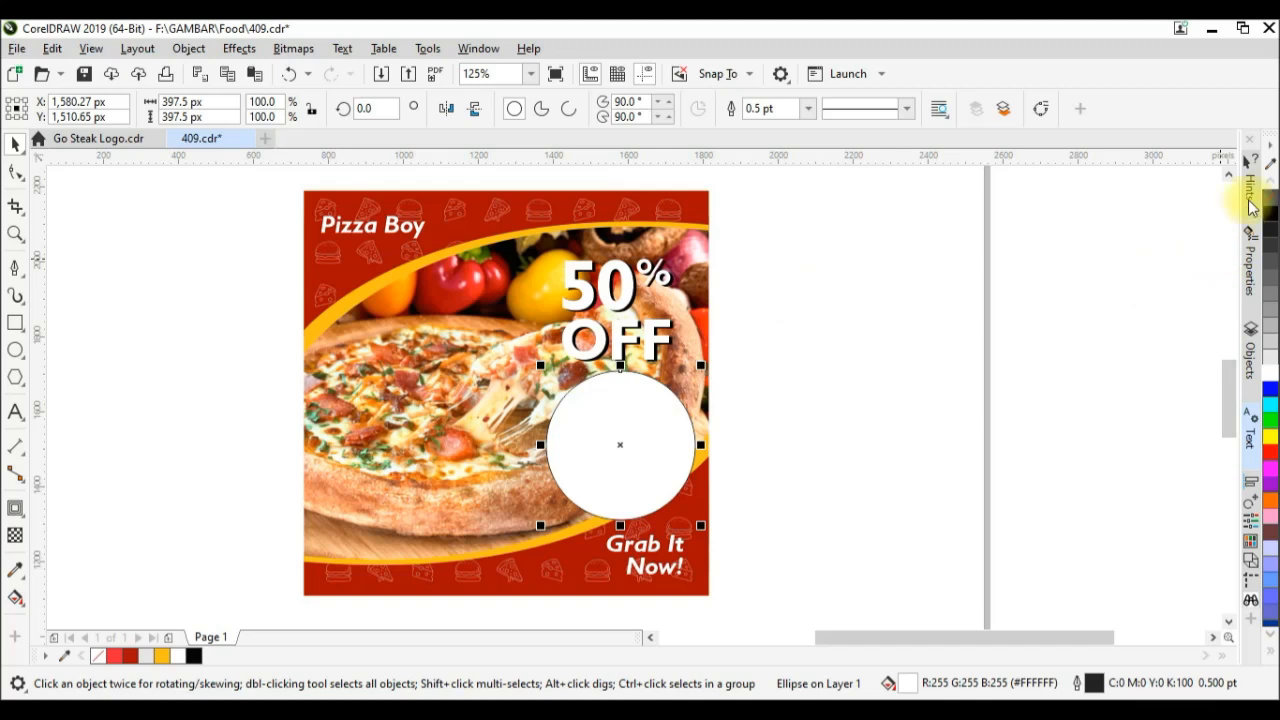
{"action": "left_click", "coordinate": [617, 307]}
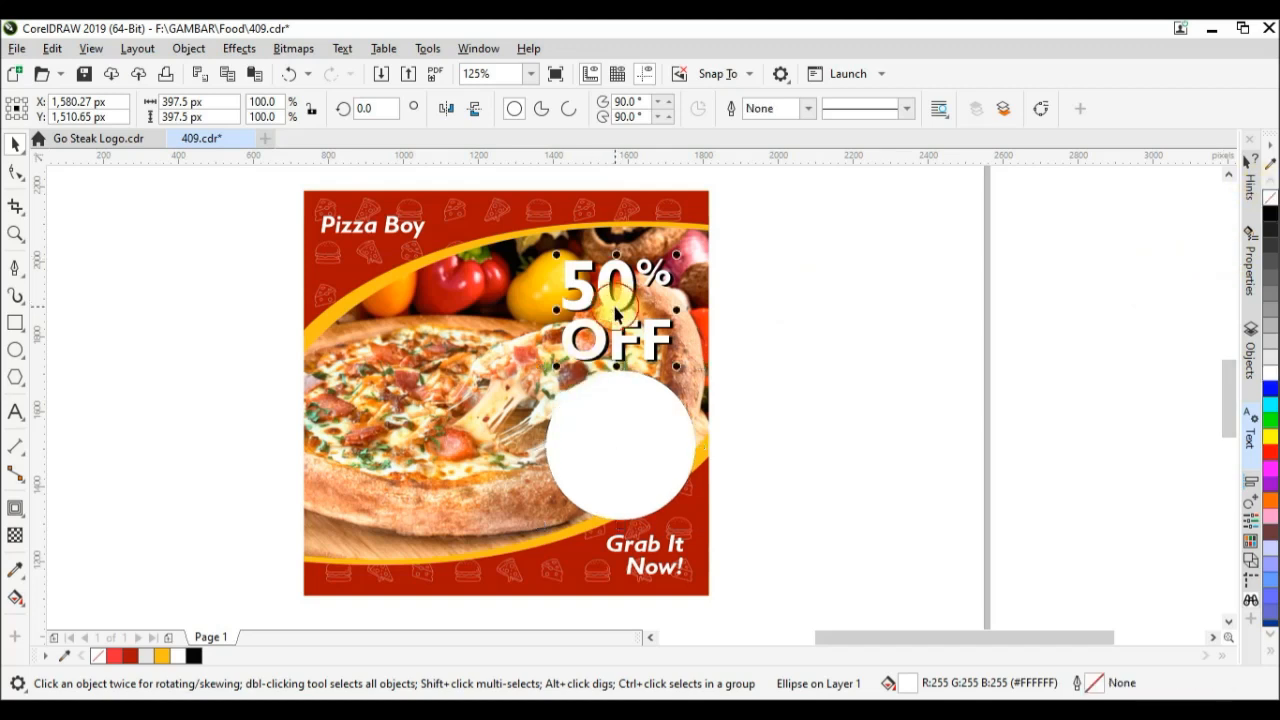
{"action": "key", "text": "Delete"}
{"action": "left_click", "coordinate": [624, 315]}
{"action": "left_click", "coordinate": [617, 434], "text": "shift"}
{"action": "key", "text": "Delete"}
{"action": "left_click", "coordinate": [643, 430]}
{"action": "left_click", "coordinate": [881, 347]}
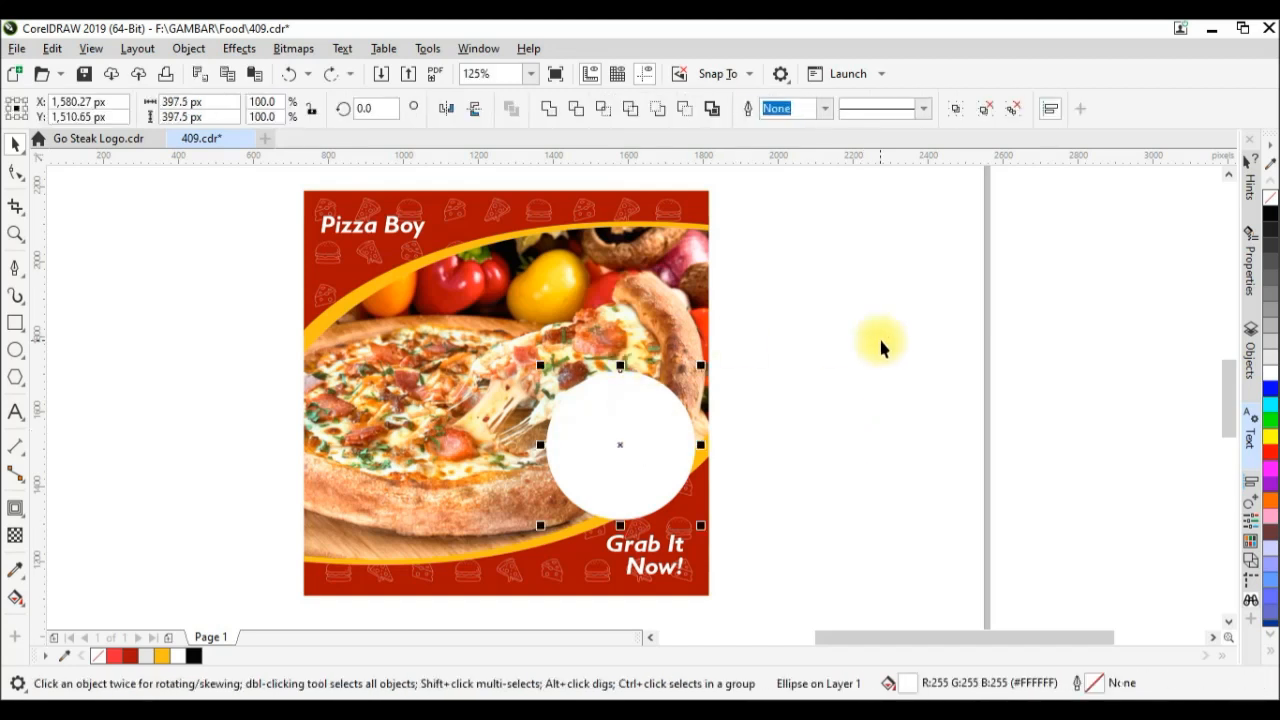
{"action": "key", "text": "ctrl+z"}
{"action": "key", "text": "ctrl+z"}
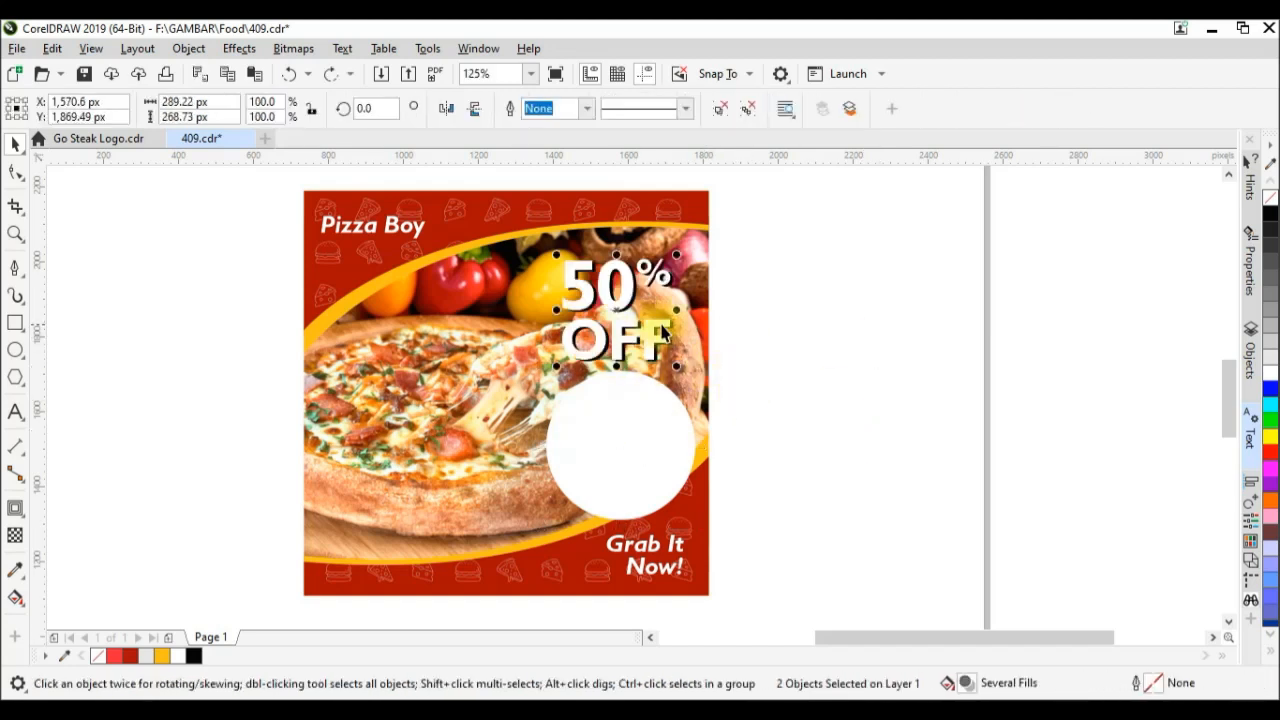
- Move the black "50% OFF" group onto the white circle and bring it in front of the circle
{"action": "left_click", "coordinate": [850, 344]}
{"action": "left_click", "coordinate": [658, 341]}
{"action": "left_click_drag", "start_coordinate": [658, 341], "coordinate": [618, 448]}
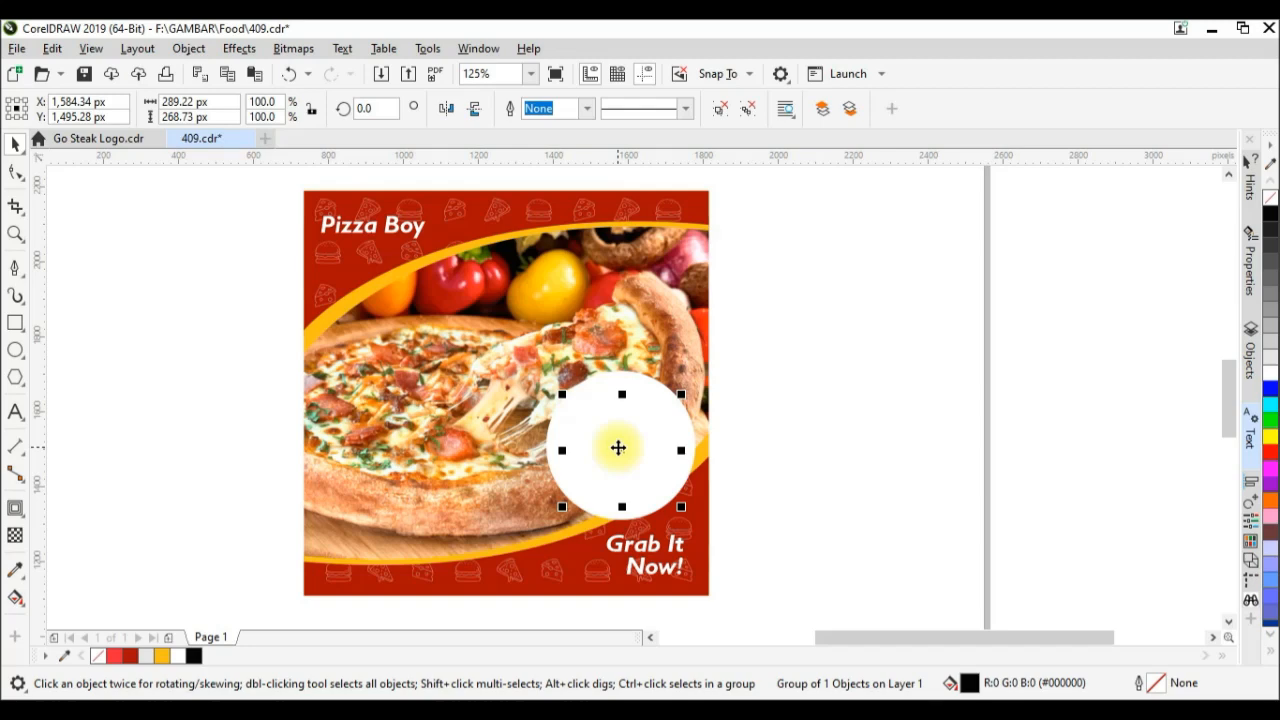
{"action": "right_click", "coordinate": [618, 448]}
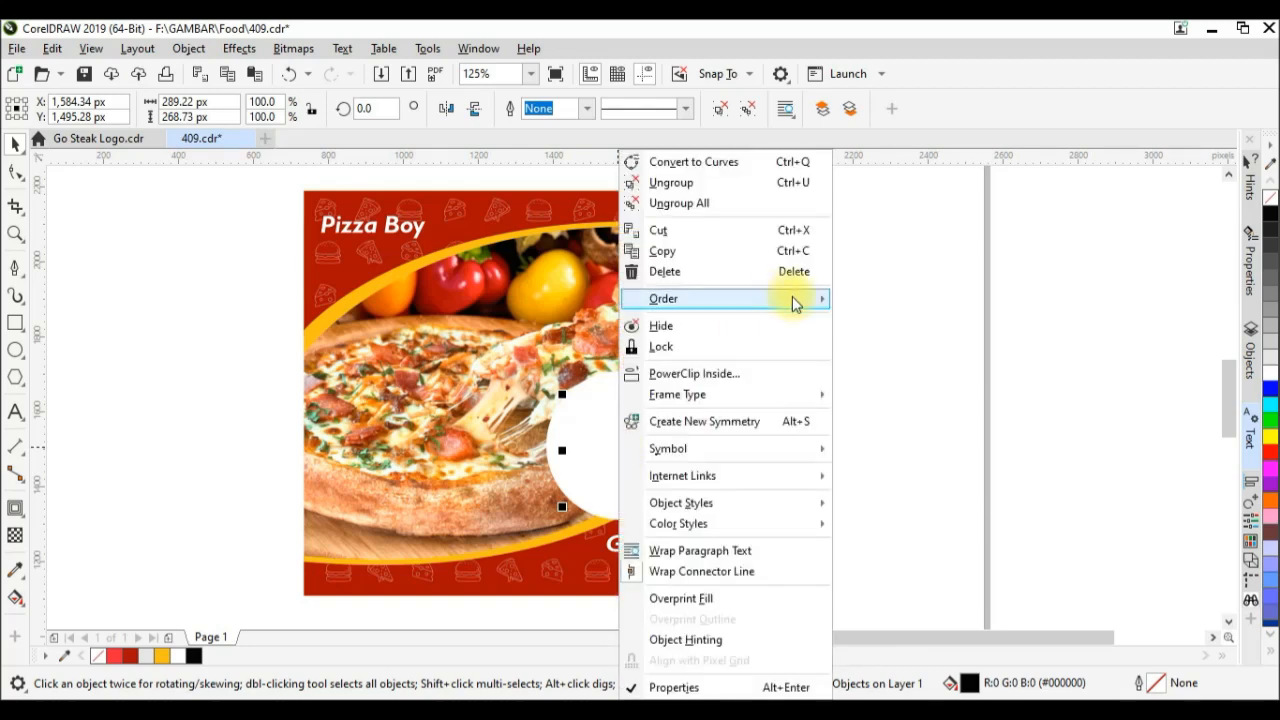
{"action": "mouse_move", "coordinate": [790, 297]}
{"action": "left_click", "coordinate": [890, 297]}
{"action": "left_click", "coordinate": [887, 294]}
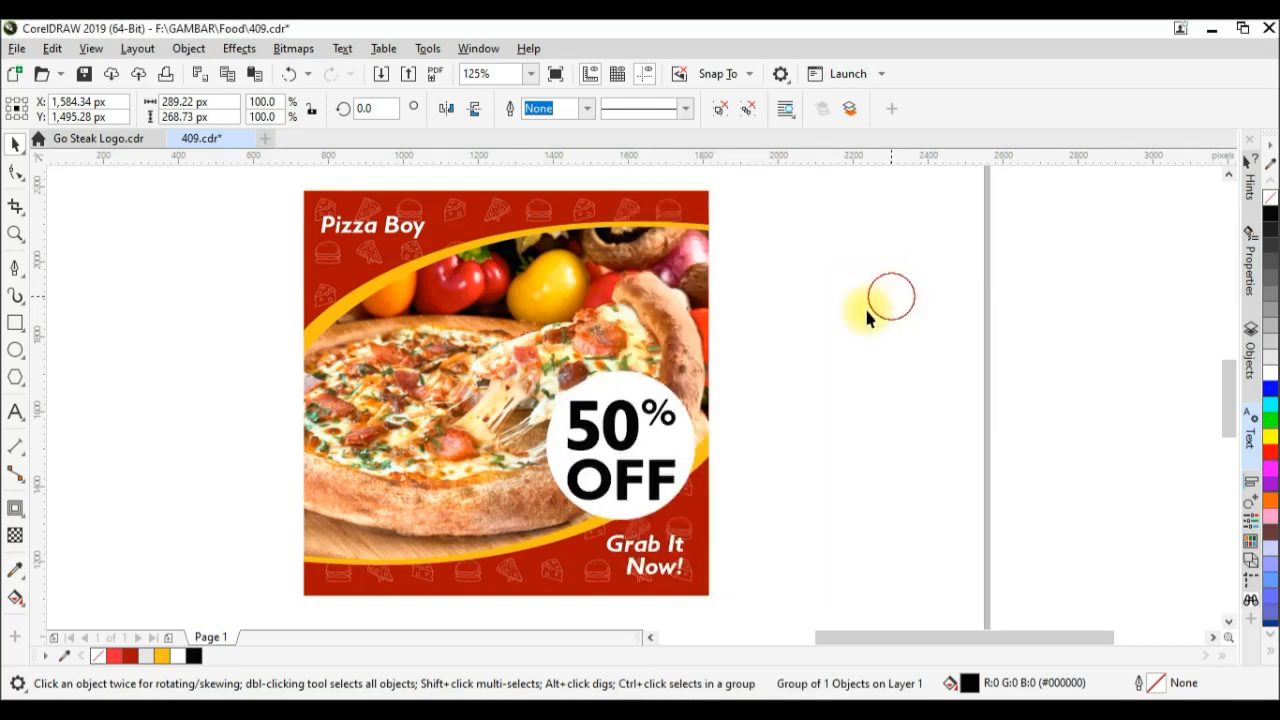
- Scale the "50% OFF" group down to about 228 px wide and centre it within the white circle
{"action": "left_click", "coordinate": [616, 481]}
{"action": "scroll", "coordinate": [614, 490], "scroll_direction": "up", "scroll_amount": 2}
{"action": "left_click_drag", "start_coordinate": [534, 517], "coordinate": [652, 296]}
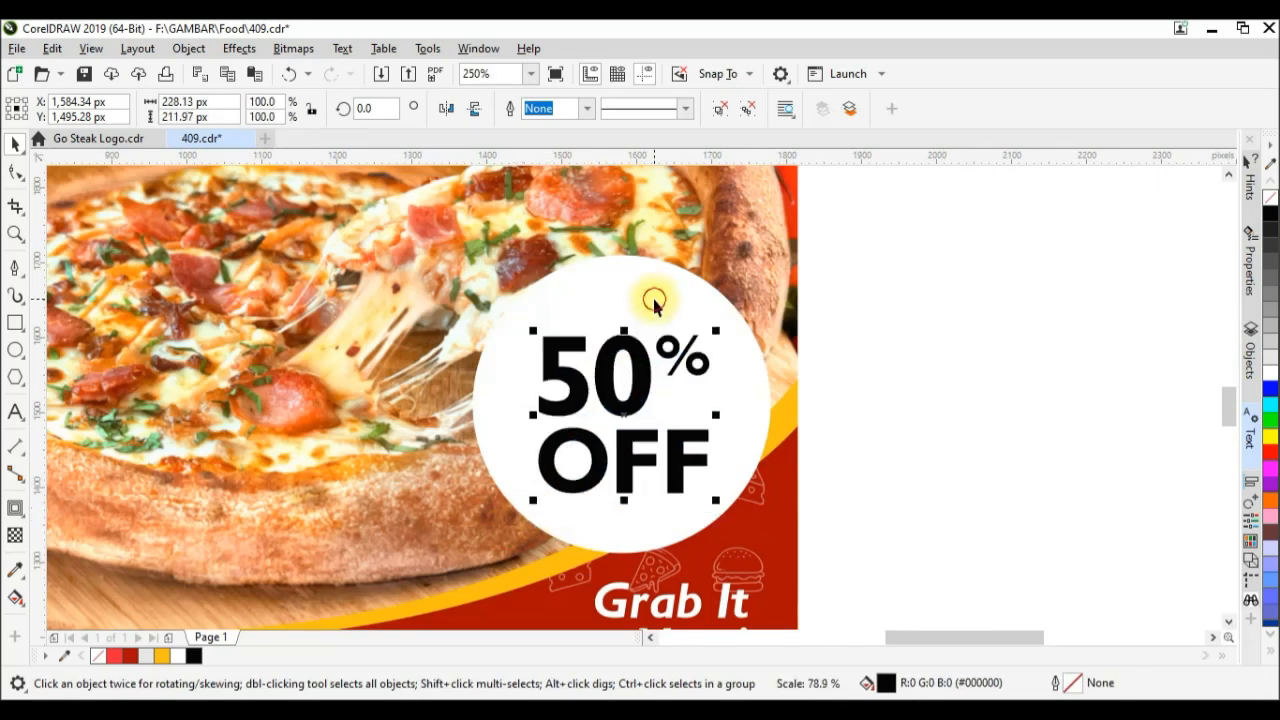
{"action": "left_click", "coordinate": [652, 296], "text": "shift"}
{"action": "key", "text": "c"}
{"action": "key", "text": "e"}
{"action": "left_click", "coordinate": [1061, 311]}
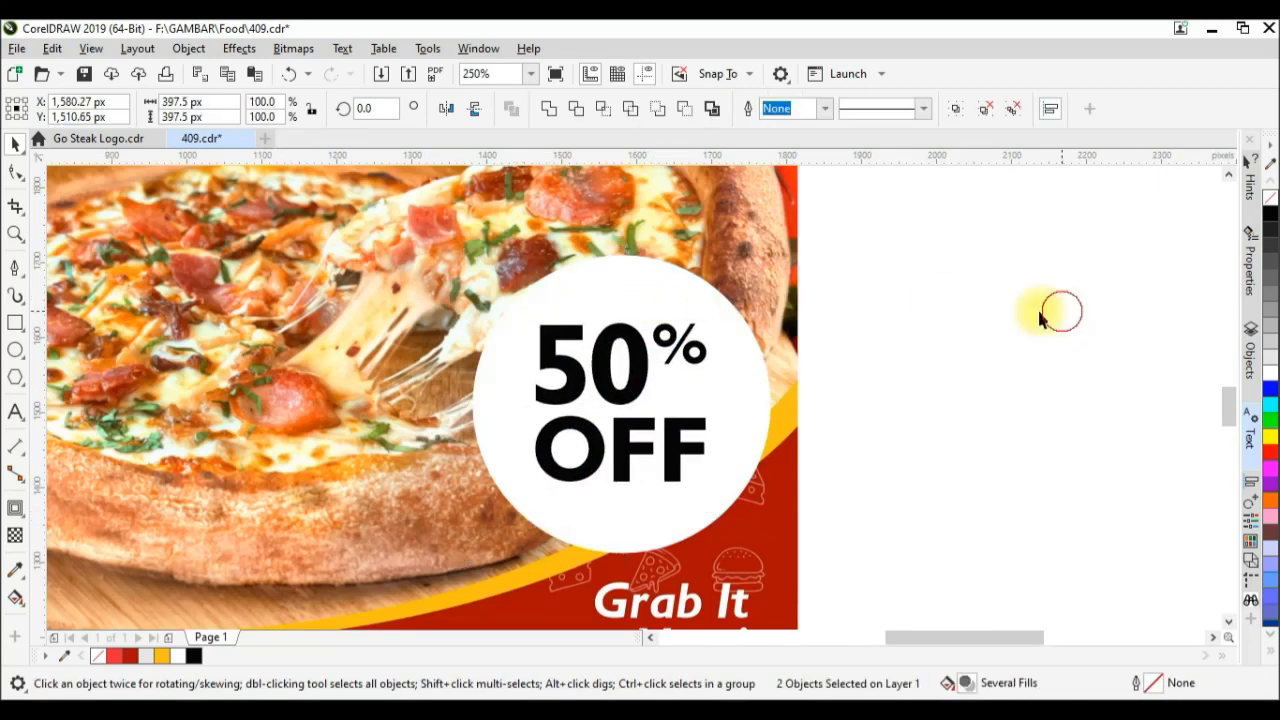
- Add a concentric white copy of the circle about 345 px in diameter and fill the outer circle with the palette's yellow
{"action": "scroll", "coordinate": [680, 342], "scroll_direction": "down", "scroll_amount": 1}
{"action": "left_click", "coordinate": [666, 311]}
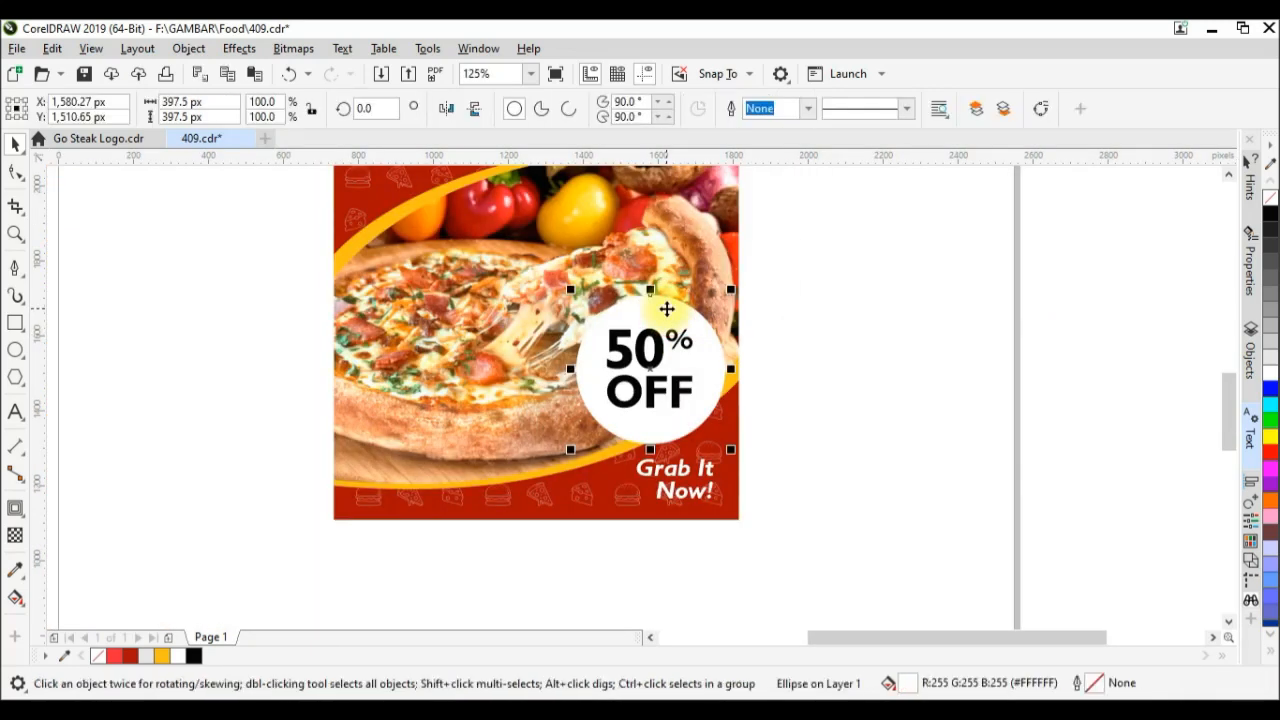
{"action": "scroll", "coordinate": [667, 309], "scroll_direction": "up", "scroll_amount": 1}
{"action": "scroll", "coordinate": [666, 309], "scroll_direction": "down", "scroll_amount": 1}
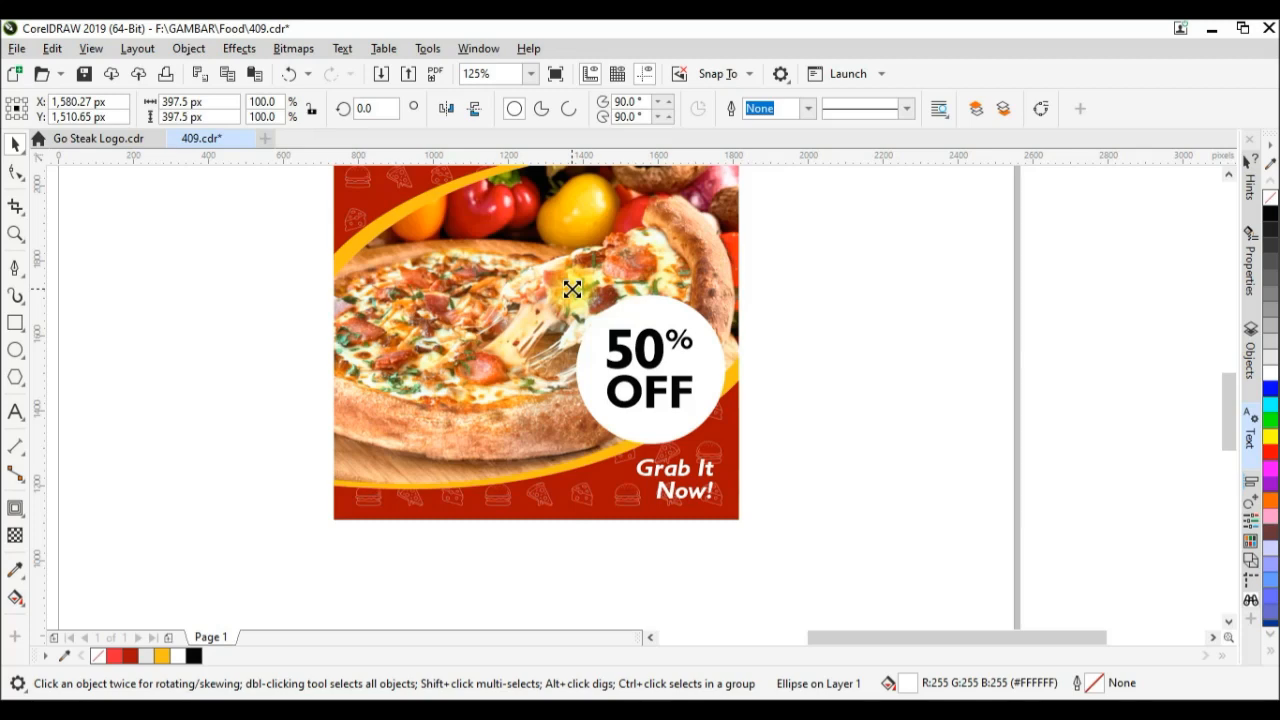
{"action": "left_click_drag", "start_coordinate": [571, 289], "coordinate": [577, 308]}
{"action": "scroll", "coordinate": [645, 316], "scroll_direction": "up", "scroll_amount": 1}
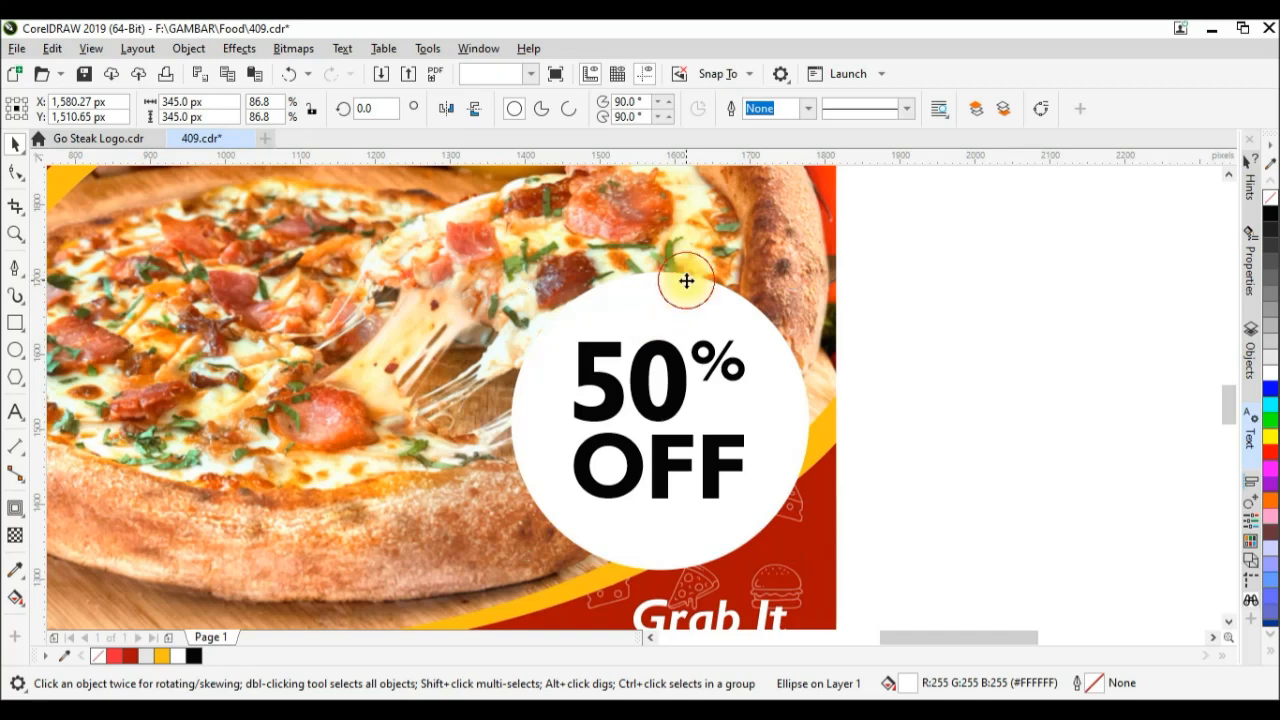
{"action": "left_click", "coordinate": [686, 287]}
{"action": "left_click", "coordinate": [165, 657]}
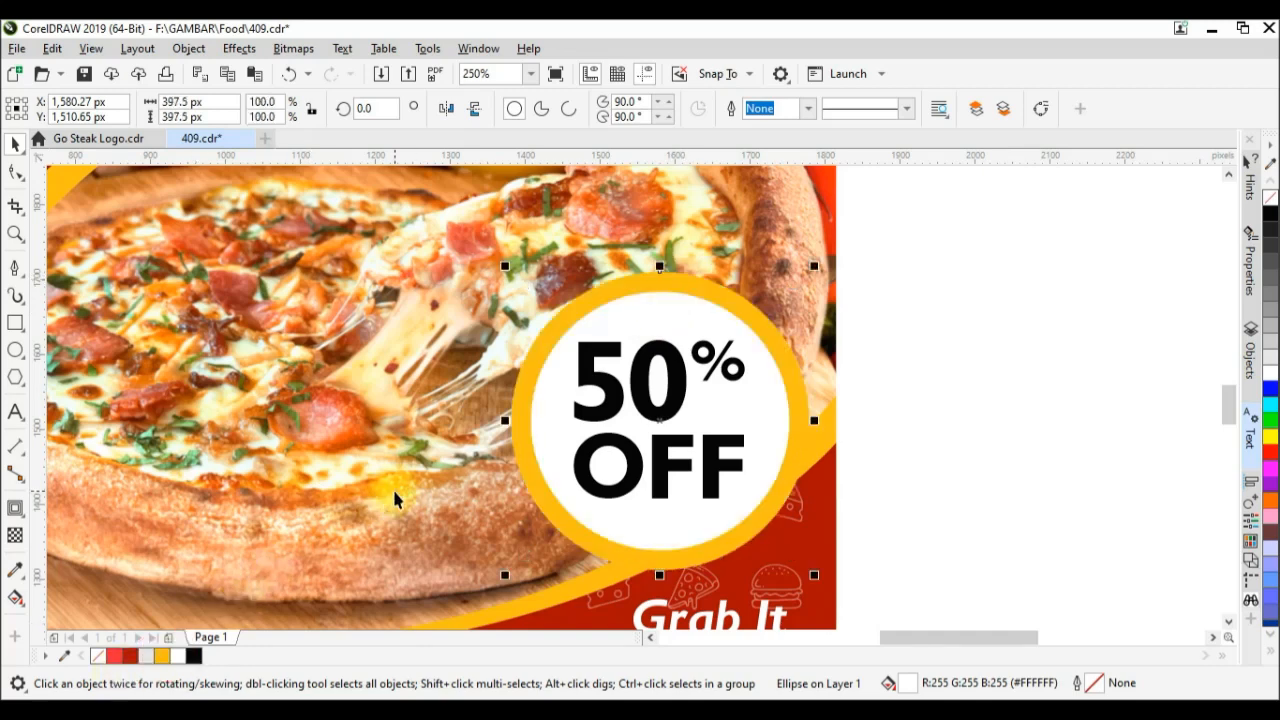
- Recolor only the word "OFF" in the badge with the dark red of the bands
{"action": "scroll", "coordinate": [600, 470], "scroll_direction": "down", "scroll_amount": 4}
{"action": "scroll", "coordinate": [476, 485], "scroll_direction": "up", "scroll_amount": 1}
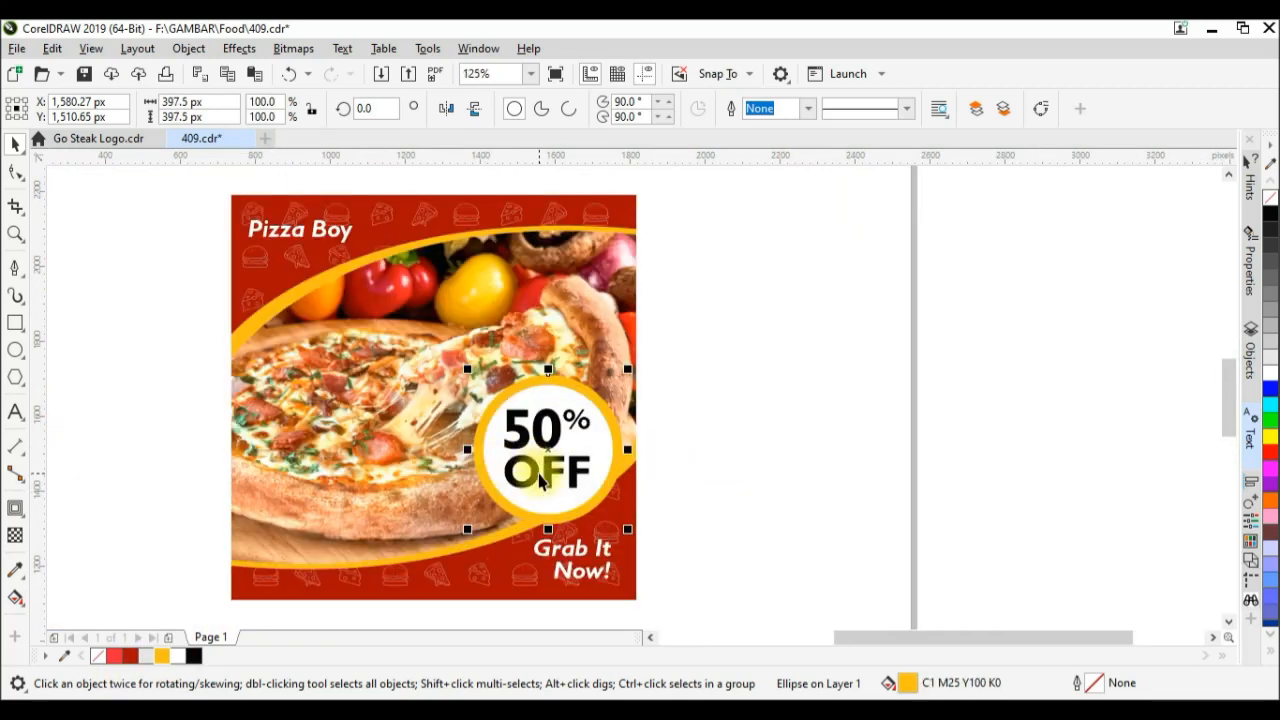
{"action": "scroll", "coordinate": [545, 484], "scroll_direction": "up", "scroll_amount": 1}
{"action": "left_click", "coordinate": [557, 460], "text": "ctrl"}
{"action": "left_click", "coordinate": [557, 460], "text": "ctrl"}
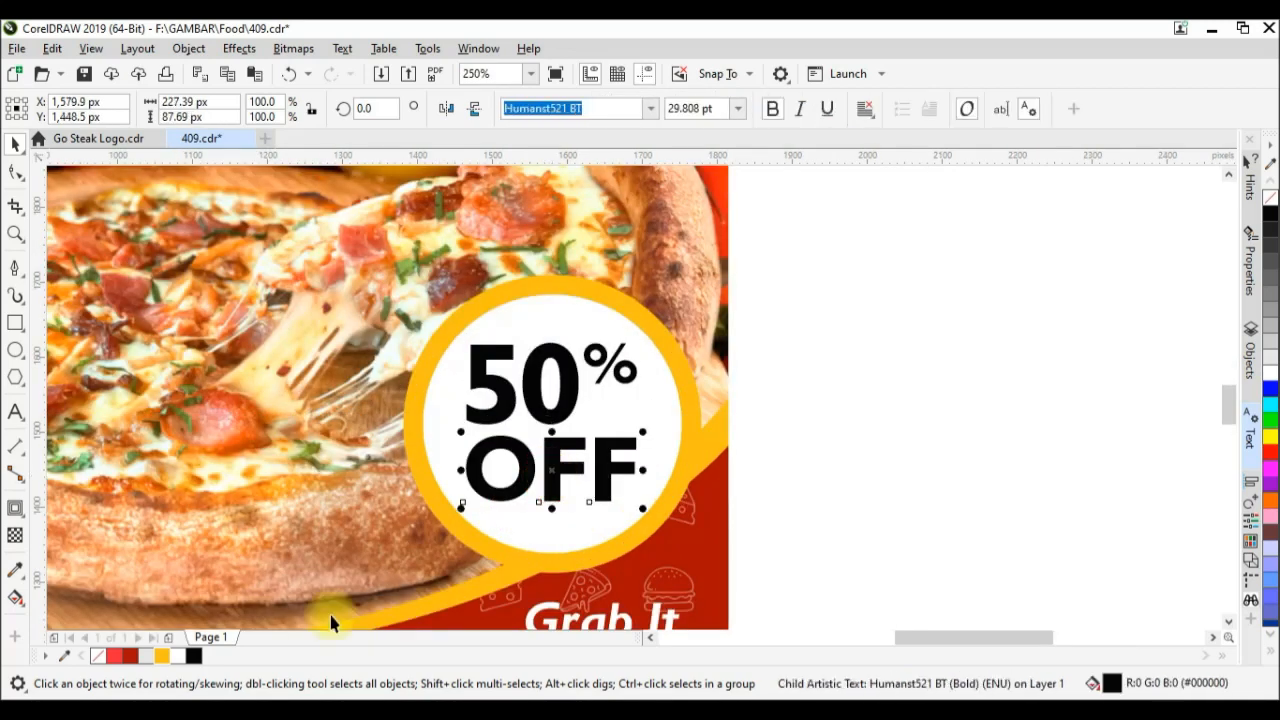
{"action": "left_click", "coordinate": [125, 656]}
{"action": "left_click", "coordinate": [897, 412]}
{"action": "scroll", "coordinate": [740, 335], "scroll_direction": "down", "scroll_amount": 1}
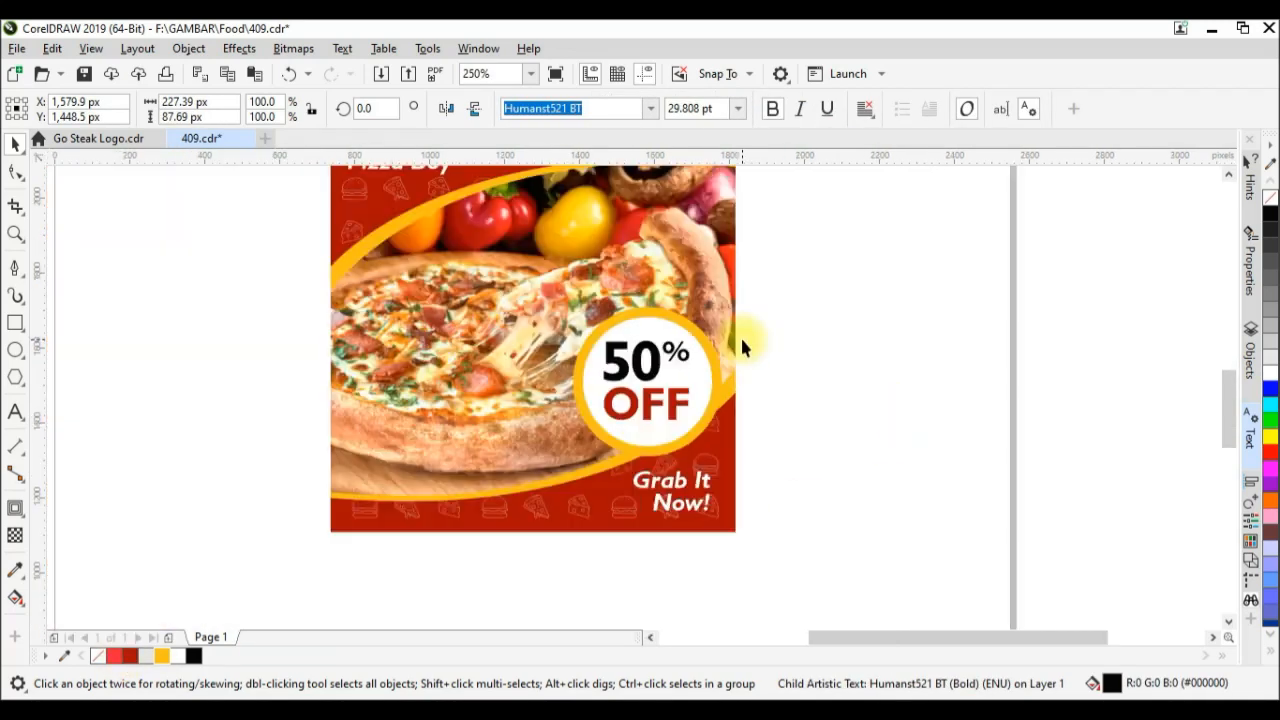
- Fill the entire "50% OFF" group in the badge with the dark red of the bands
{"action": "left_click", "coordinate": [648, 408]}
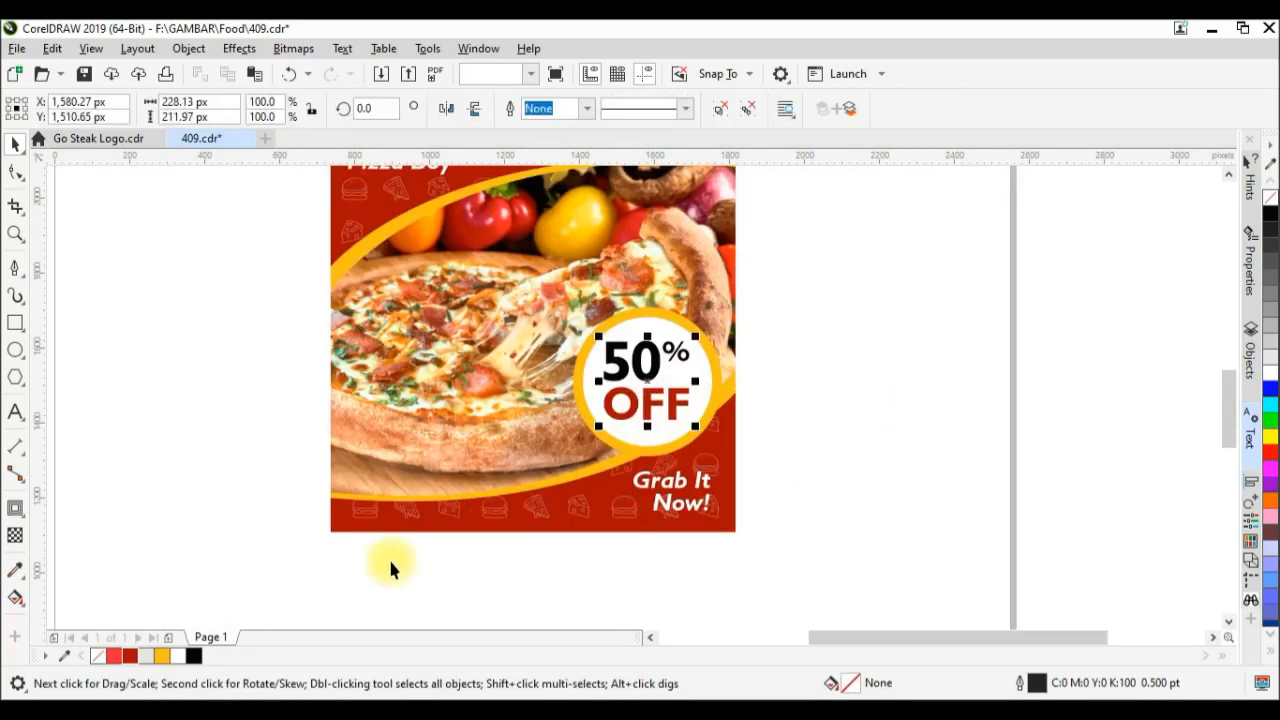
{"action": "left_click", "coordinate": [131, 658]}
{"action": "left_click", "coordinate": [877, 385]}
- Move the complete 1080 × 1080 px pizza design up the page and place a duplicate beside it on the right
{"action": "scroll", "coordinate": [666, 397], "scroll_direction": "down", "scroll_amount": 1}
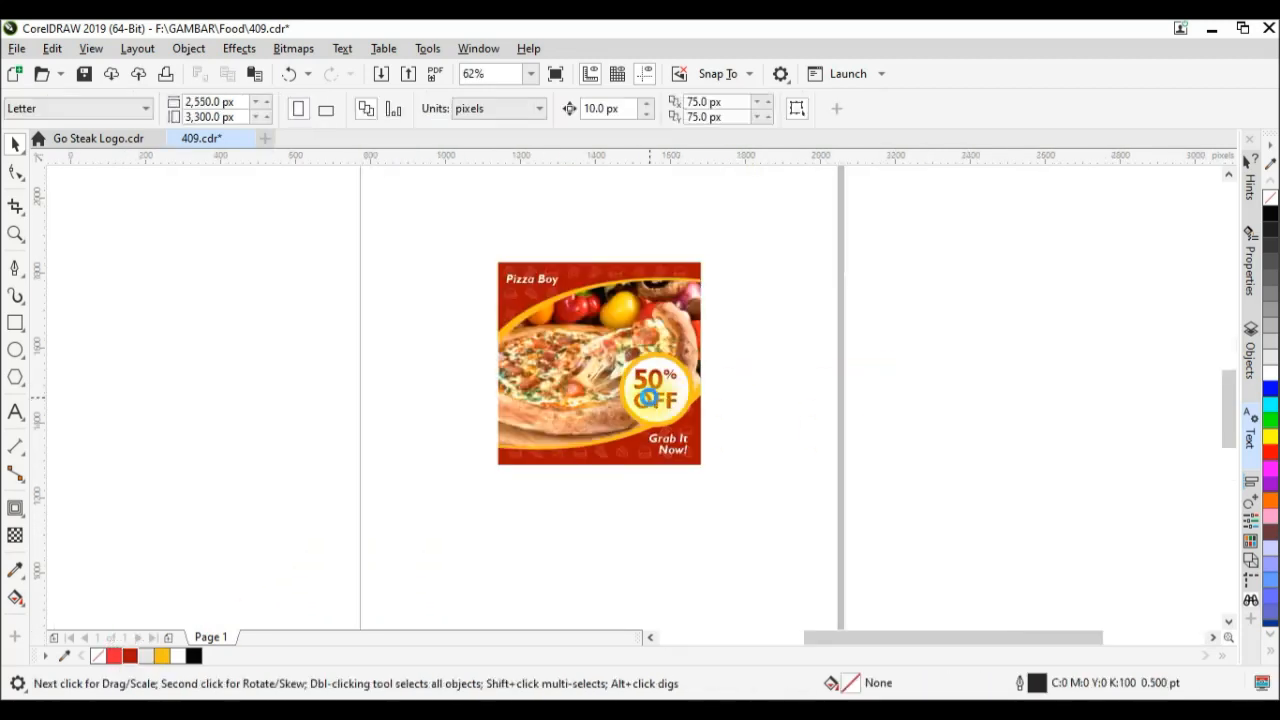
{"action": "scroll", "coordinate": [648, 398], "scroll_direction": "up", "scroll_amount": 1}
{"action": "scroll", "coordinate": [740, 500], "scroll_direction": "down", "scroll_amount": 1}
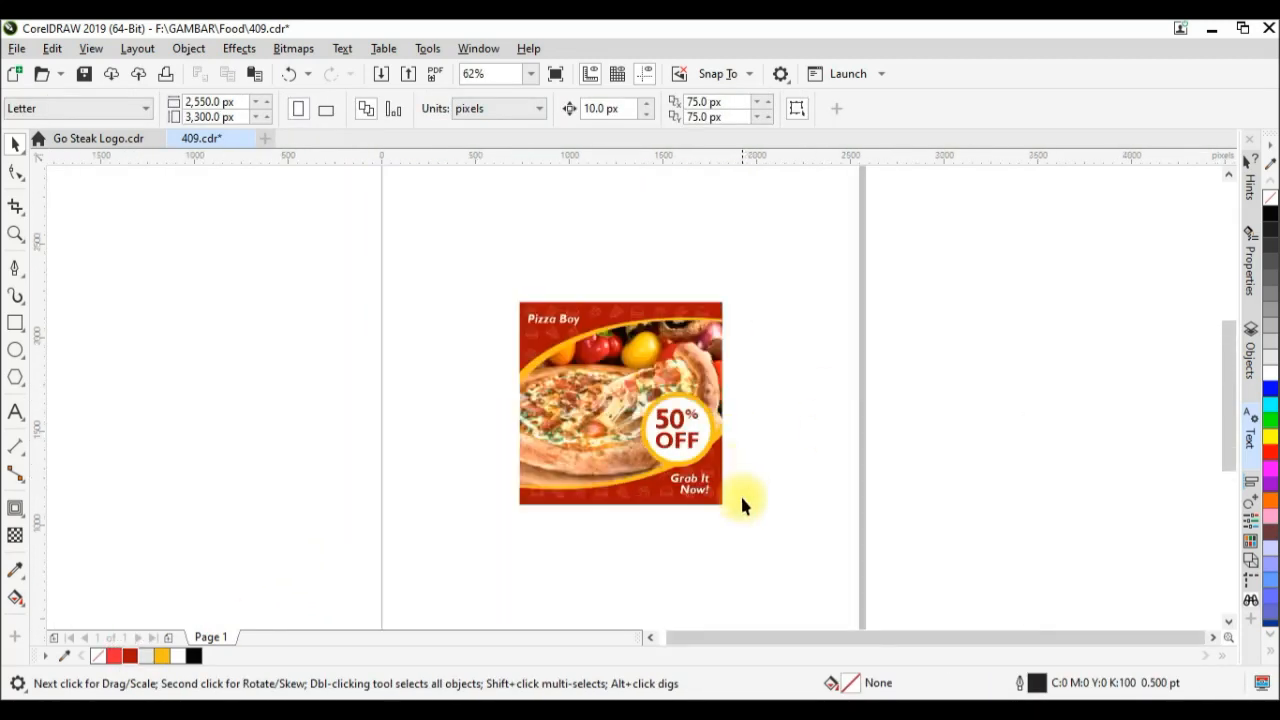
{"action": "left_click_drag", "start_coordinate": [760, 523], "coordinate": [480, 280]}
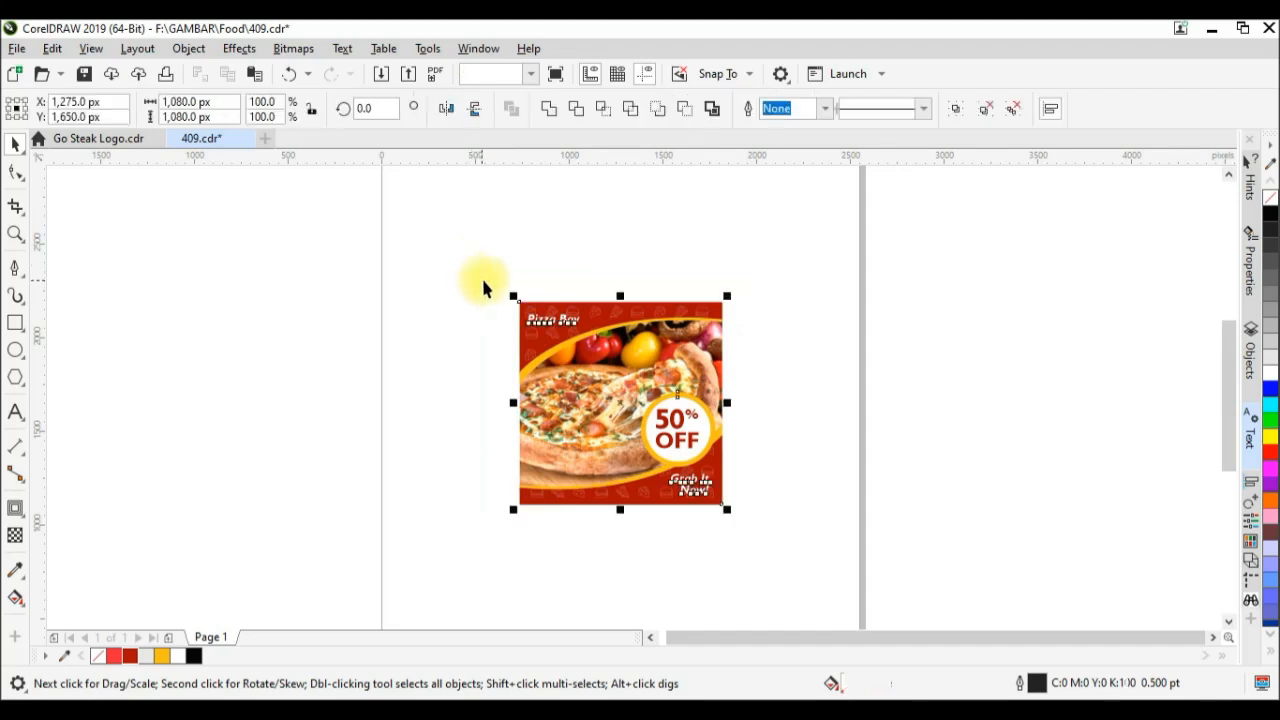
{"action": "scroll", "coordinate": [597, 327], "scroll_direction": "down", "scroll_amount": 1}
{"action": "scroll", "coordinate": [554, 300], "scroll_direction": "up", "scroll_amount": 1}
{"action": "left_click_drag", "start_coordinate": [551, 324], "coordinate": [644, 261]}
{"action": "left_click", "coordinate": [831, 258]}
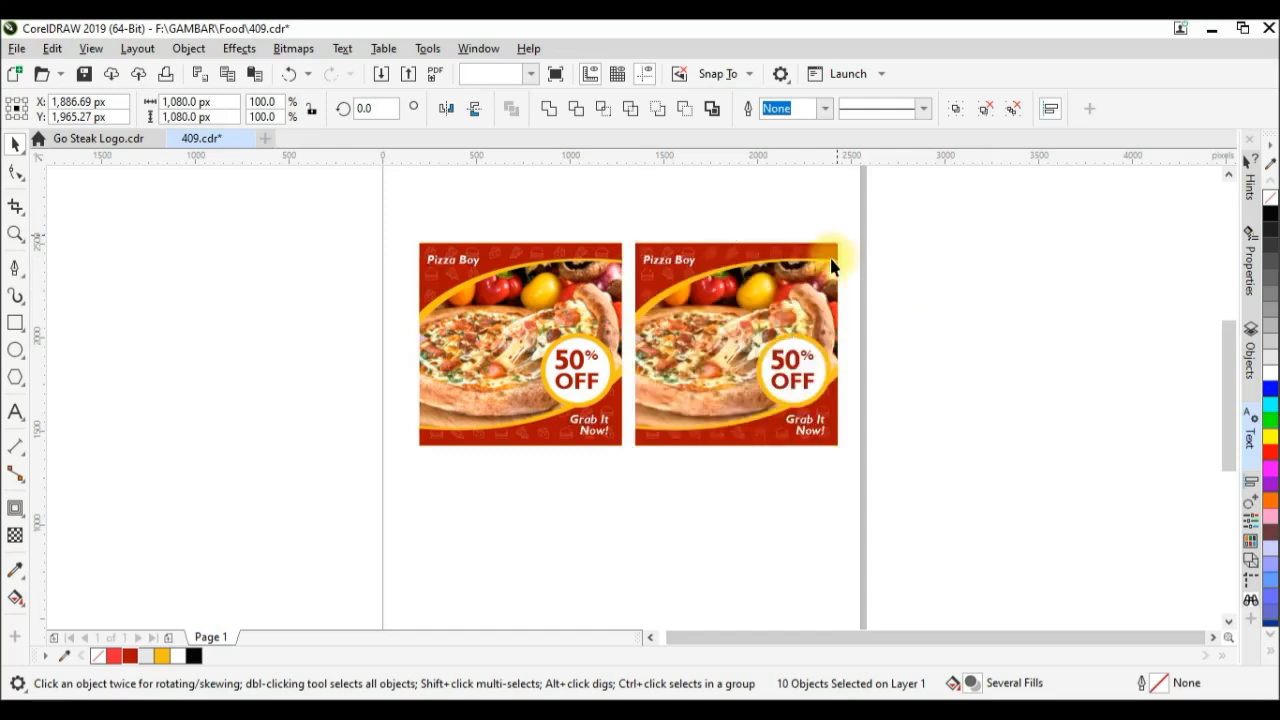
- Sample the green of a herb leaf in the pizza photo and fill the duplicate's upper band with it
{"action": "scroll", "coordinate": [831, 258], "scroll_direction": "up", "scroll_amount": 2}
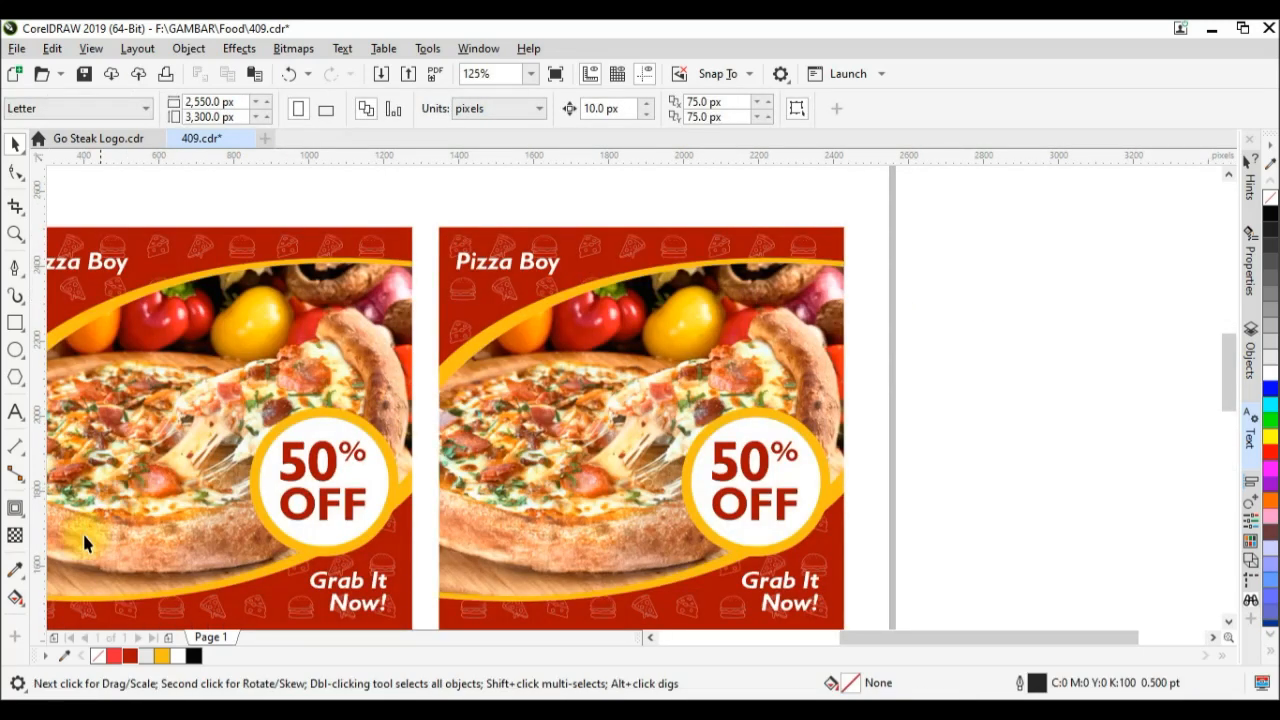
{"action": "left_click", "coordinate": [15, 572]}
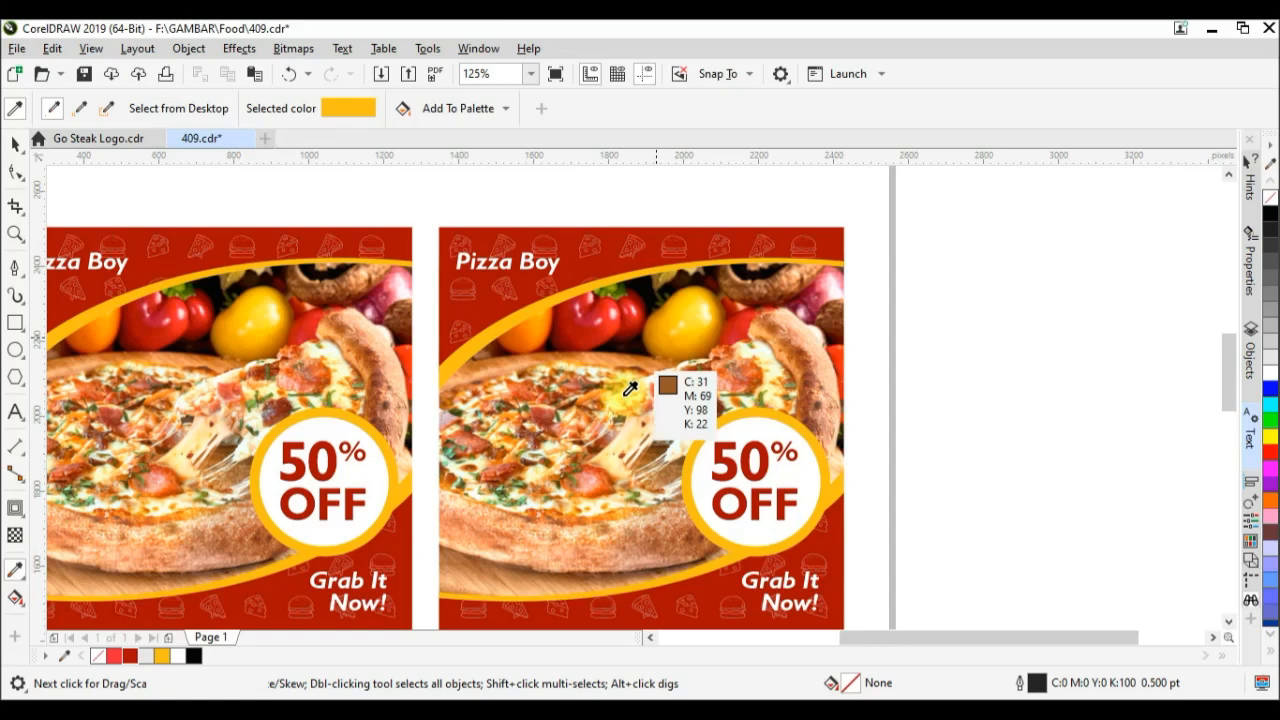
{"action": "scroll", "coordinate": [490, 500], "scroll_direction": "up", "scroll_amount": 4}
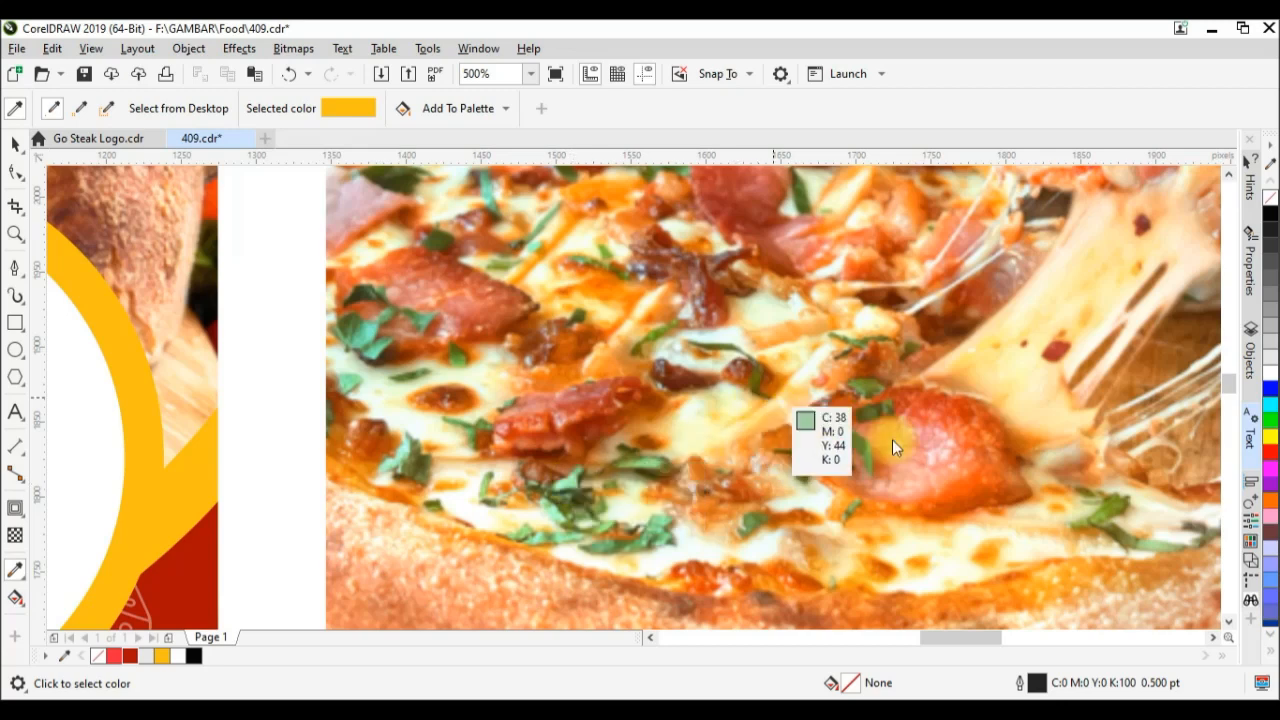
{"action": "left_click", "coordinate": [862, 434]}
{"action": "scroll", "coordinate": [663, 509], "scroll_direction": "down", "scroll_amount": 4}
{"action": "left_click", "coordinate": [714, 244]}
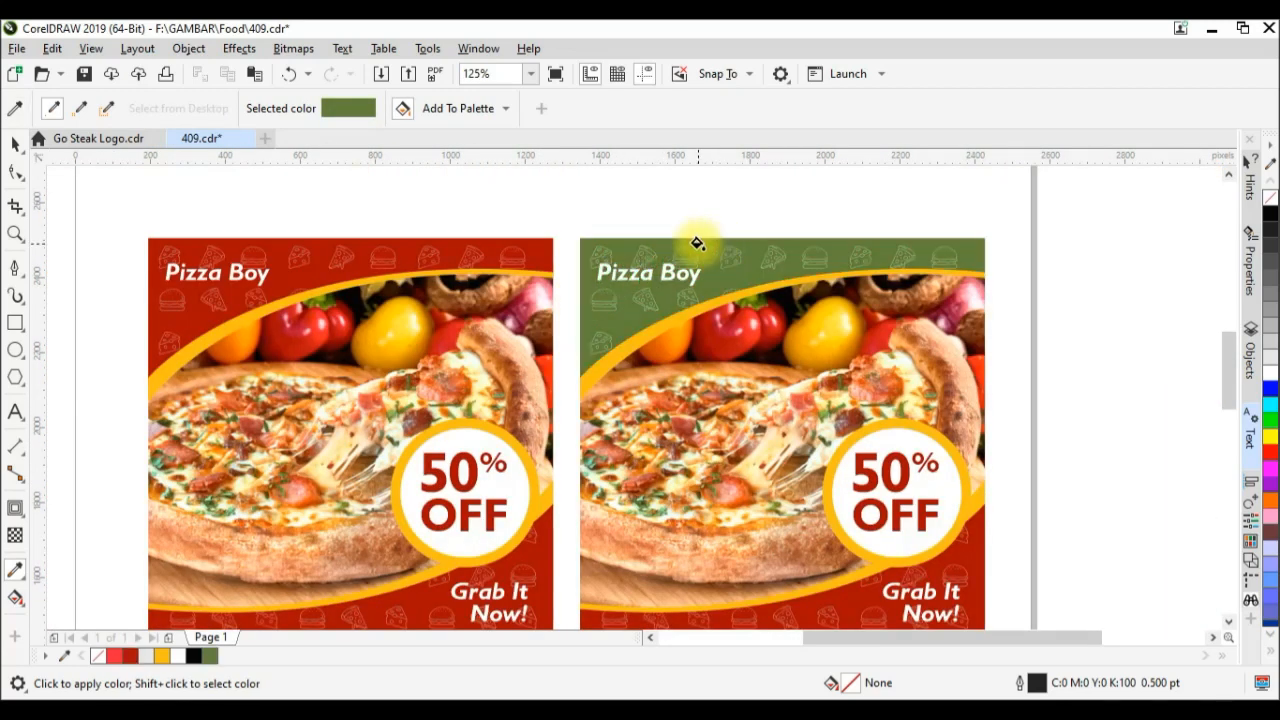
- Fill the duplicate's lower band with the same sampled green and frame both designs side by side
{"action": "scroll", "coordinate": [766, 430], "scroll_direction": "down", "scroll_amount": 3}
{"action": "left_click", "coordinate": [766, 431]}
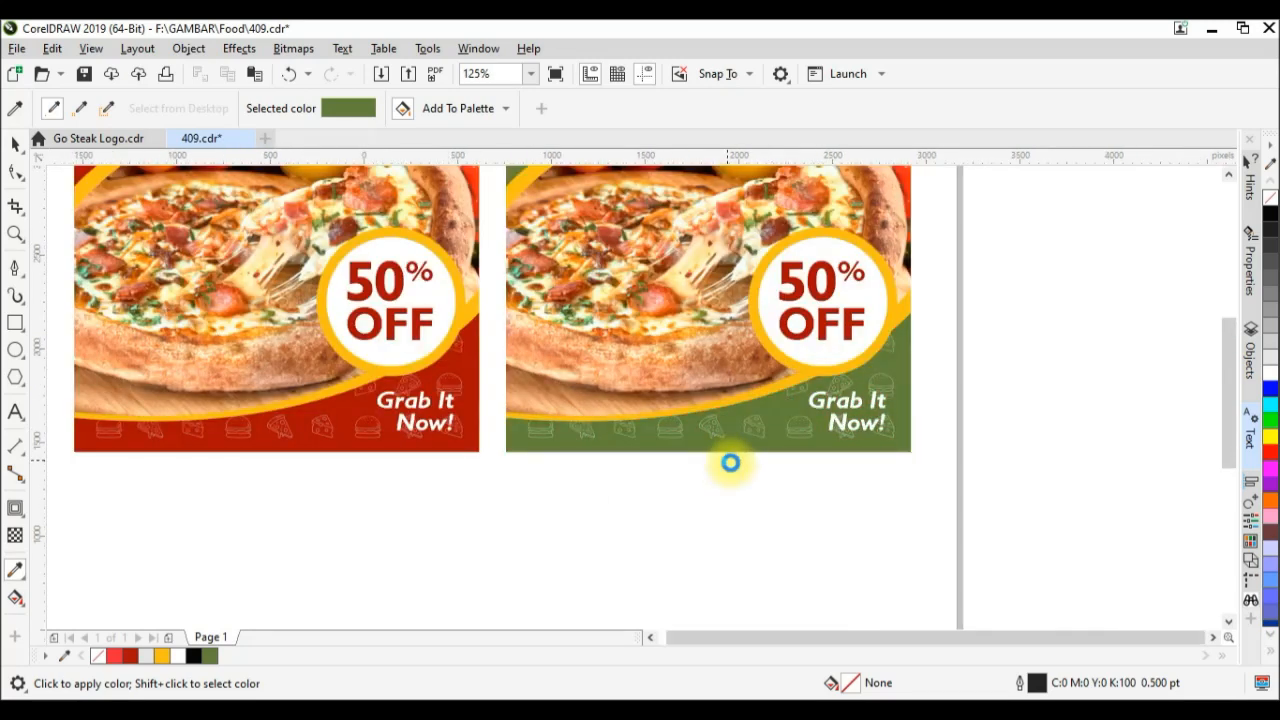
{"action": "scroll", "coordinate": [757, 400], "scroll_direction": "down", "scroll_amount": 2}
{"action": "scroll", "coordinate": [790, 368], "scroll_direction": "up", "scroll_amount": 2}
{"action": "key", "text": "space"}
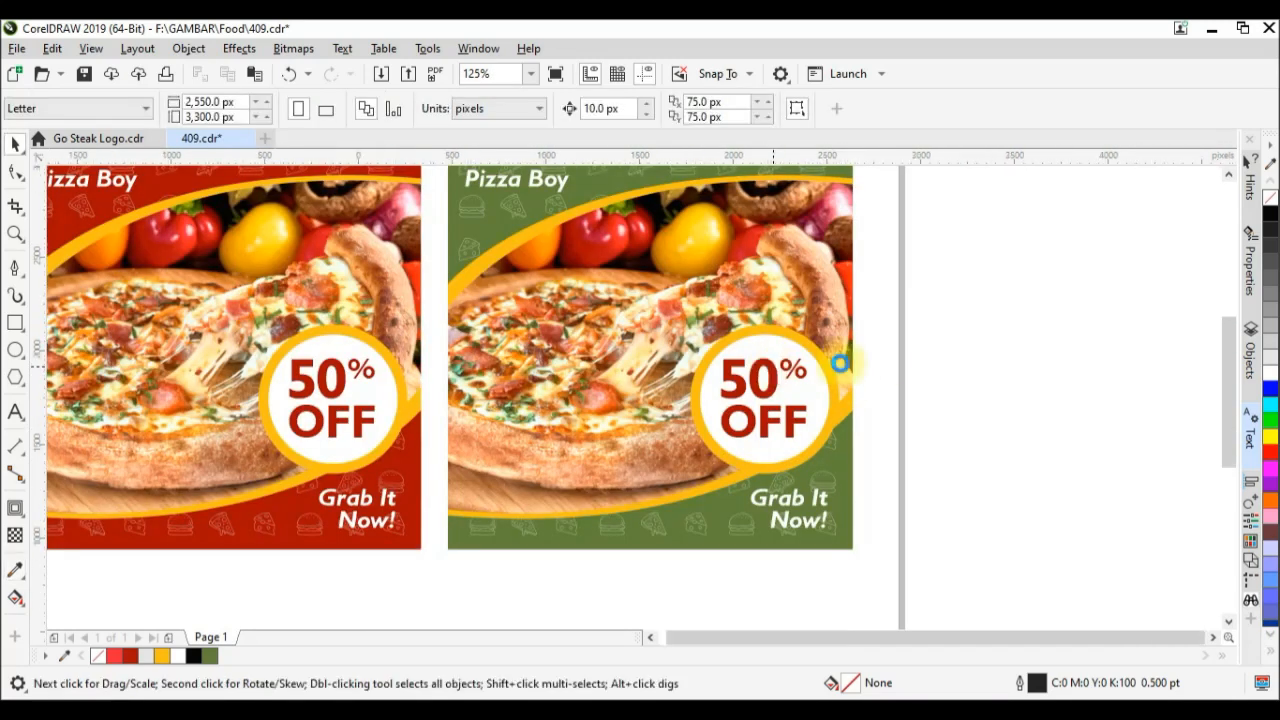
{"action": "scroll", "coordinate": [870, 363], "scroll_direction": "down", "scroll_amount": 2}
{"action": "key", "text": "z"}
{"action": "left_click_drag", "start_coordinate": [831, 234], "coordinate": [367, 491]}
{"action": "key", "text": "space"}
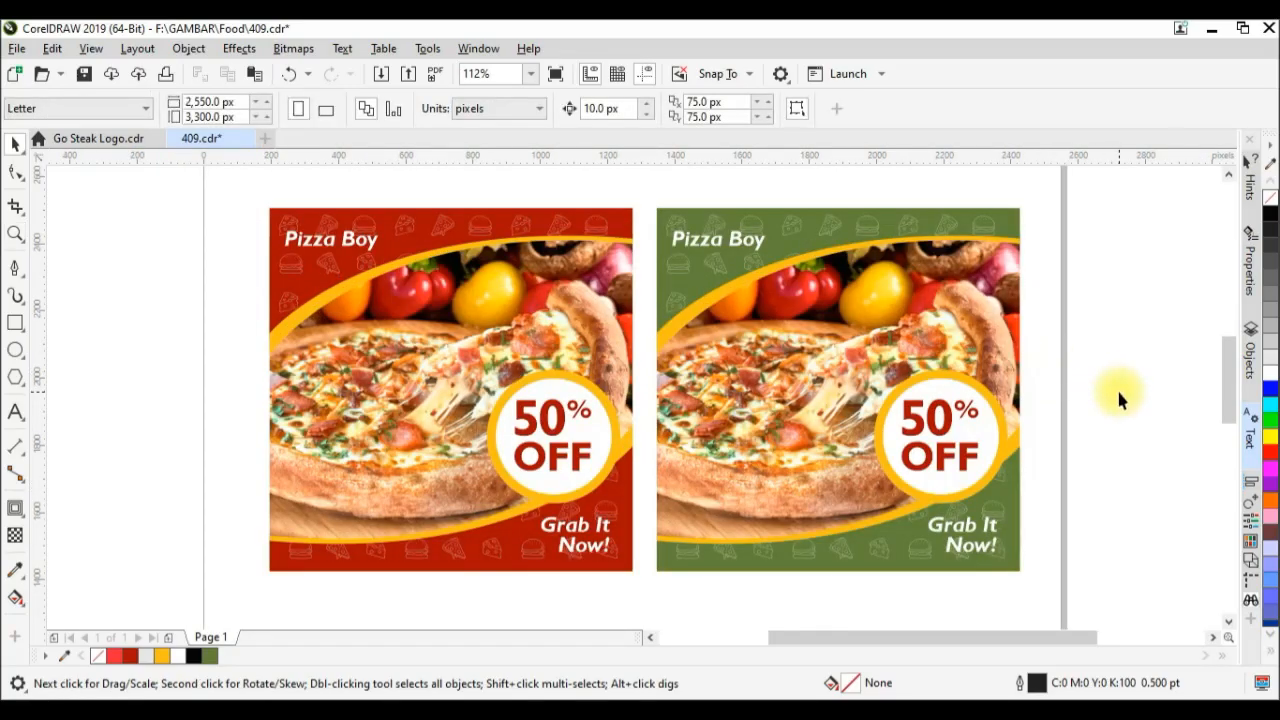